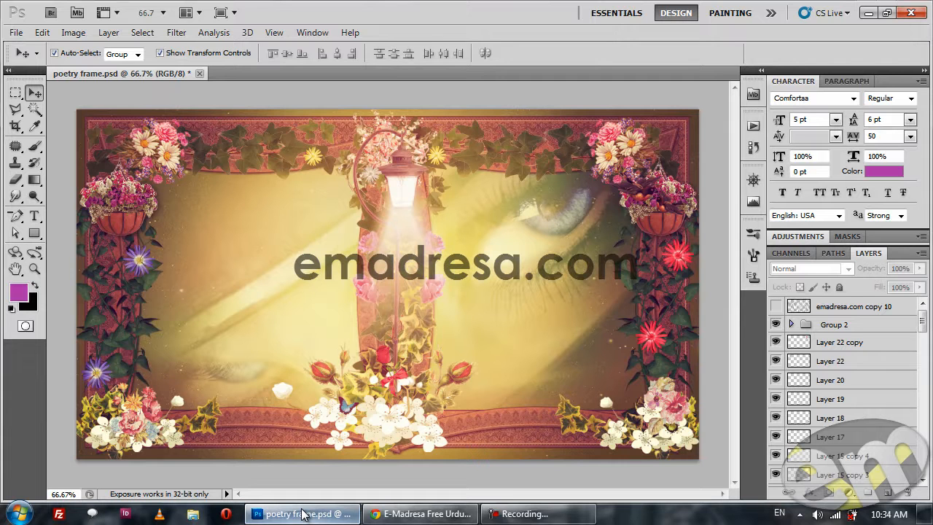
Switch to Chrome and look over the emadresa, IT JANAT and Achi Dosti sites, including the Achi Dosti forum sections.
left_click(429, 515)
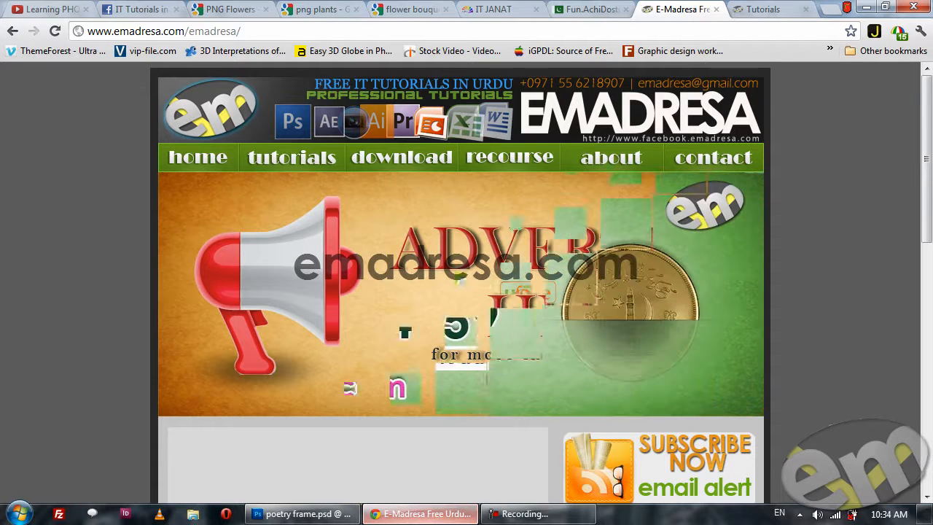
left_click(508, 9)
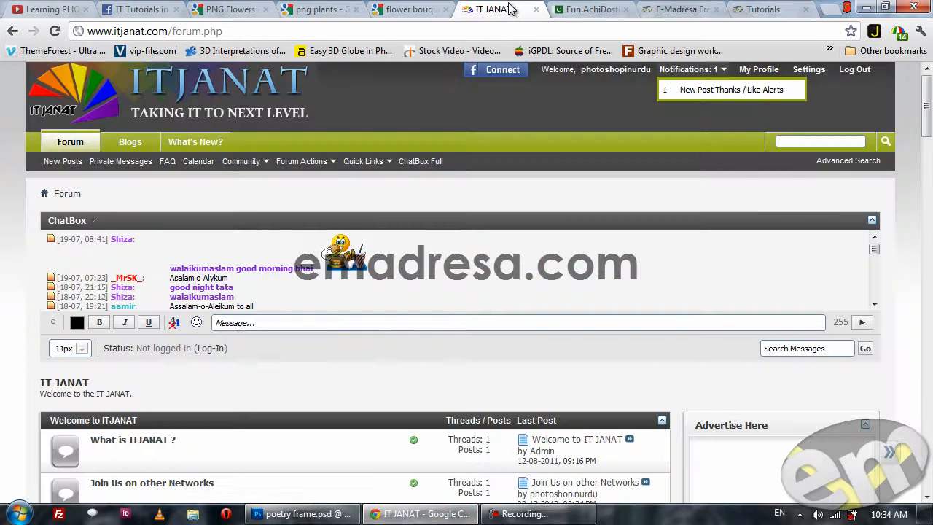
left_click(588, 8)
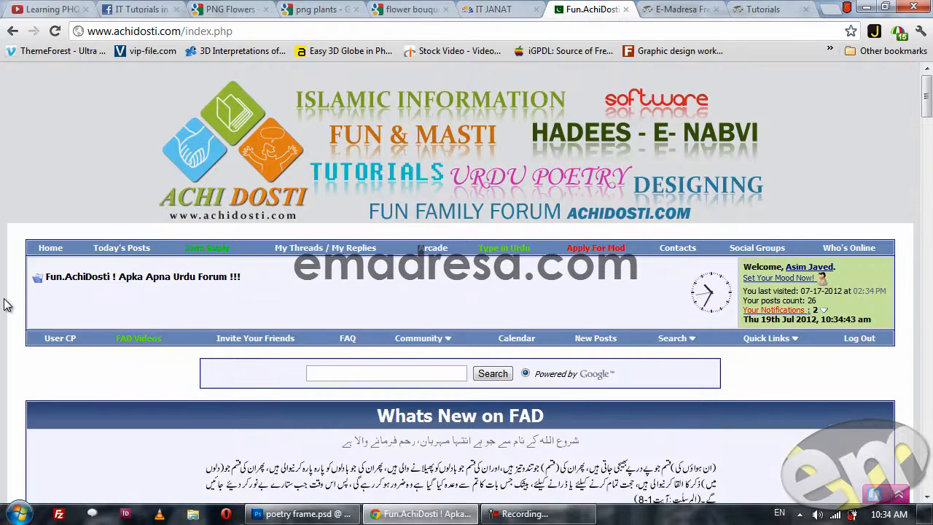
scroll(4, 304, "down", 10)
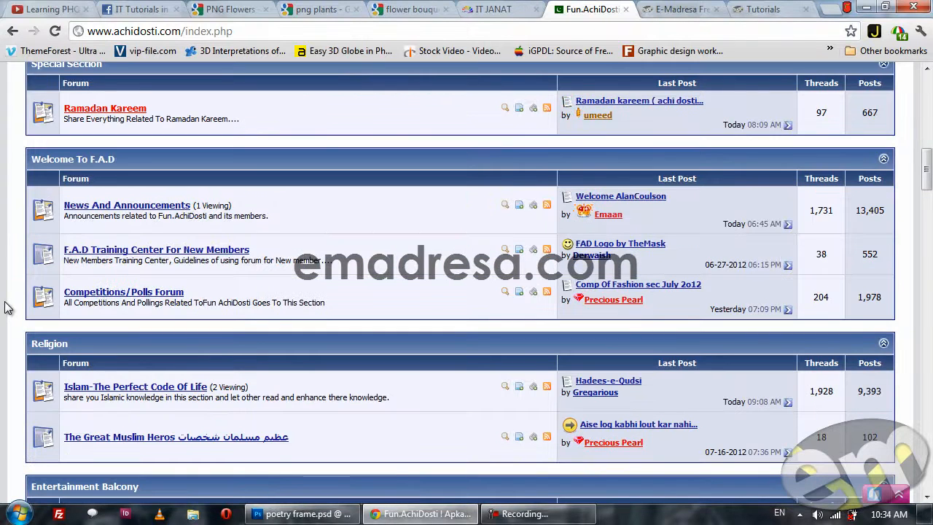
scroll(4, 305, "up", 1)
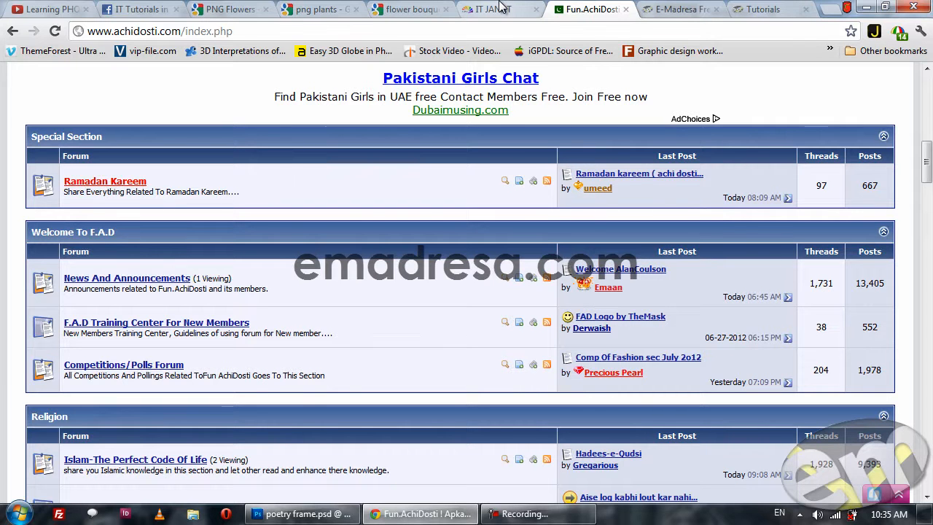
Open the IT Tutorials in URDU Facebook group and enlarge its Ramadan Kareem Wallpaper Contest image.
left_click(131, 7)
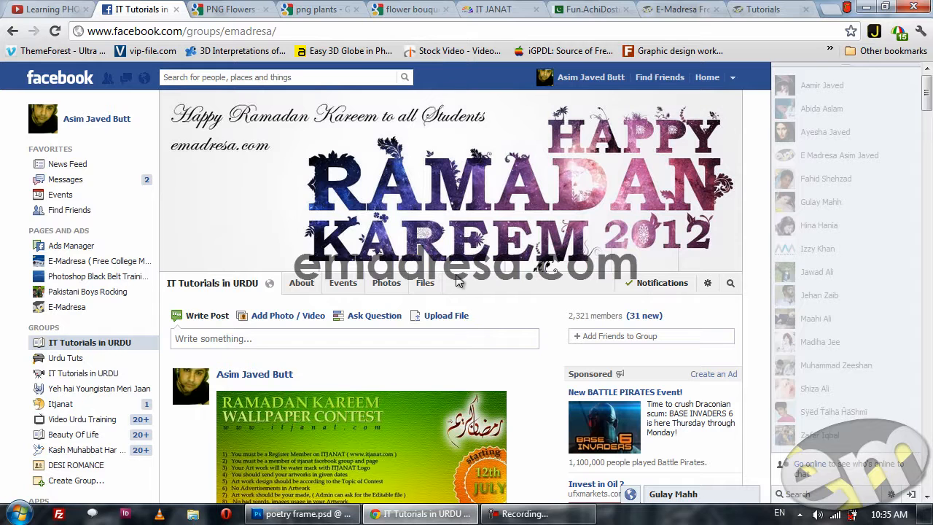
scroll(370, 371, "down", 3)
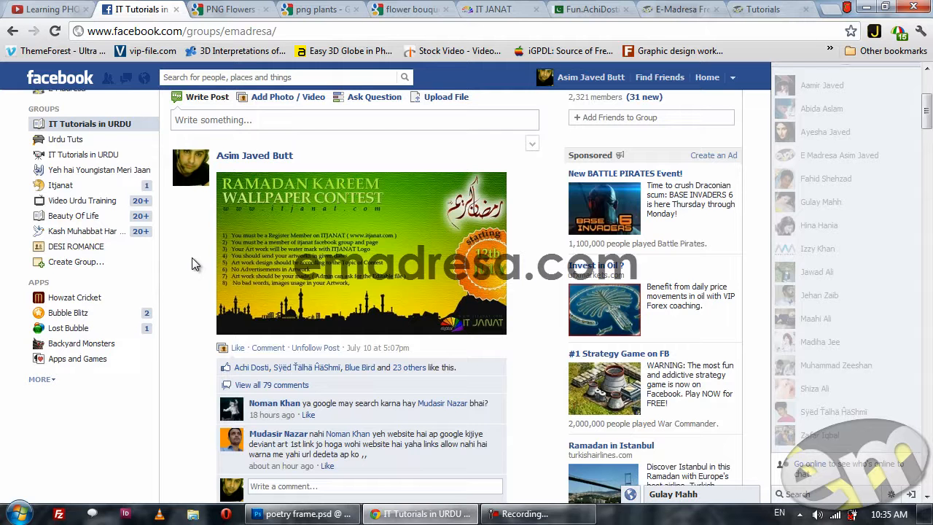
left_click(337, 260)
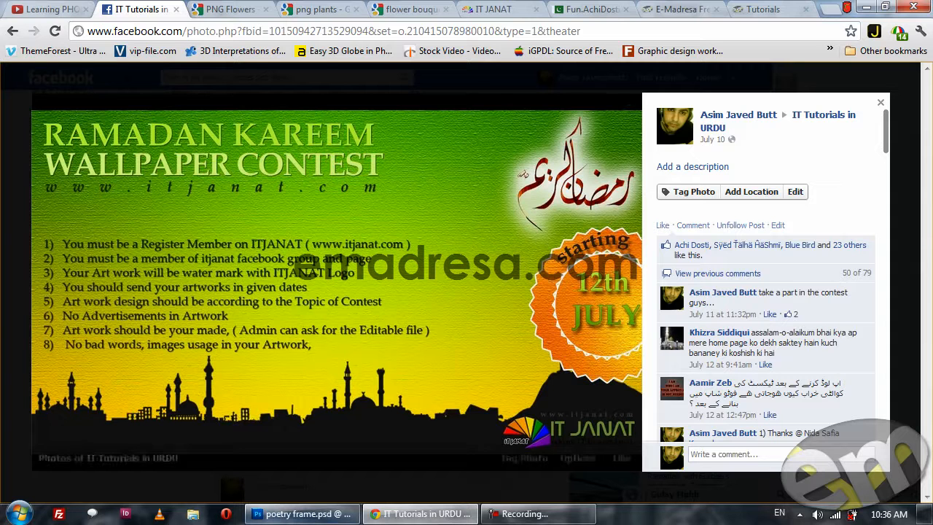
Switch back to Photoshop and show Layer 1, the eyes photo above the green background.
left_click(323, 510)
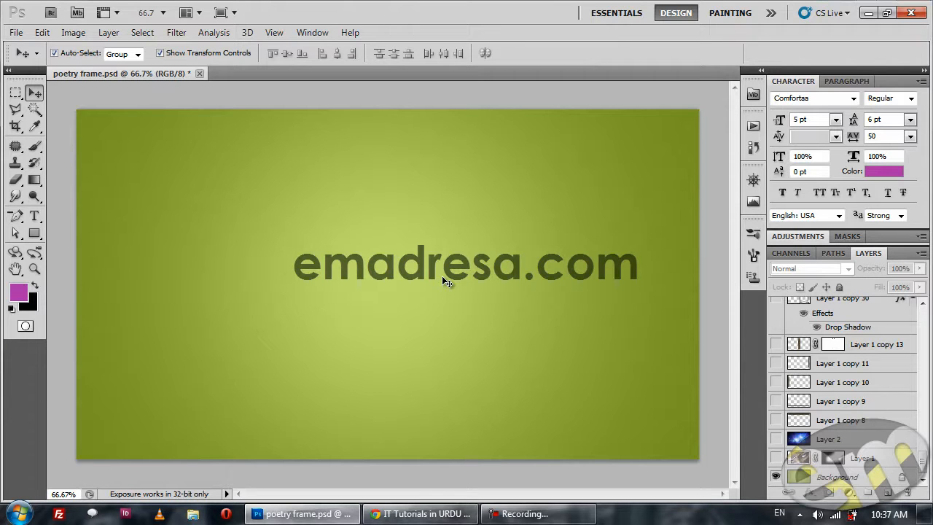
left_click(775, 458)
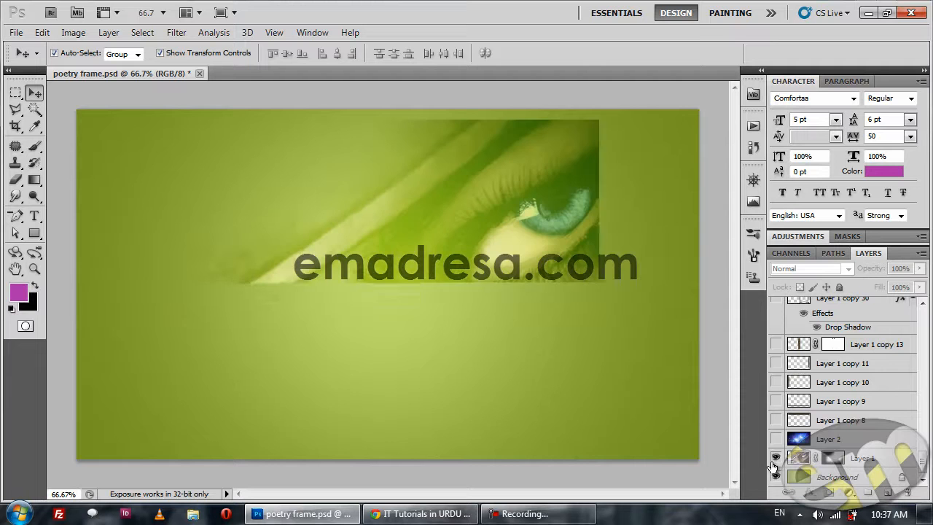
Compare Layer 1 in Normal blend mode, restore its blend mode to Overlay and deselect the layer.
left_click(882, 459)
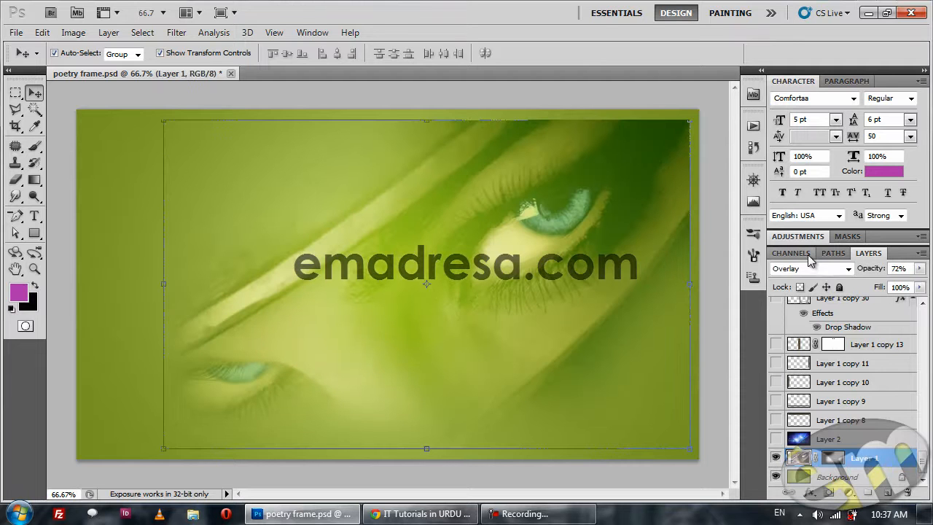
left_click(845, 269)
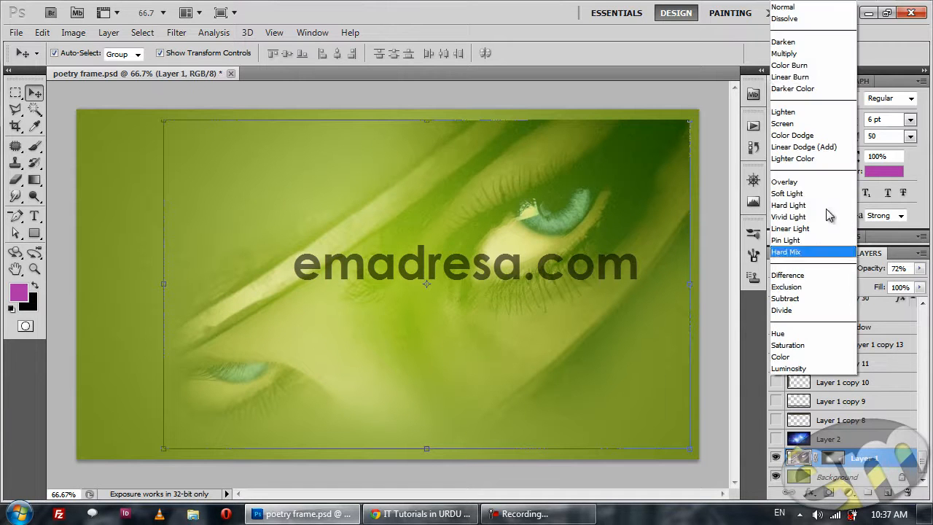
left_click(818, 9)
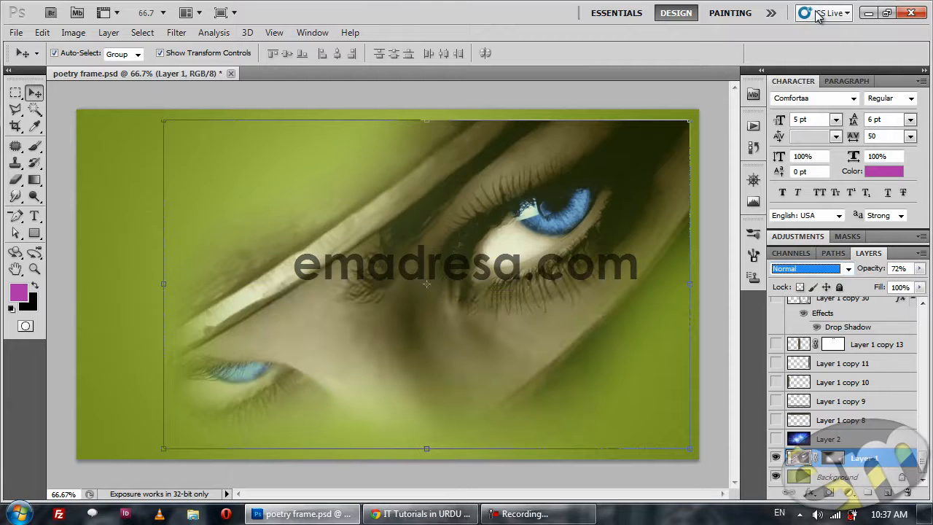
left_click(824, 269)
left_click(826, 184)
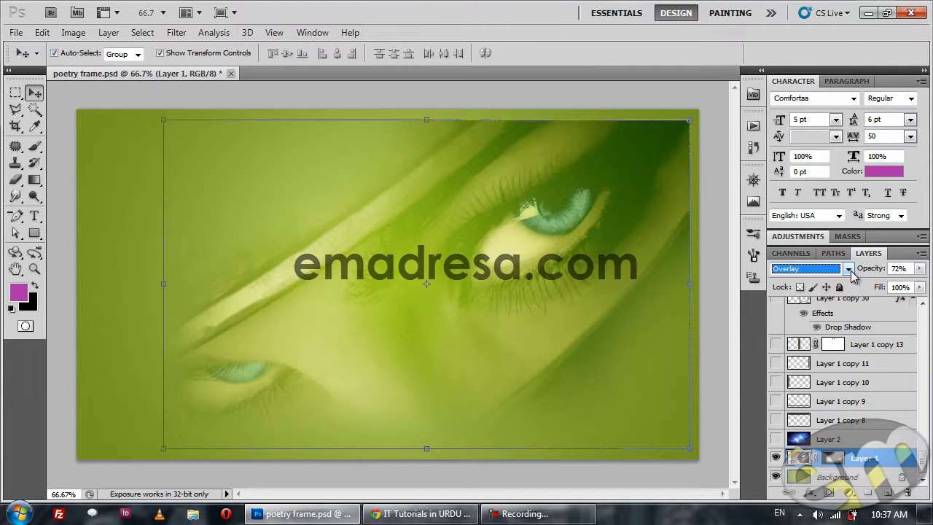
left_click(718, 293)
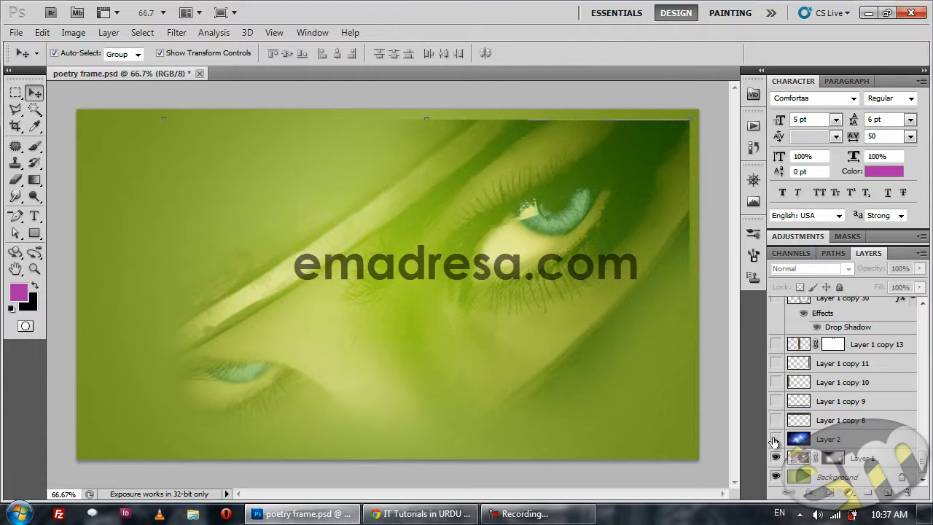
Show Layer 2 and the ornamental frame layers Layer 1 copy 8, copy 9, copy 10, copy 11 and copy 13.
left_click(774, 438)
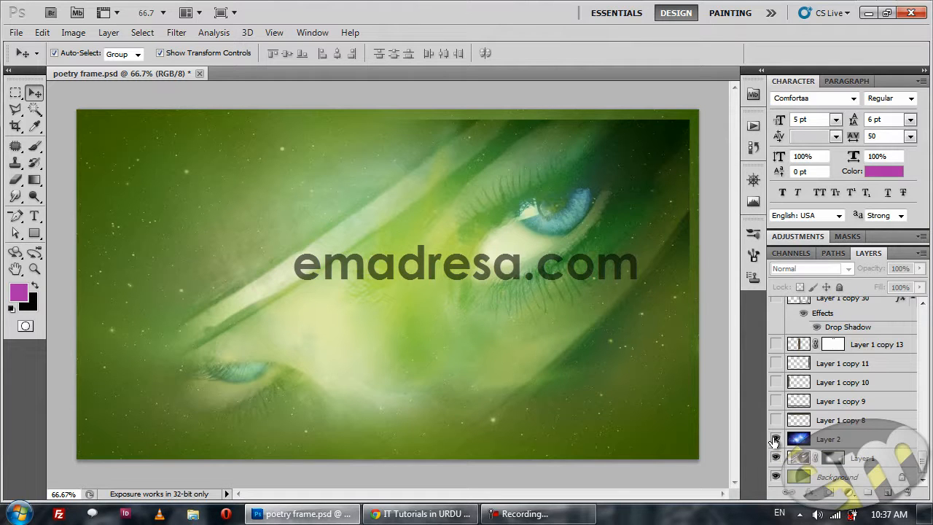
left_click(775, 421)
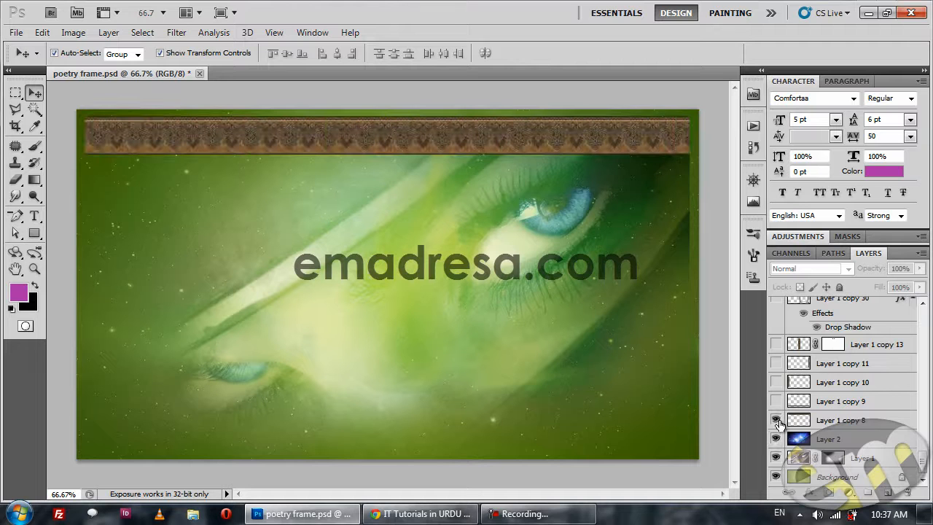
left_click(775, 400)
left_click(775, 382)
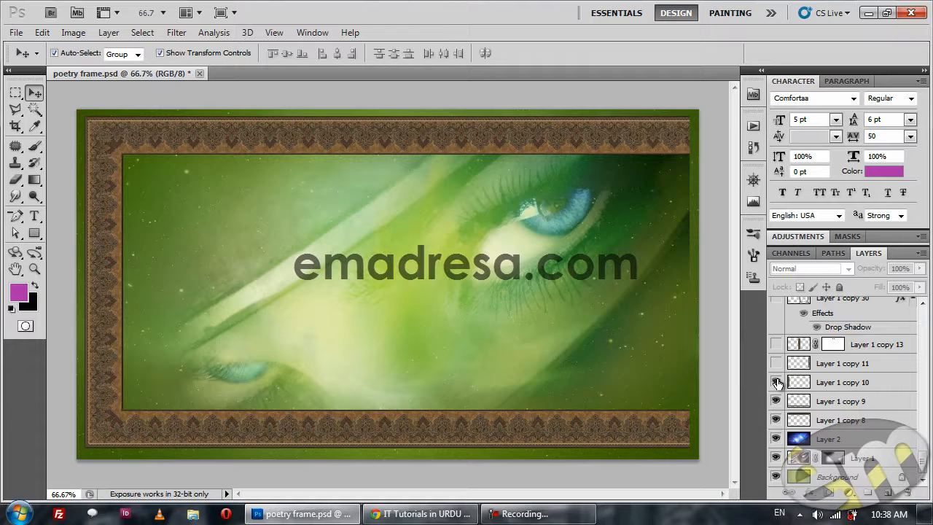
left_click(776, 362)
left_click(776, 344)
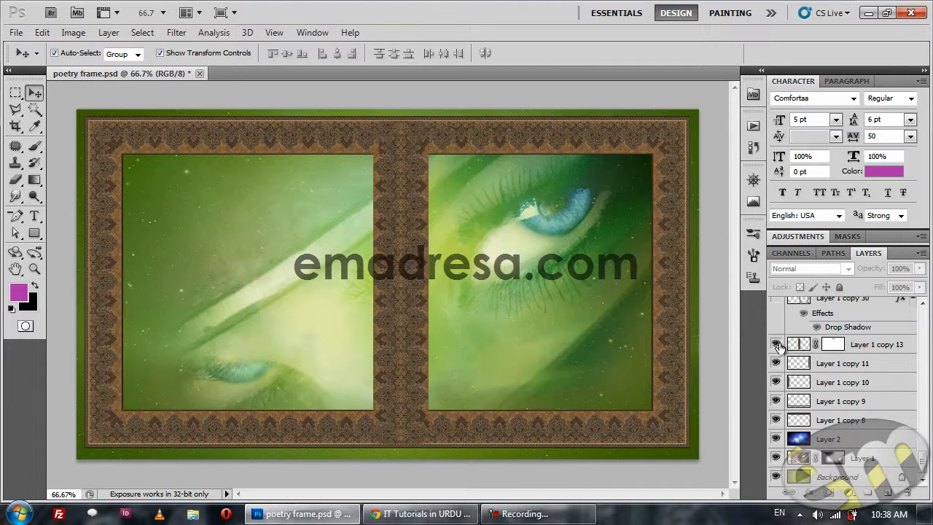
Hide the centre divider Layer 1 copy 13, select the frame's left border piece, show the divider again and clear the selection.
left_click(776, 344)
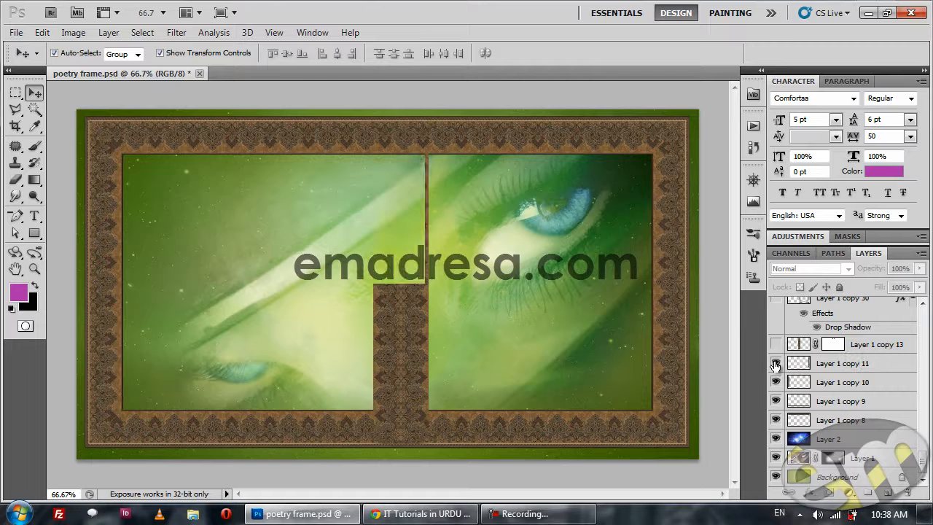
left_click(117, 268)
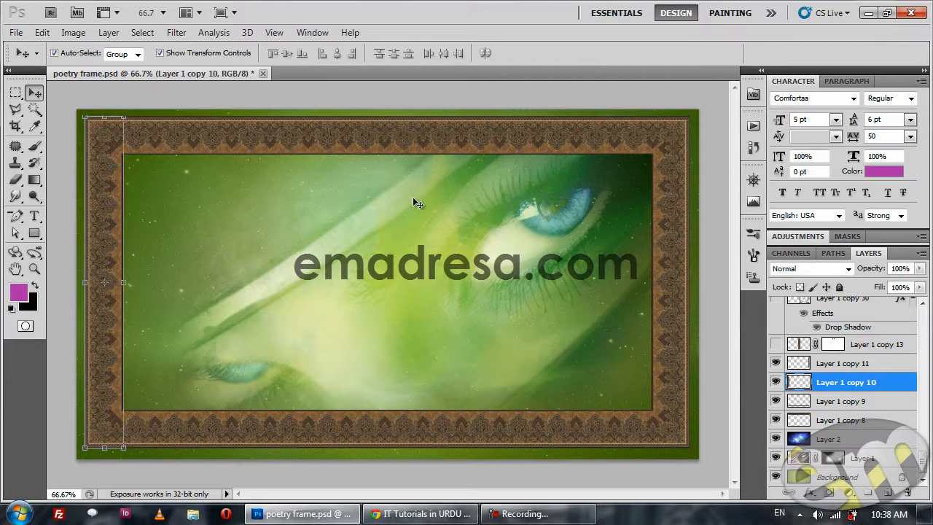
left_click(776, 344)
left_click(723, 313)
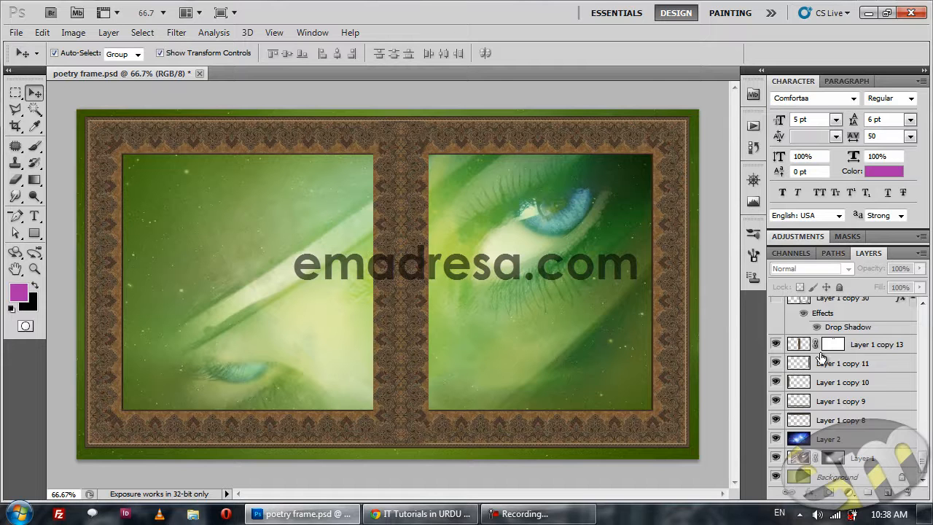
Show Layer 1 copy 30, the curved frame over the right half of the artwork.
scroll(787, 361, "up", 2)
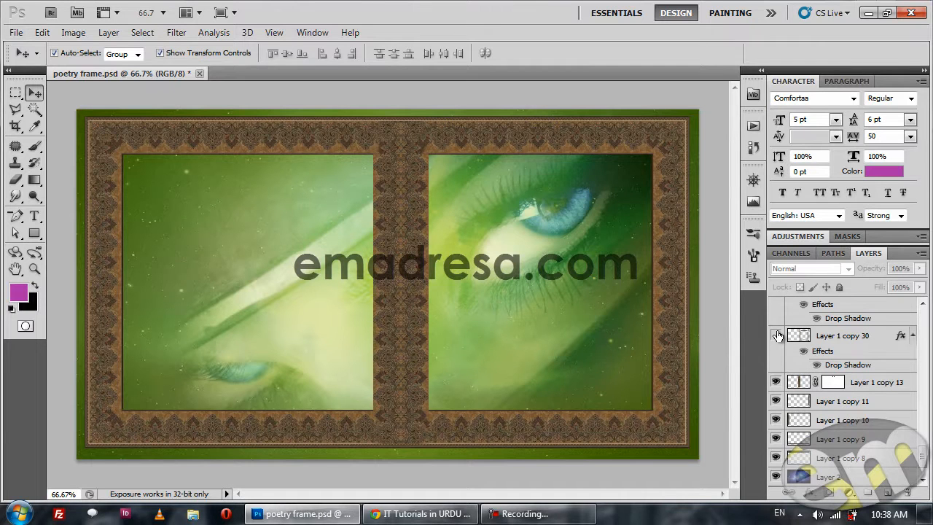
left_click(776, 335)
Hide the straight frame layers, Layer 1 copy 13 down to copy 8, to isolate the curved frame, and show them again.
left_click(775, 382)
left_click_drag(778, 421, 777, 458)
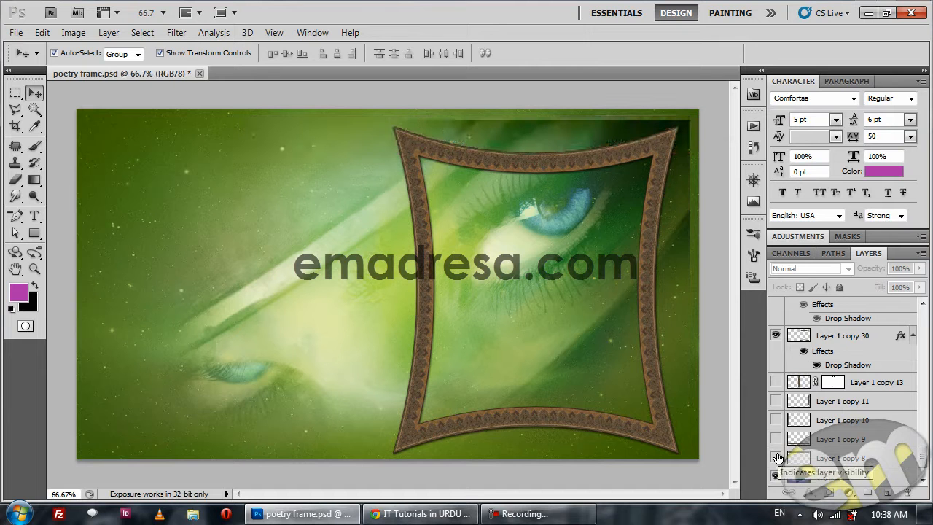
left_click_drag(778, 458, 777, 389)
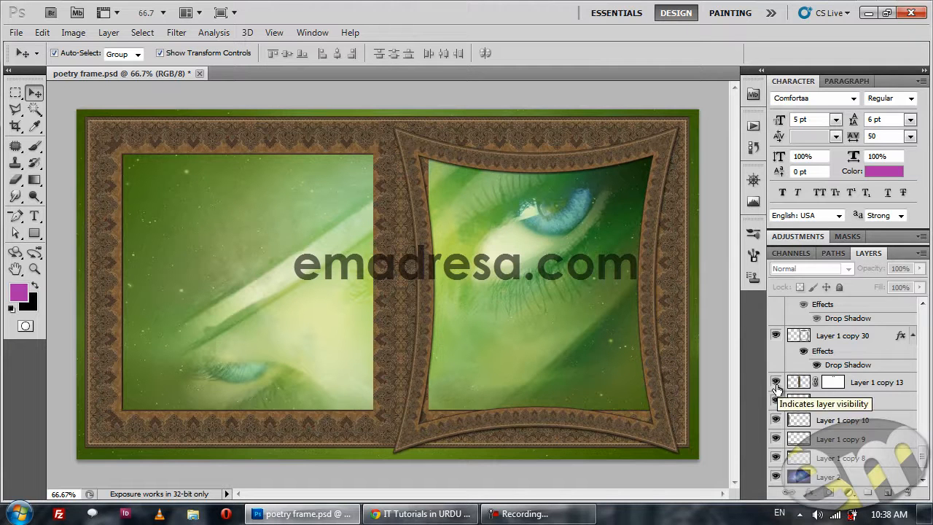
Show the left curved frame Layer 1 copy 31, the rose layers Layer 23 and Layer 23 copy, and the ivy on Layer 3.
scroll(776, 386, "up", 3)
left_click(777, 347)
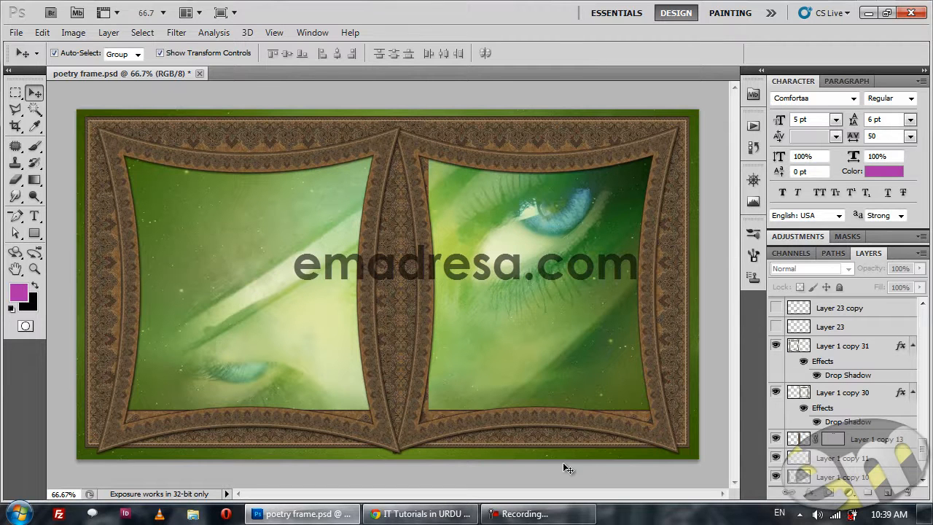
scroll(822, 408, "up", 3)
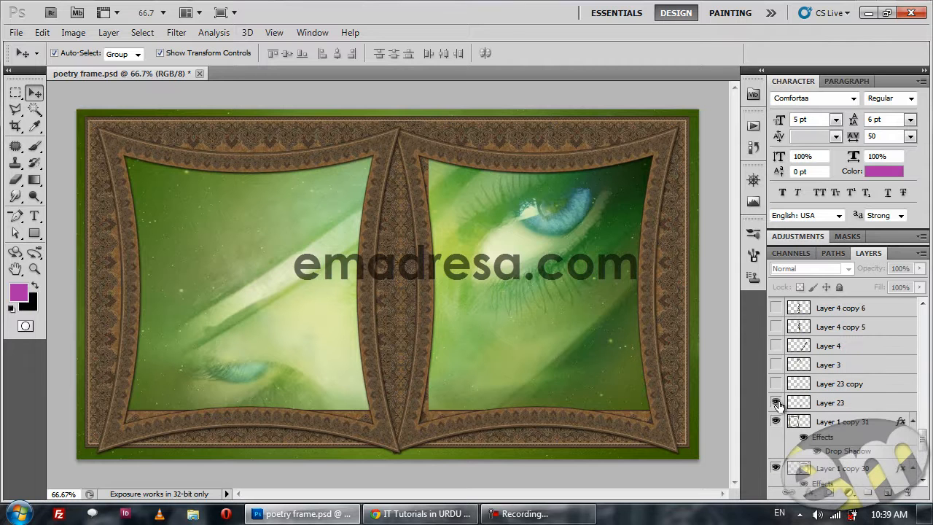
left_click(776, 402)
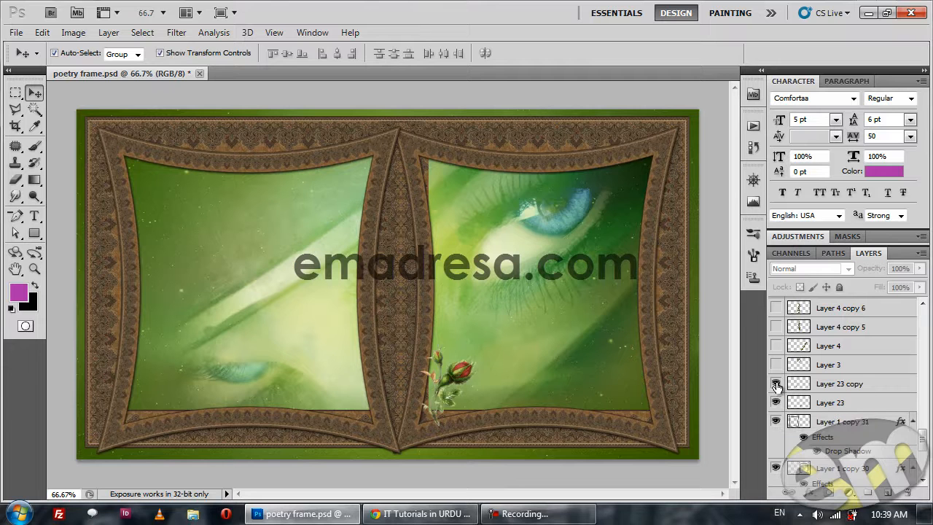
left_click(775, 384)
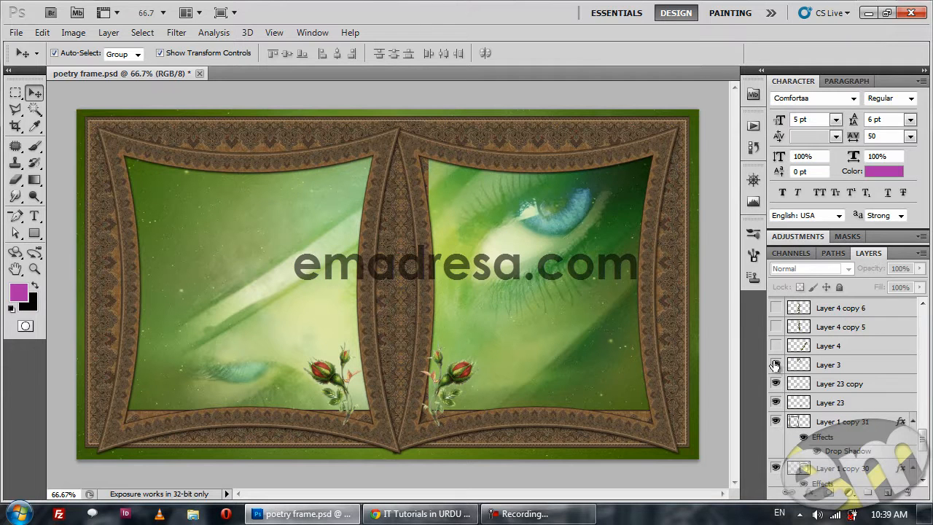
left_click(775, 365)
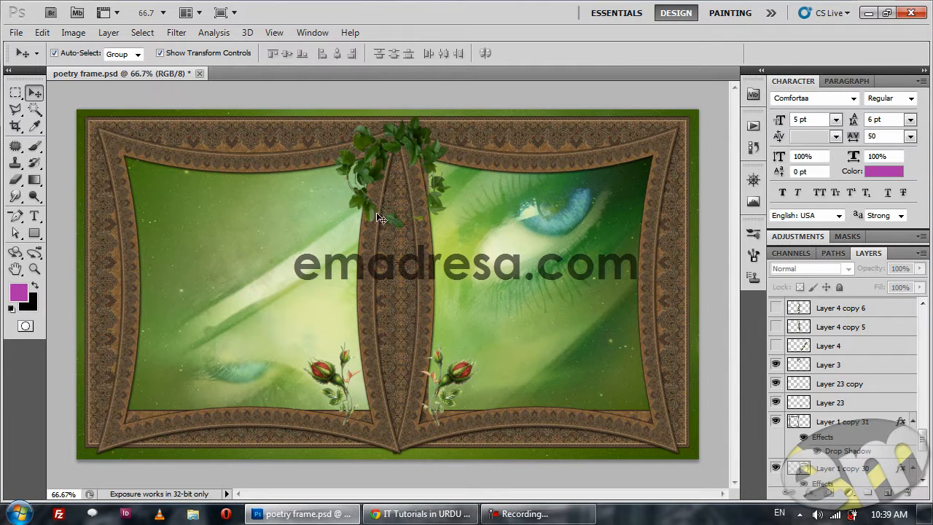
Switch to Chrome, browse the Google image results for PNG Flowers, and return to the poetry frame in Photoshop.
left_click(422, 514)
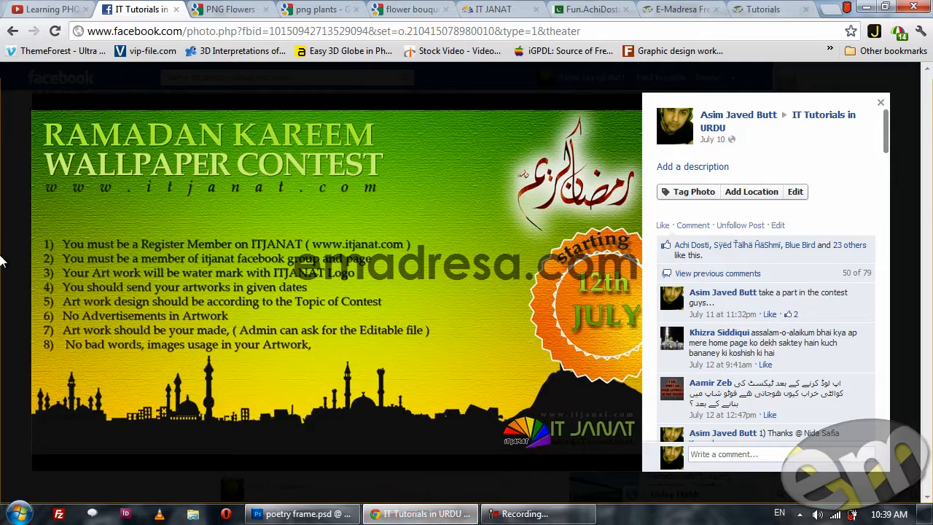
left_click(28, 279)
left_click(233, 8)
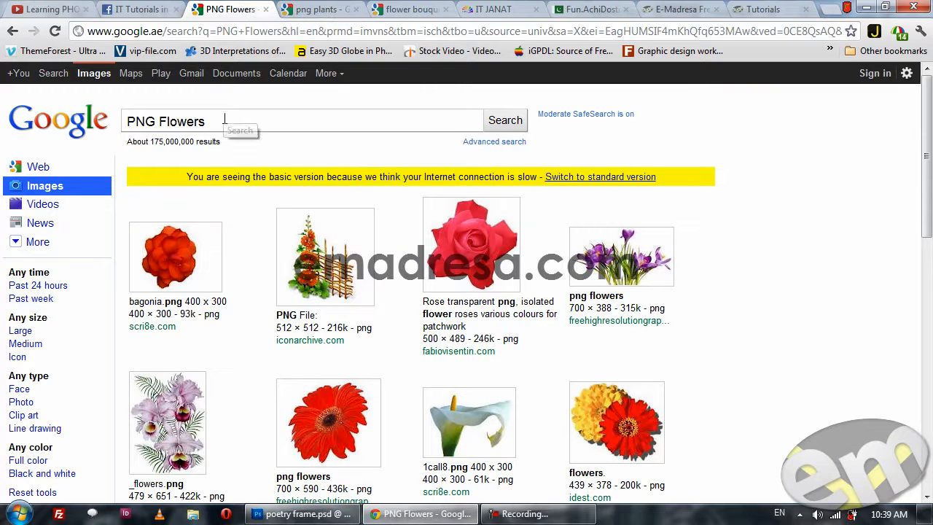
scroll(353, 317, "down", 4)
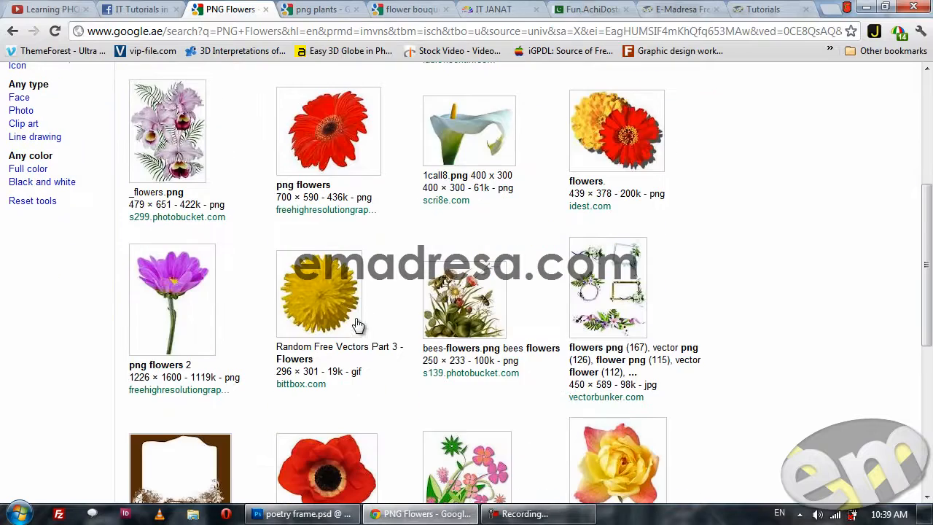
left_click(342, 513)
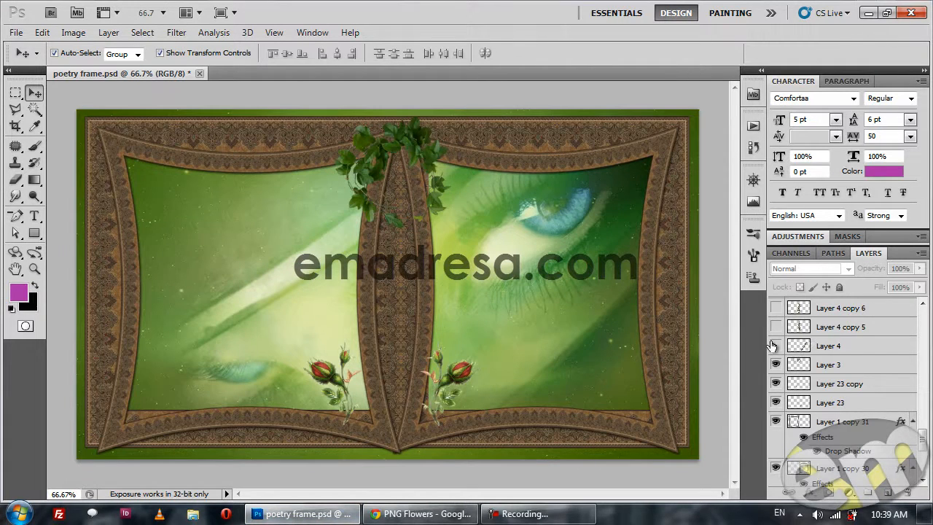
Show the central ivy layers Layer 4 copy 5 and copy 6, and the top ivy layers Layer 4 copy, copy 4, copy 2 and copy 3.
scroll(774, 337, "up", 2)
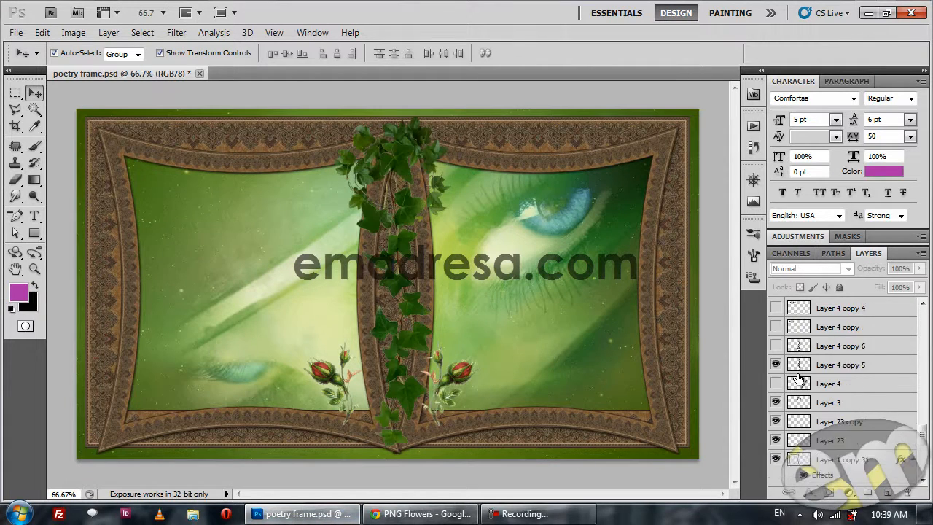
left_click(775, 345)
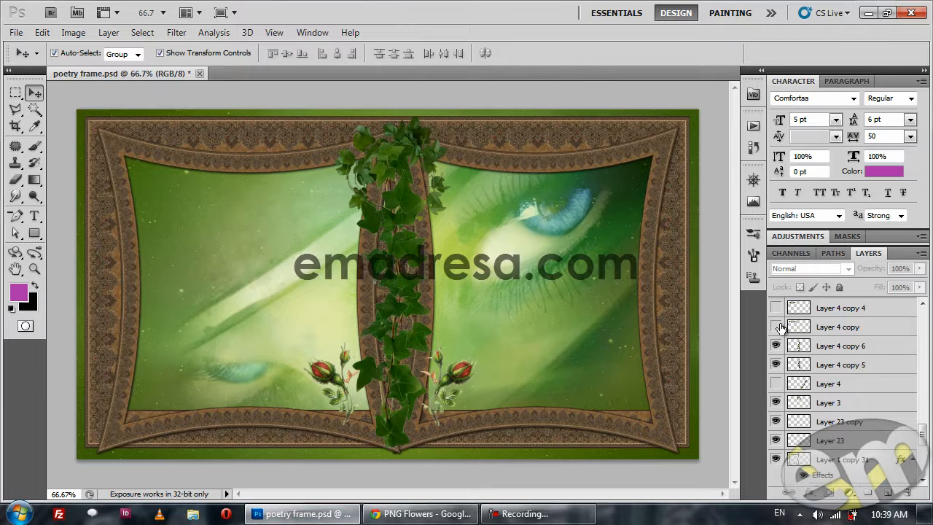
left_click(775, 326)
scroll(792, 372, "up", 1)
left_click(775, 326)
scroll(792, 389, "up", 2)
left_click(775, 345)
left_click(775, 326)
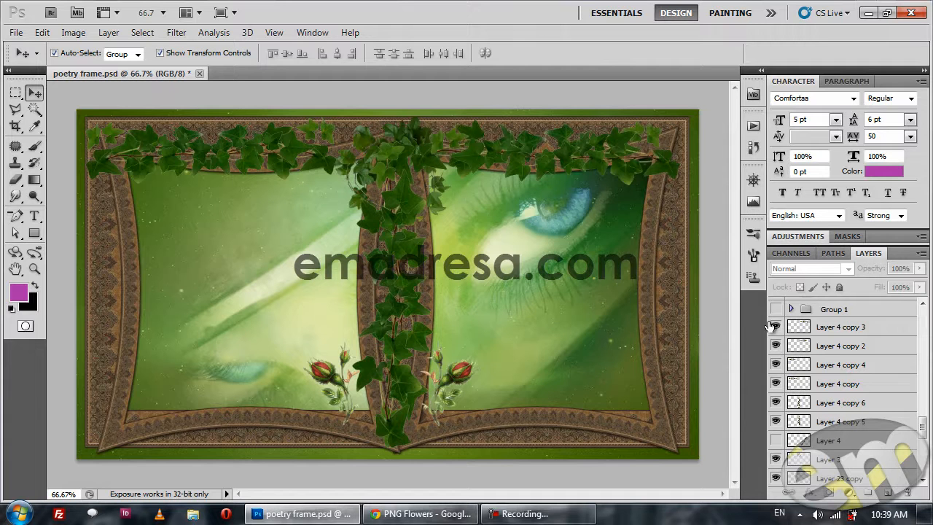
Switch to Chrome, look through the flower bouquet and png plants image results, and preview the hanging ivy image Ivy0062_1_L.
left_click(426, 514)
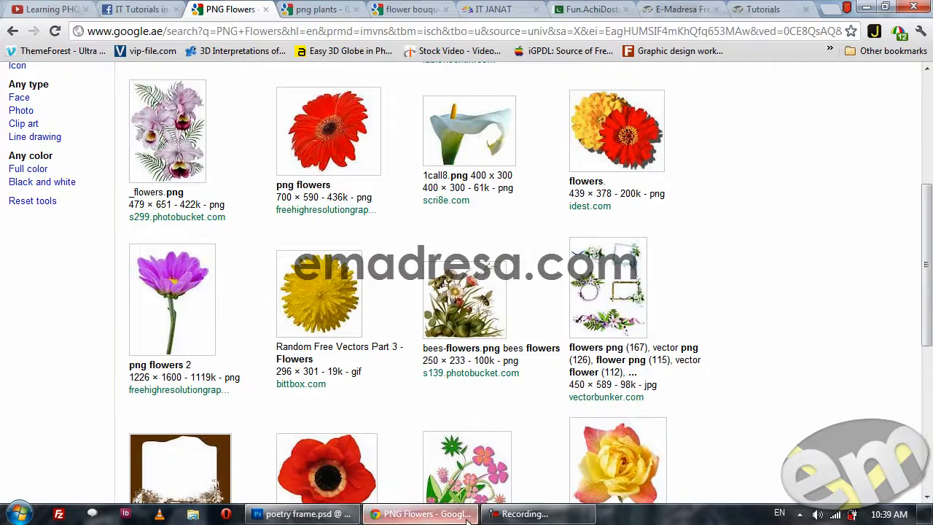
scroll(421, 347, "up", 6)
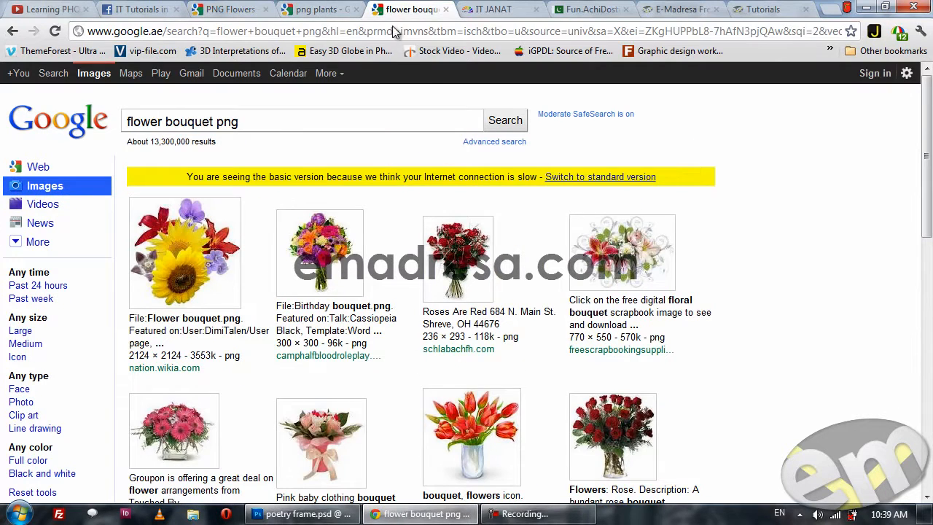
left_click(339, 8)
left_click(391, 9)
left_click(321, 9)
scroll(280, 286, "down", 3)
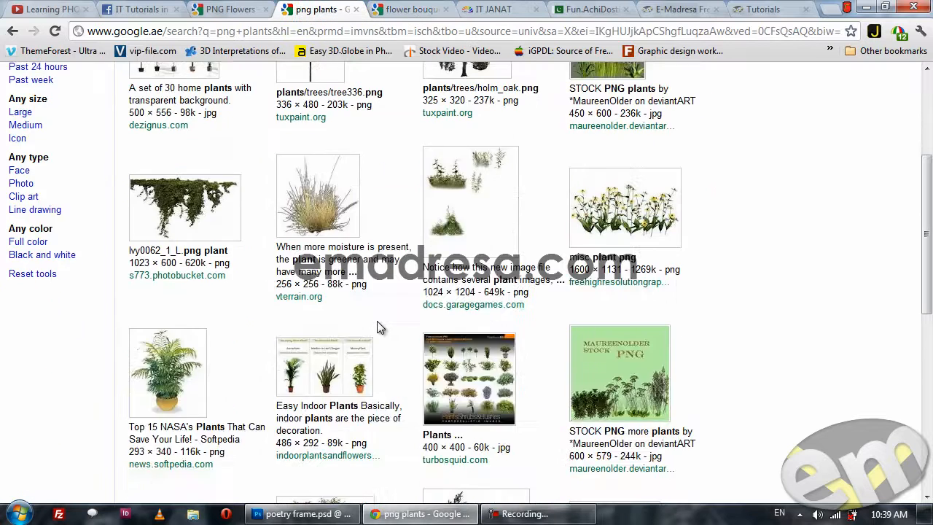
left_click(168, 202)
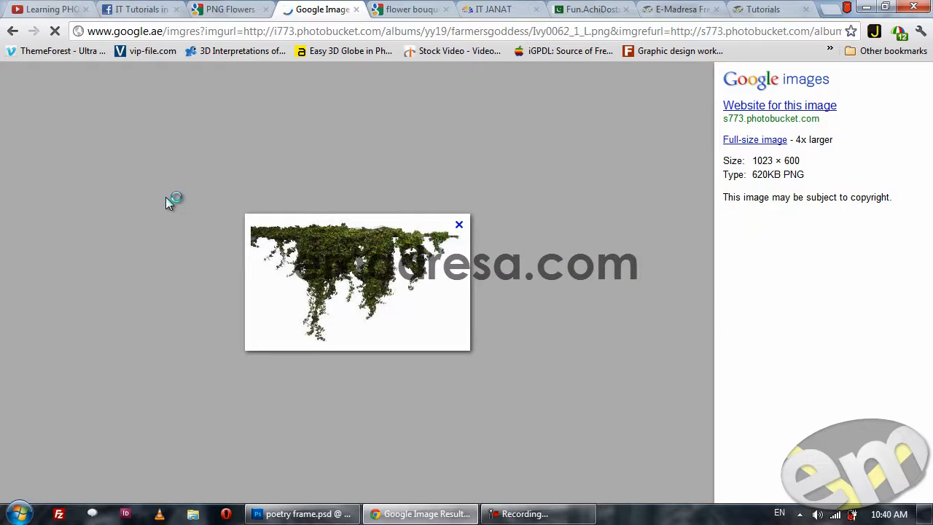
left_click(13, 30)
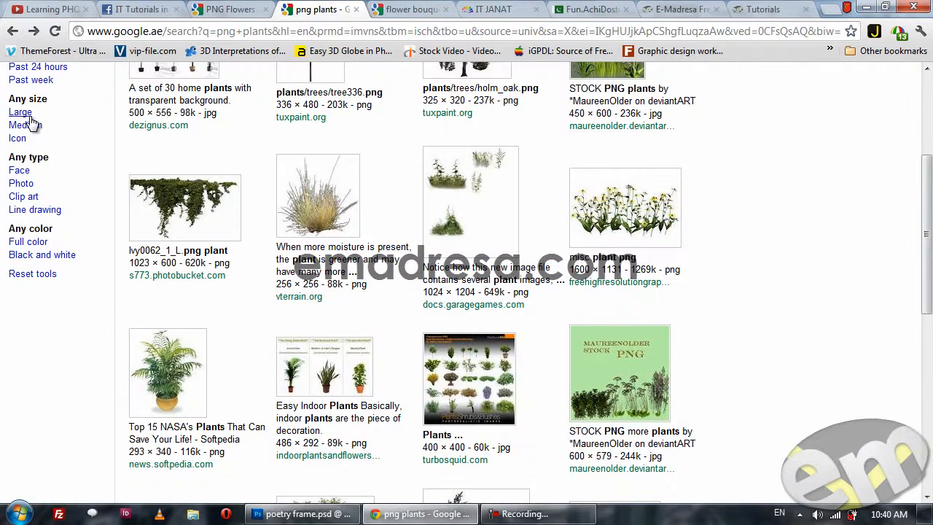
Filter the png plants image results to large size and browse them through the second page.
left_click(29, 116)
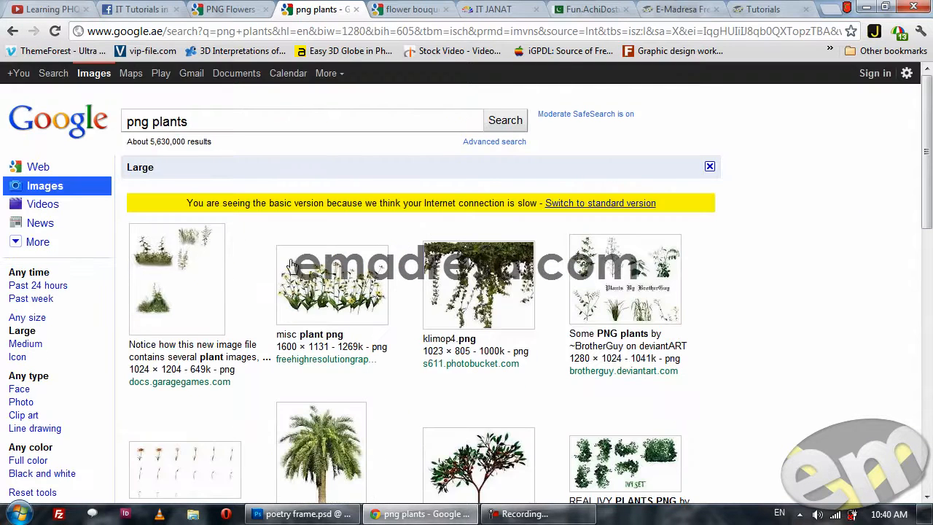
scroll(301, 284, "down", 1)
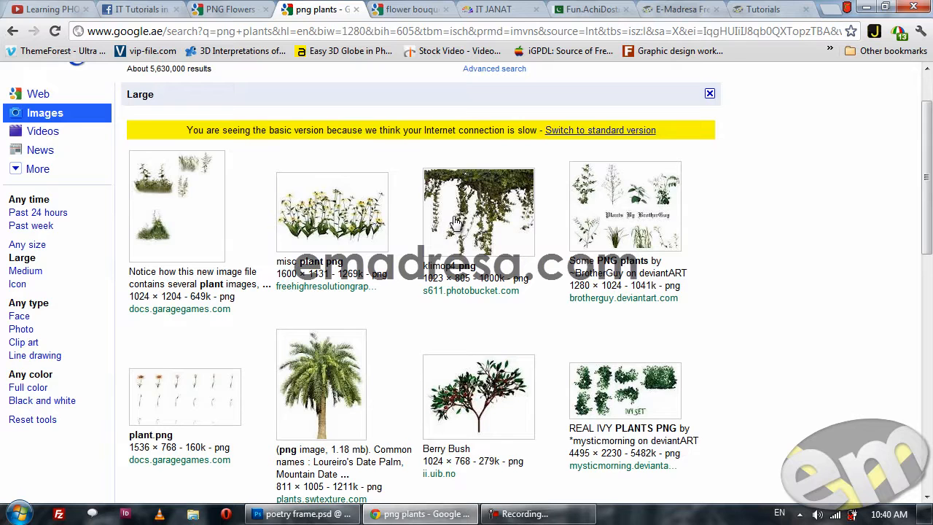
scroll(414, 289, "down", 5)
scroll(412, 291, "down", 3)
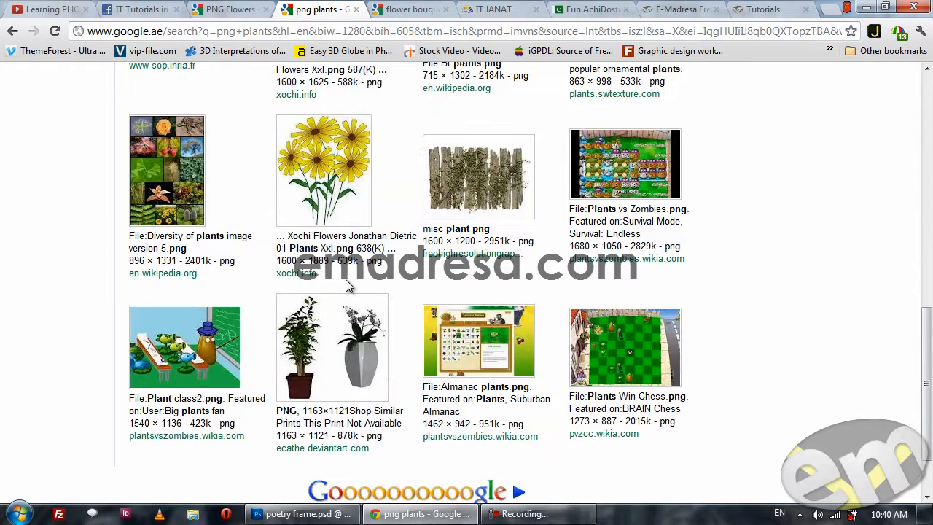
scroll(347, 285, "down", 1)
left_click(522, 432)
scroll(361, 329, "down", 4)
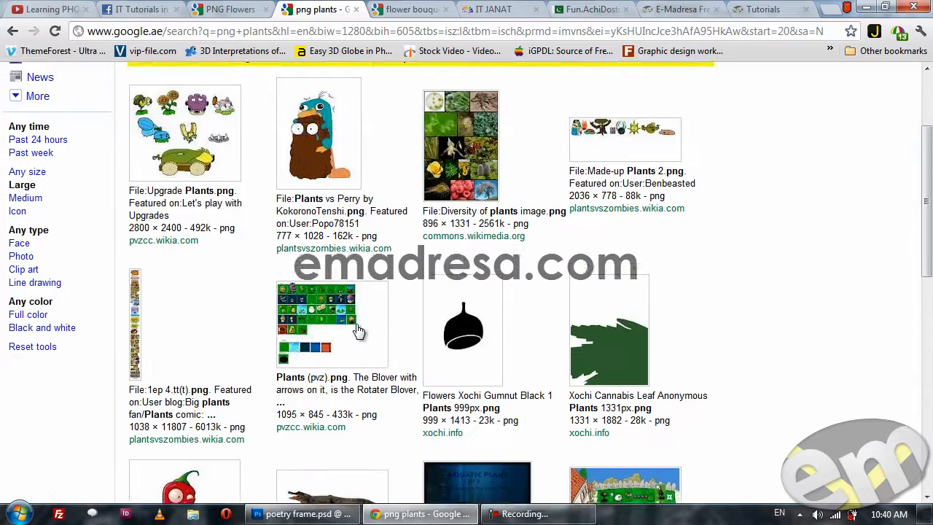
scroll(355, 324, "down", 4)
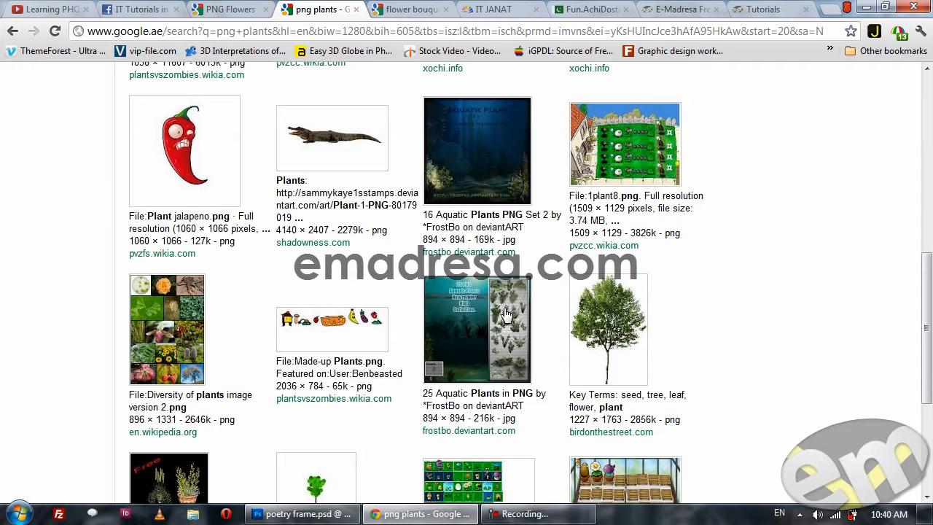
scroll(498, 337, "down", 1)
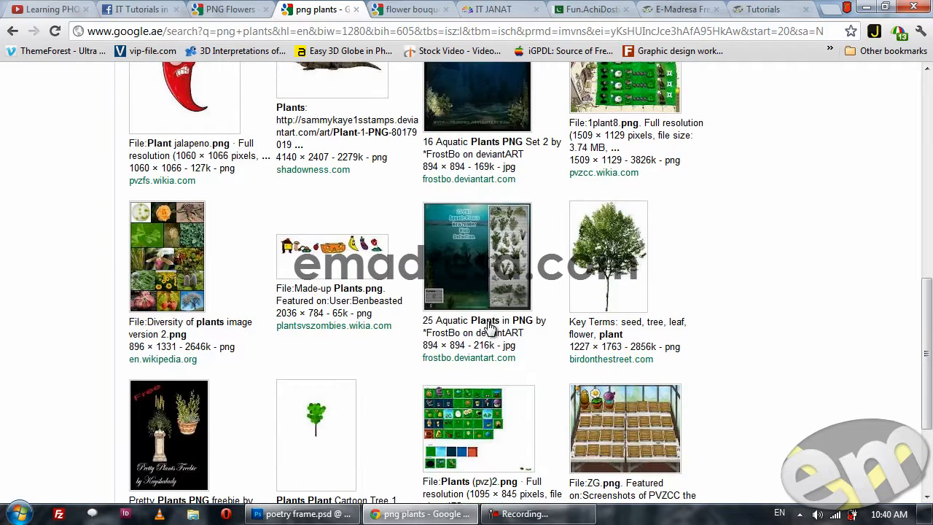
Switch back to the poetry frame in Photoshop and show the side ivy groups, Group 1 and Group 1 copy.
left_click(301, 513)
scroll(797, 372, "up", 1)
left_click(777, 328)
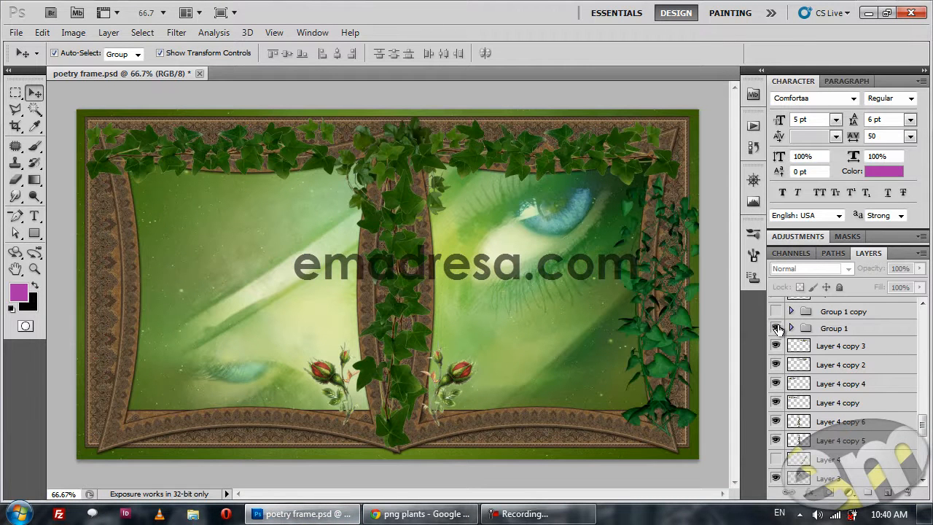
scroll(776, 328, "up", 1)
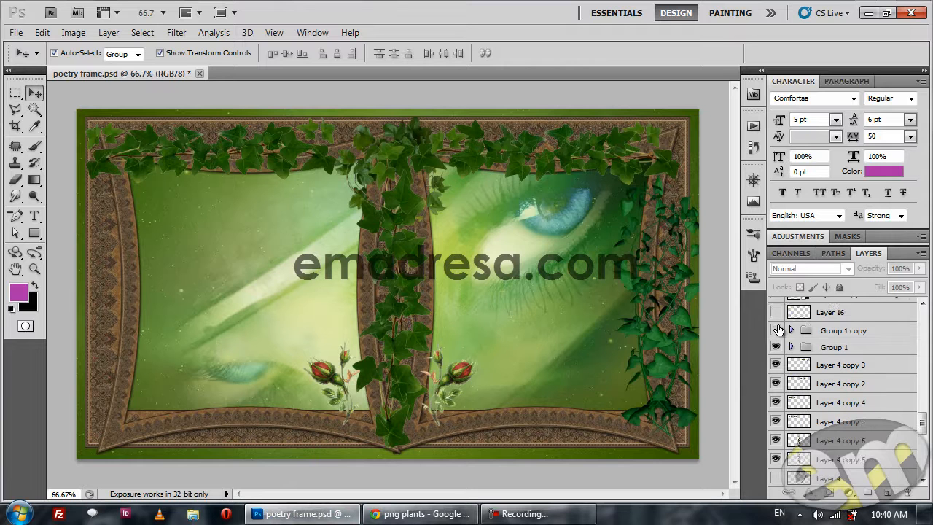
left_click(775, 330)
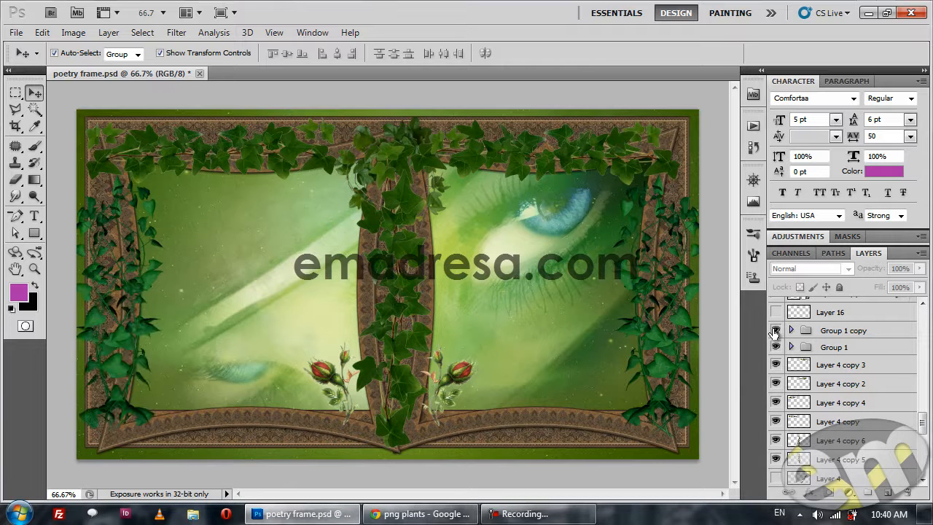
Show Layer 16, the pink flower bouquet at the top centre of the frame.
scroll(794, 362, "up", 1)
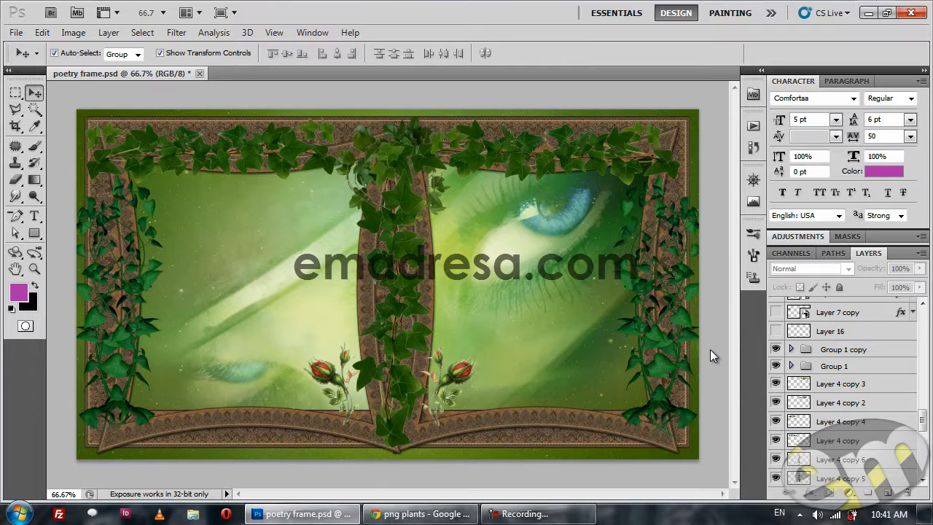
scroll(790, 349, "up", 1)
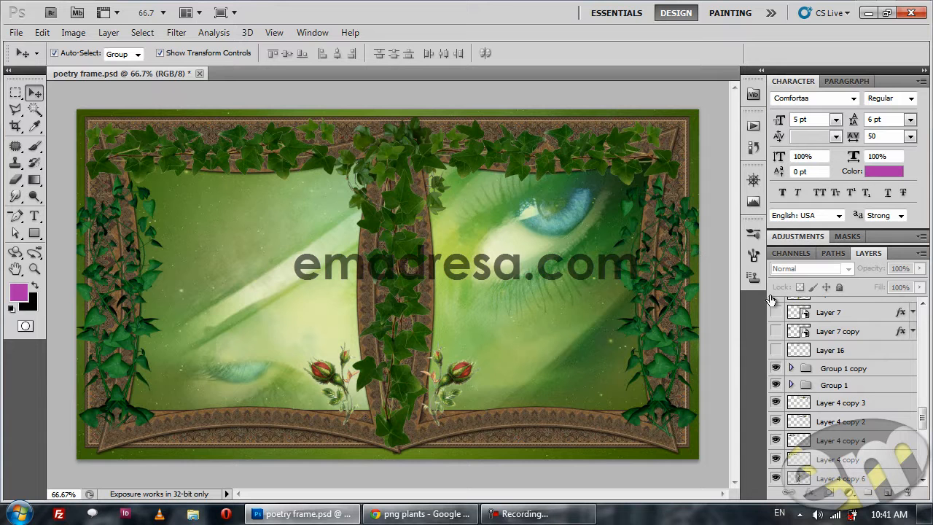
scroll(794, 367, "up", 1)
left_click(775, 369)
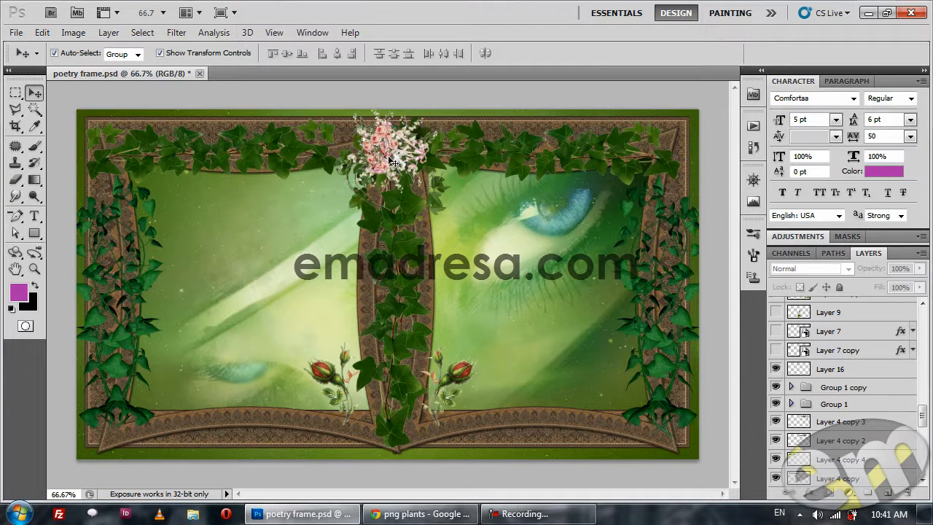
Switch to Chrome, browse the flower bouquet png image results, and return to the poetry frame in Photoshop.
left_click(427, 514)
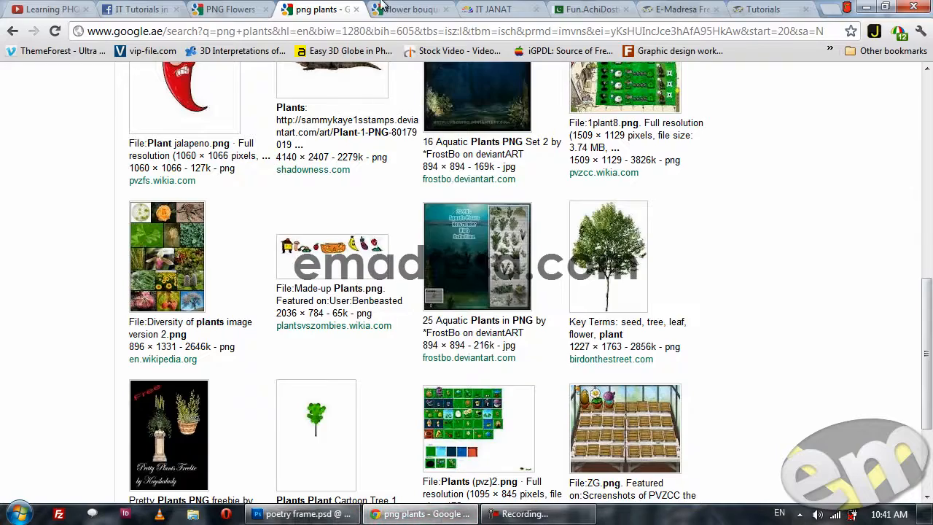
left_click(419, 8)
scroll(245, 314, "down", 1)
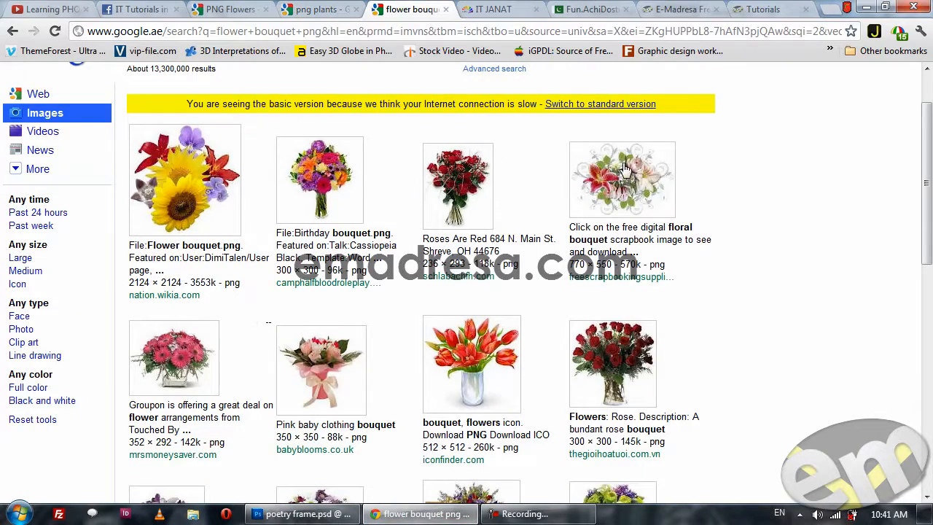
scroll(363, 360, "down", 2)
scroll(362, 360, "down", 2)
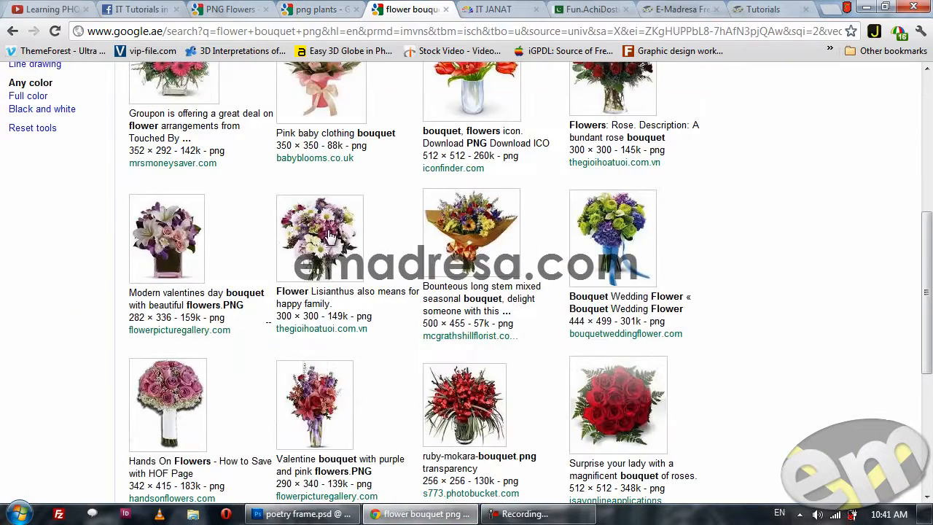
left_click(426, 513)
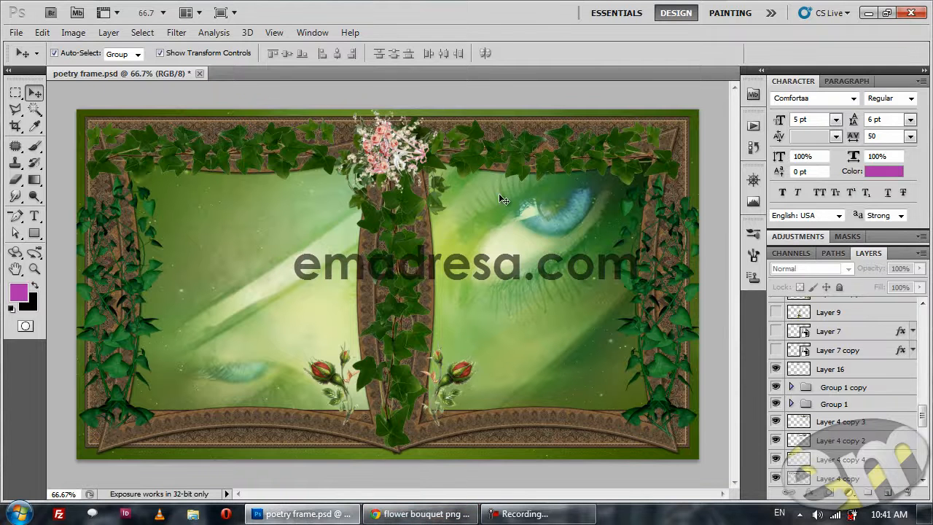
Show the hanging flower baskets Layer 7 copy and Layer 7, and the yellow-edged ivy on Layer 9 and Layer 9 copy.
left_click(775, 350)
left_click(775, 332)
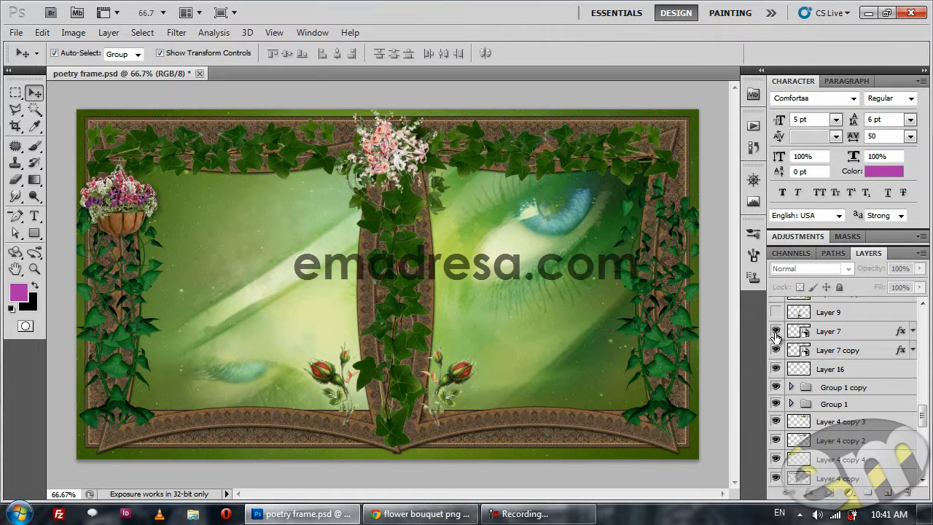
left_click(775, 313)
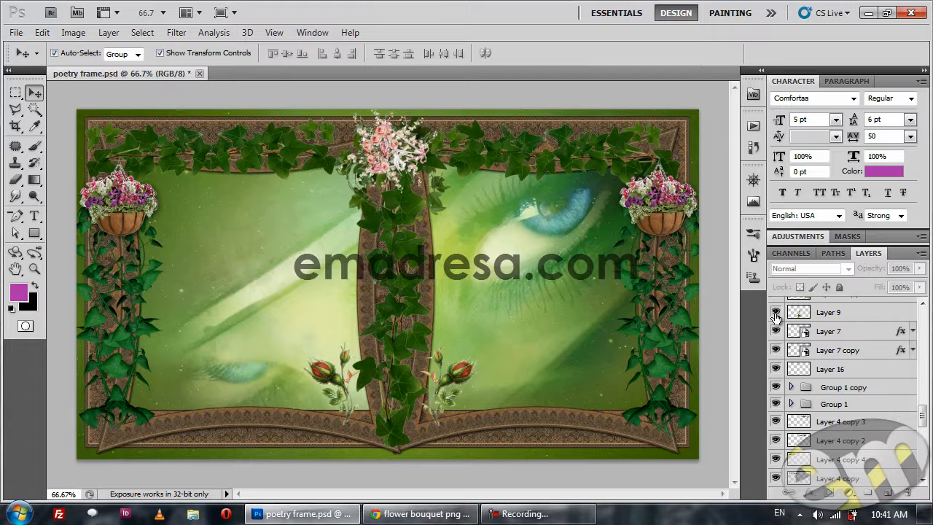
left_click(775, 313)
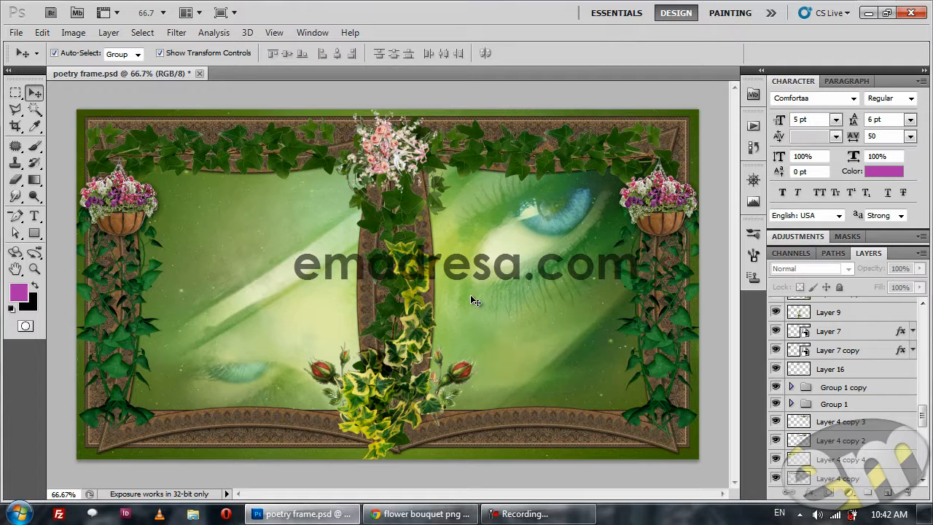
scroll(866, 351, "up", 3)
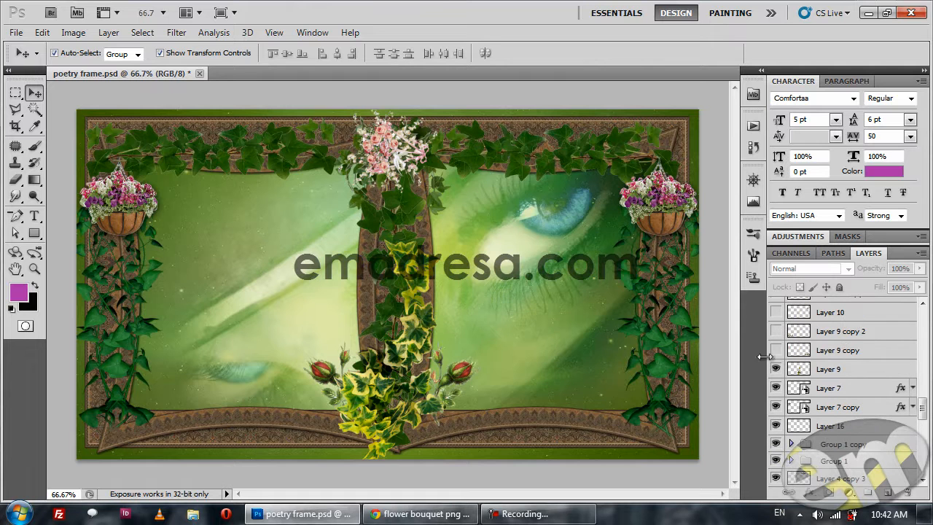
left_click(775, 350)
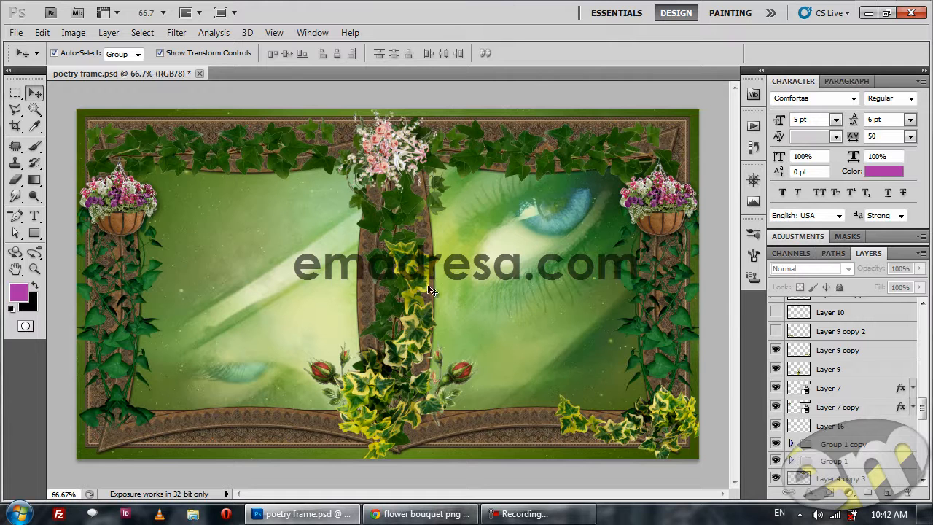
Duplicate the yellow-edged ivy of Layer 9, rotate the copy about 95° at about 63% scale, and place it on the frame's lower-left corner.
left_click(363, 388)
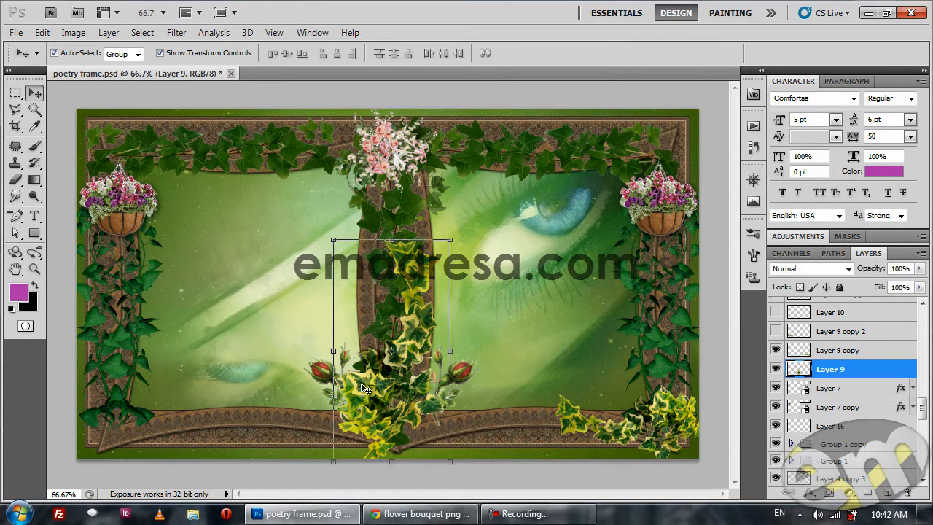
left_click_drag(364, 389, 262, 308, "alt")
key("ctrl+t")
left_click_drag(351, 159, 387, 355)
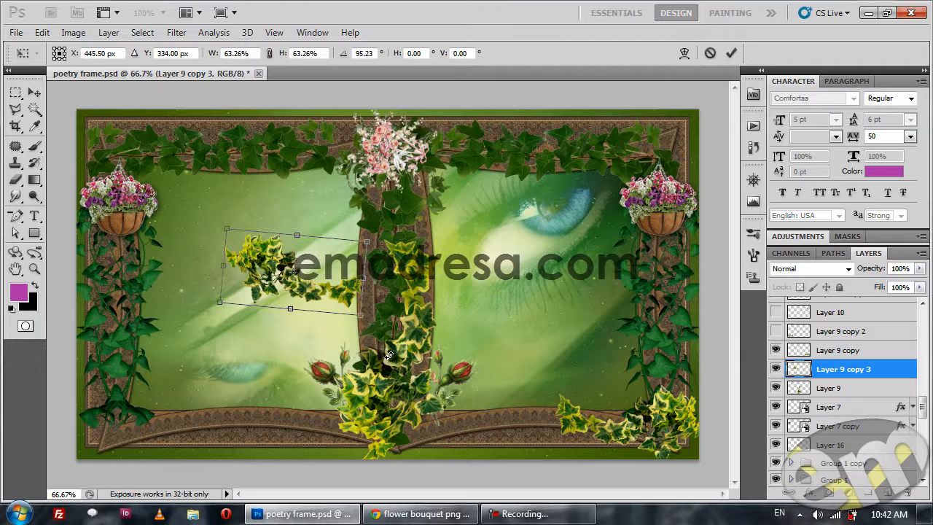
key("Return")
left_click_drag(239, 283, 125, 405)
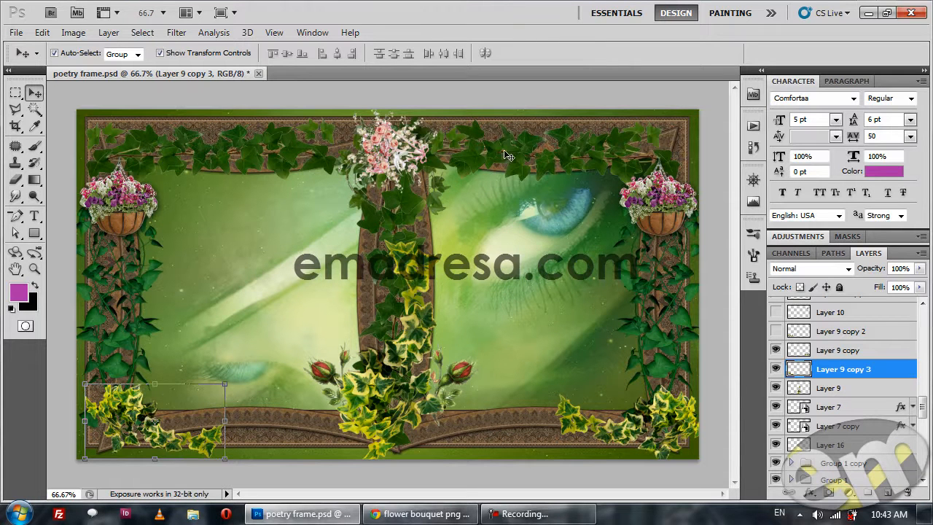
Flip Layer 4 copy 4, the ivy along the frame's upper left, horizontally and undo the flip.
left_click(240, 141)
left_click(42, 32)
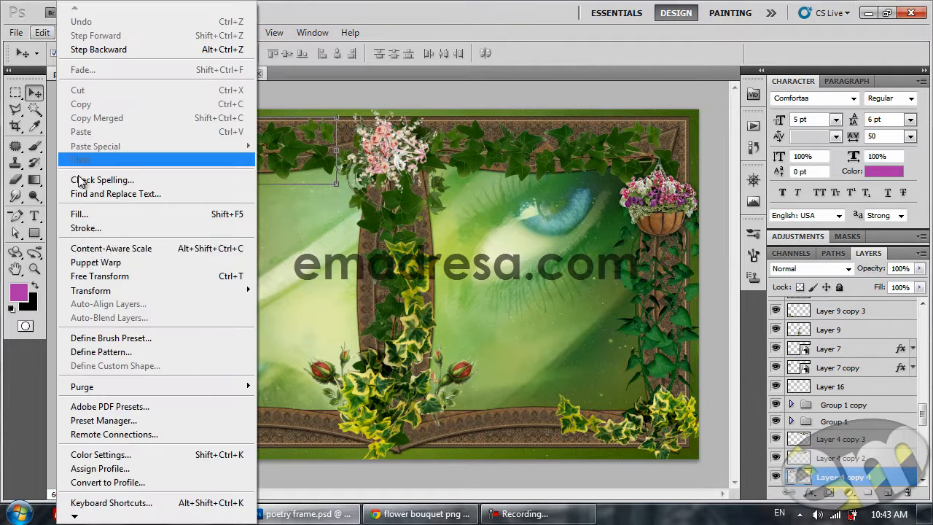
mouse_move(157, 290)
left_click(326, 445)
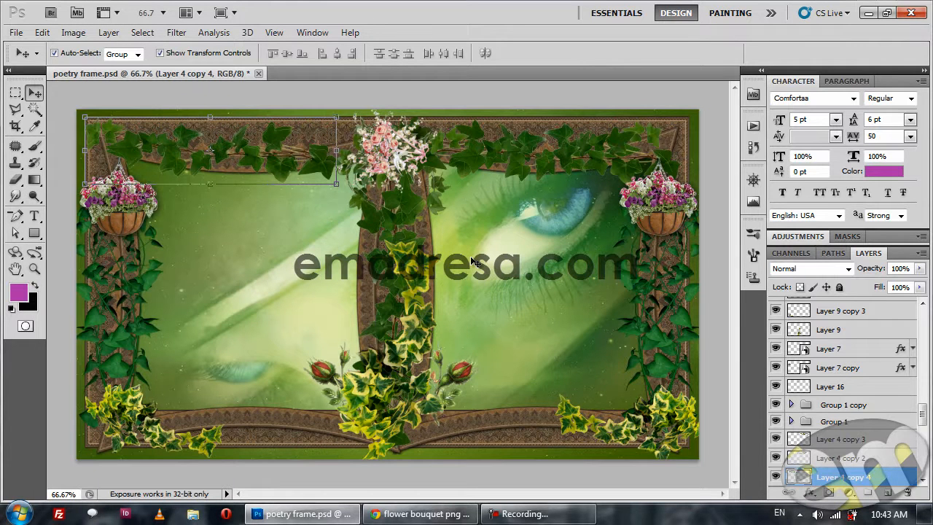
key("ctrl+z")
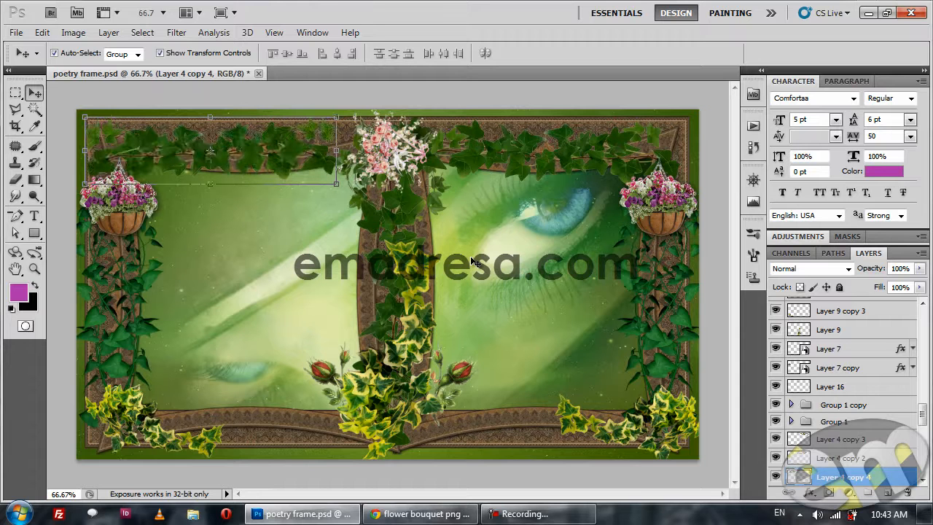
Show Layer 9 copy 2, Layer 10 and Layer 10 copy, and examine the birds on the right flower basket at 100% zoom.
left_click(666, 86)
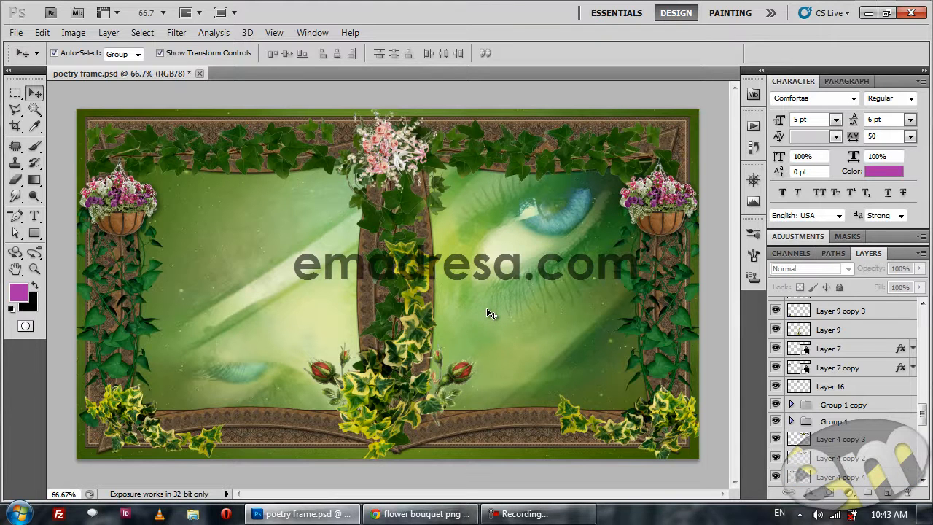
scroll(831, 405, "up", 2)
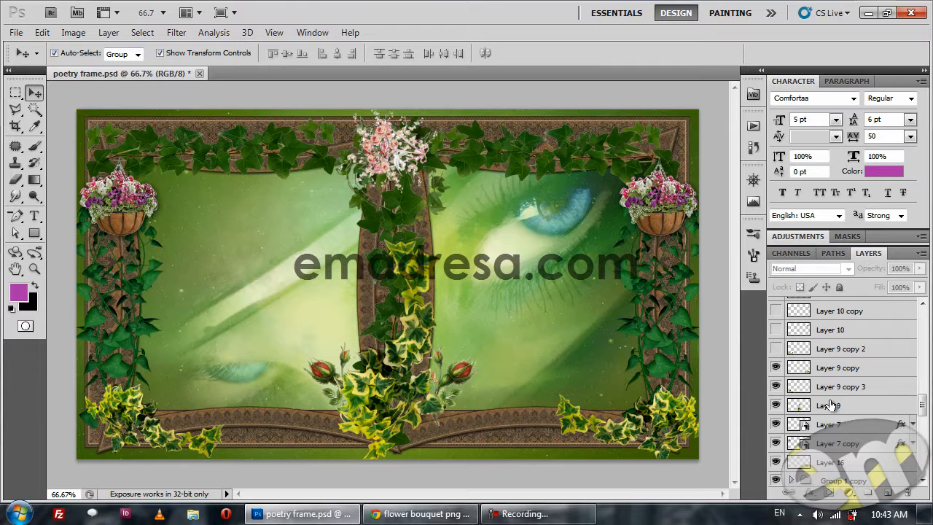
left_click(775, 349)
left_click(776, 330)
left_click(775, 311)
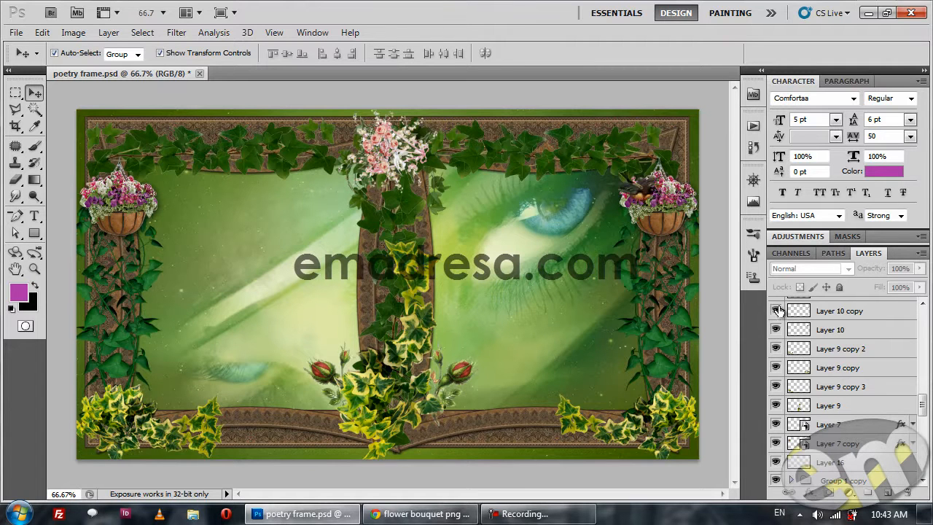
scroll(822, 369, "up", 3)
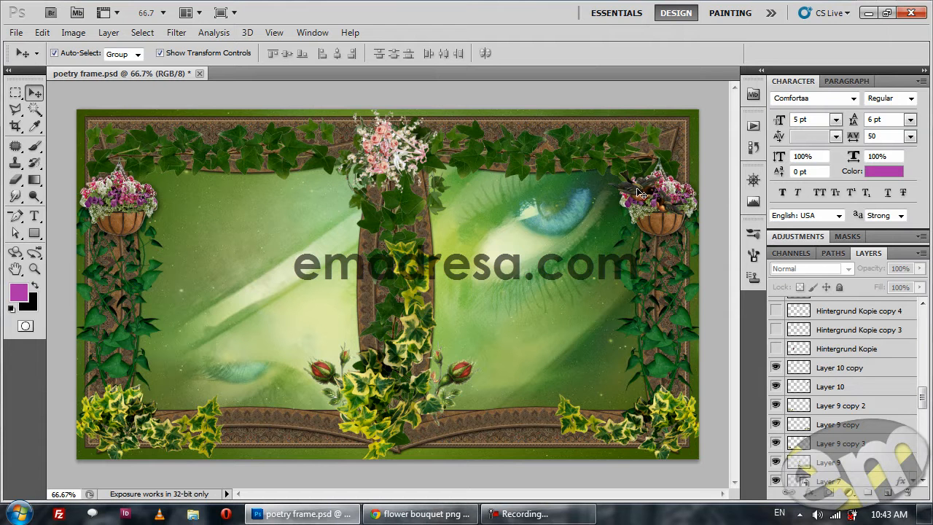
left_click(34, 269)
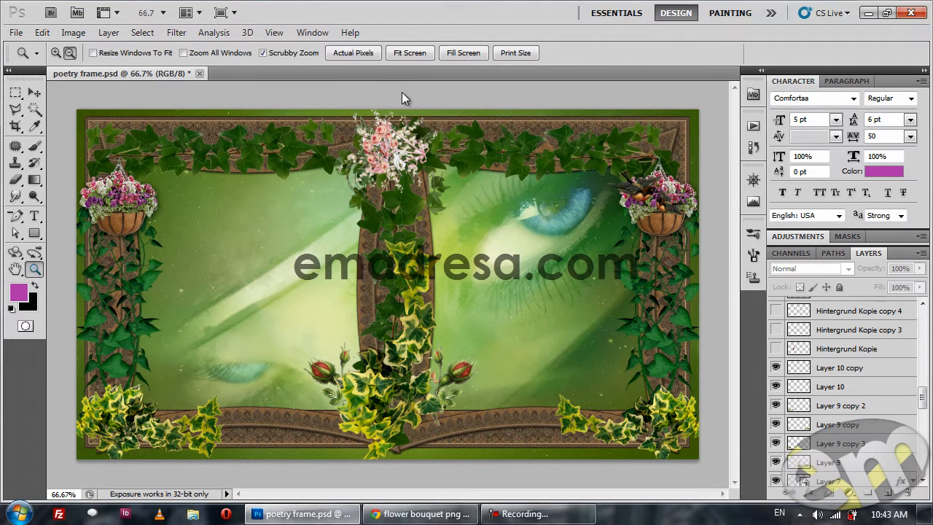
left_click(348, 58)
left_click_drag(674, 228, 442, 296)
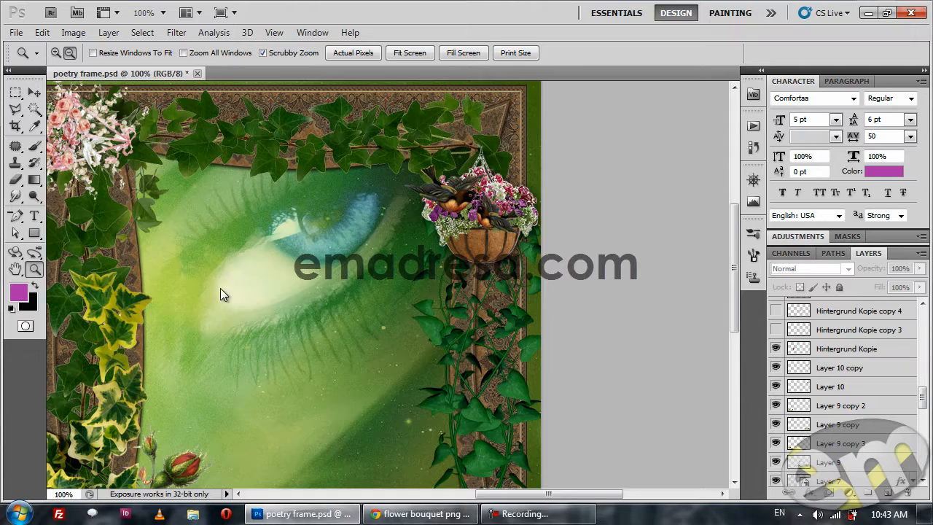
Try duplicating the pink tulip on Hintergrund Kopie, scaling down, rotating and moving the copy, and delete that copy.
left_click(256, 315)
left_click(309, 321)
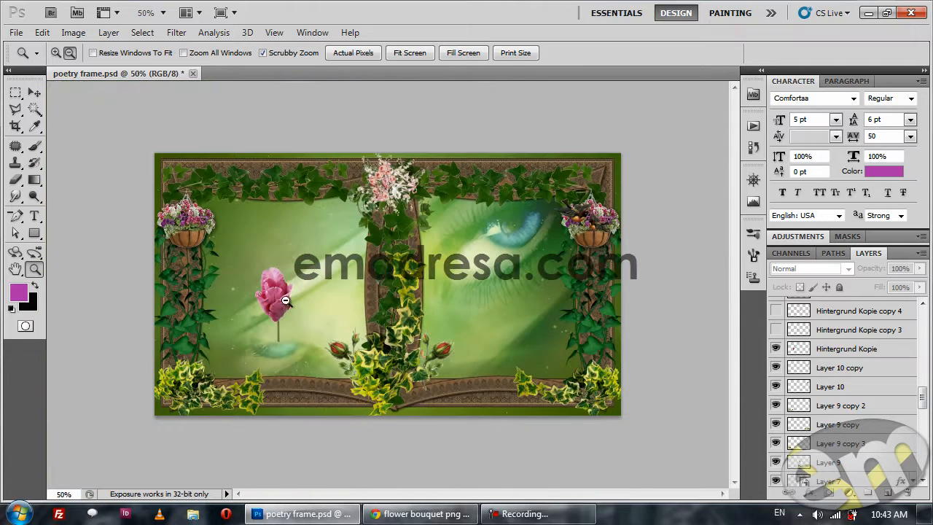
left_click(353, 52)
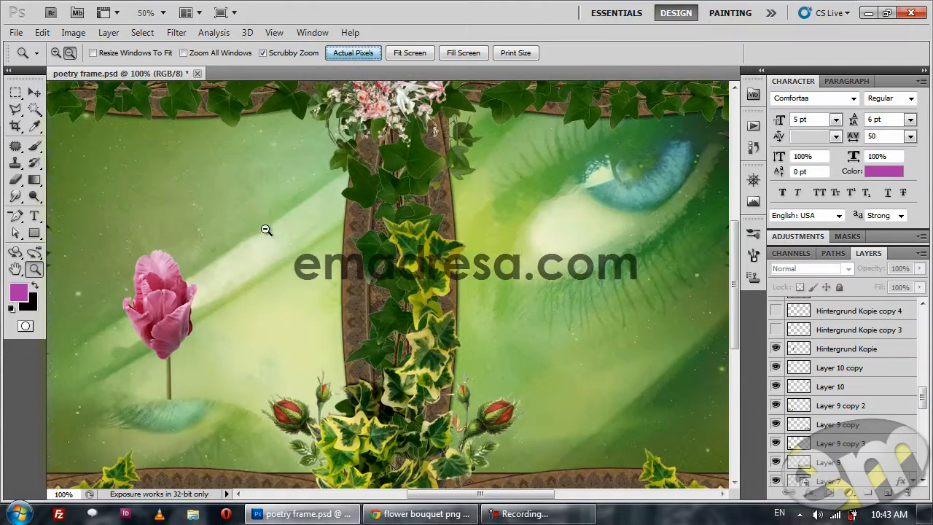
key("v")
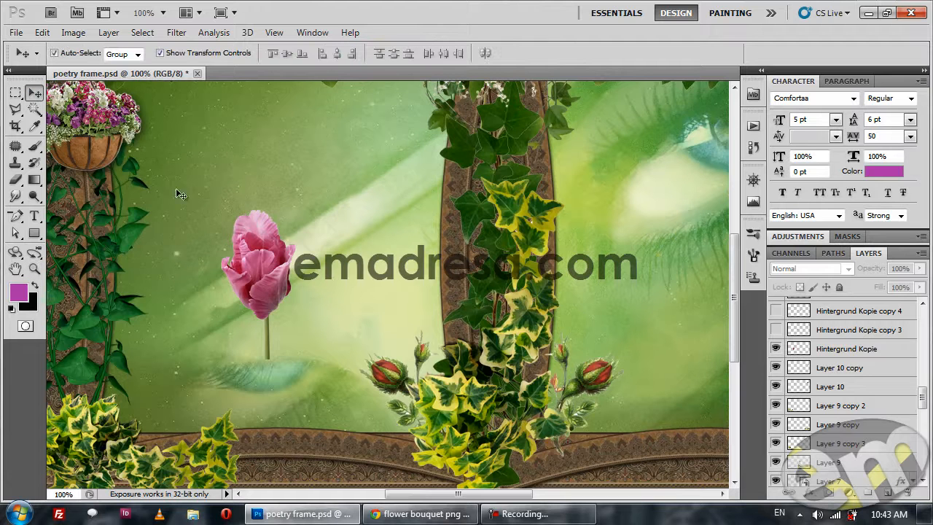
left_click(264, 253)
left_click_drag(257, 239, 318, 194)
left_click_drag(360, 163, 342, 198)
left_click_drag(349, 302, 377, 295)
key("Return")
mouse_move(321, 238)
left_mouse_down()
mouse_move(448, 277)
mouse_move(337, 235)
left_mouse_up()
key("Delete")
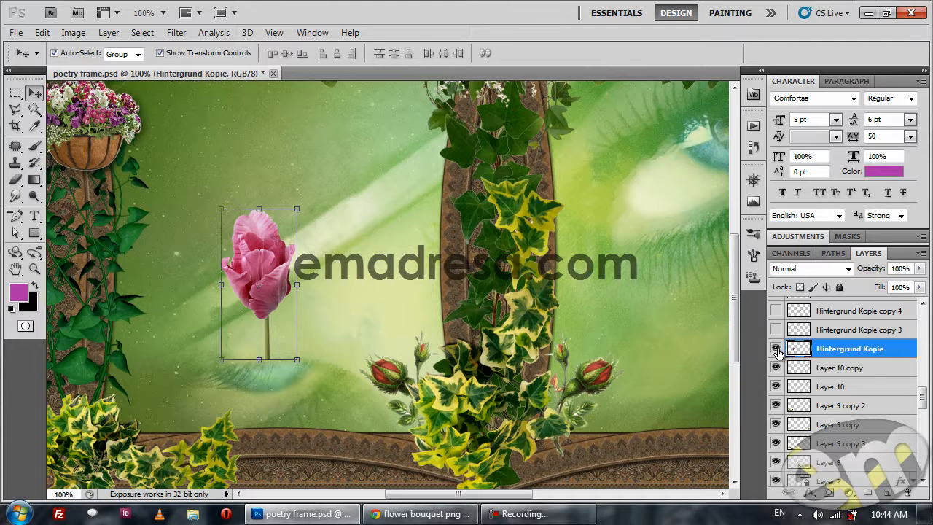
Hide the large tulip on Hintergrund Kopie and show the small tulips on Hintergrund Kopie copy 3 and Hintergrund Kopie copy 4.
left_click(777, 351)
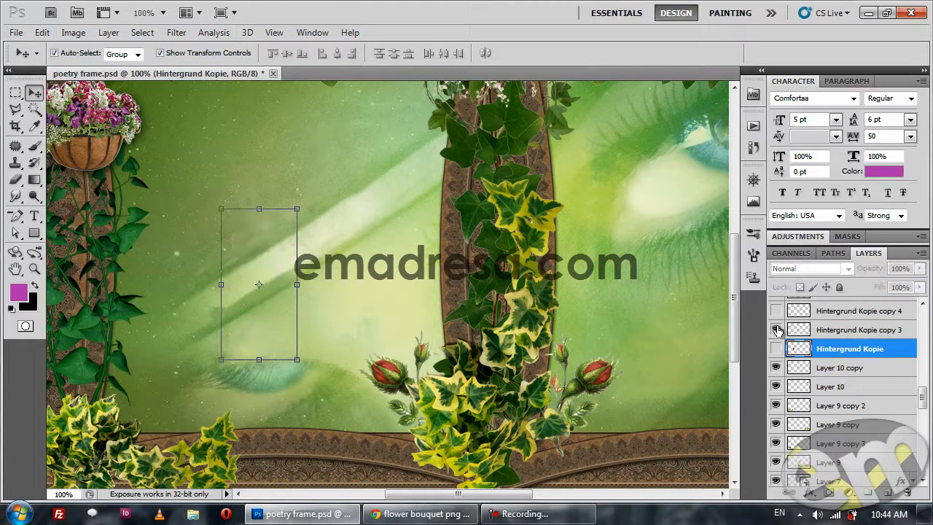
left_click(776, 329)
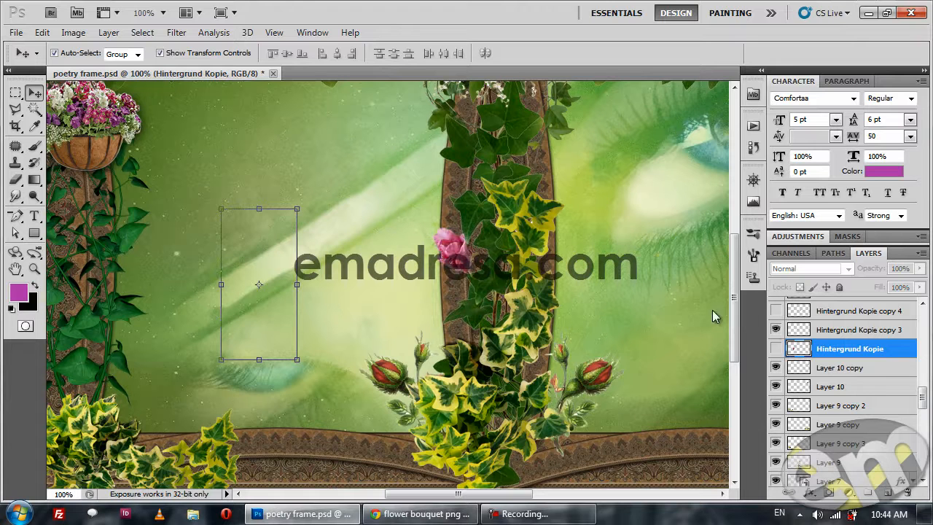
left_click(774, 311)
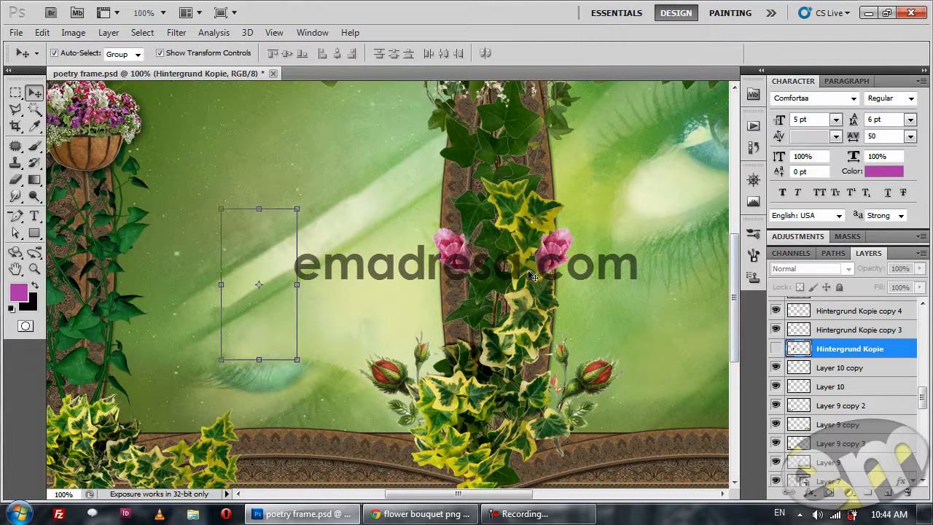
Switch the large tulip on Hintergrund Kopie on and off to compare it with the small copies on the central post.
left_click(775, 349)
left_click(774, 352)
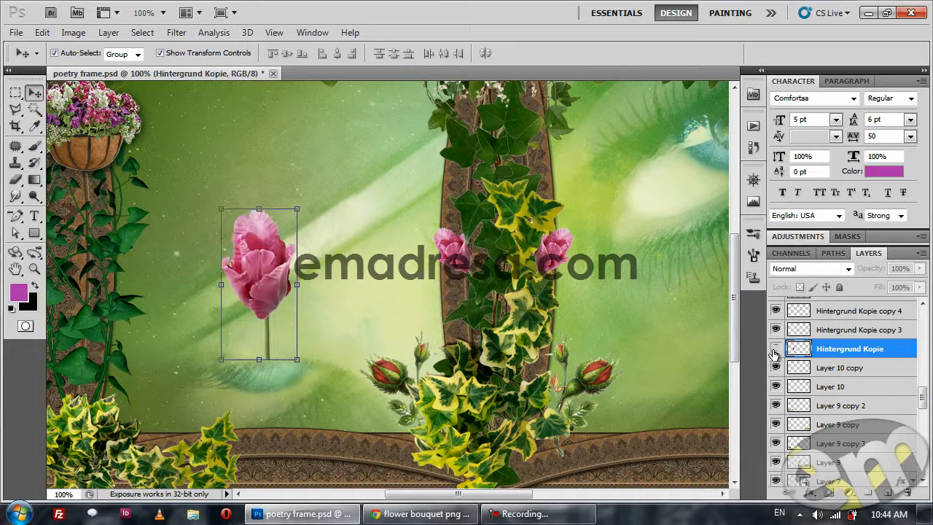
left_click(350, 249)
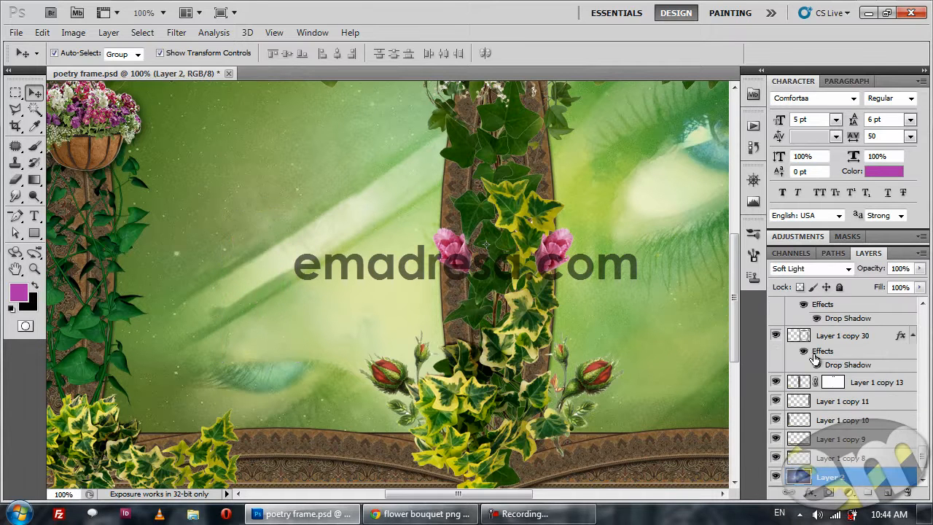
scroll(813, 361, "up", 3)
scroll(809, 375, "up", 8)
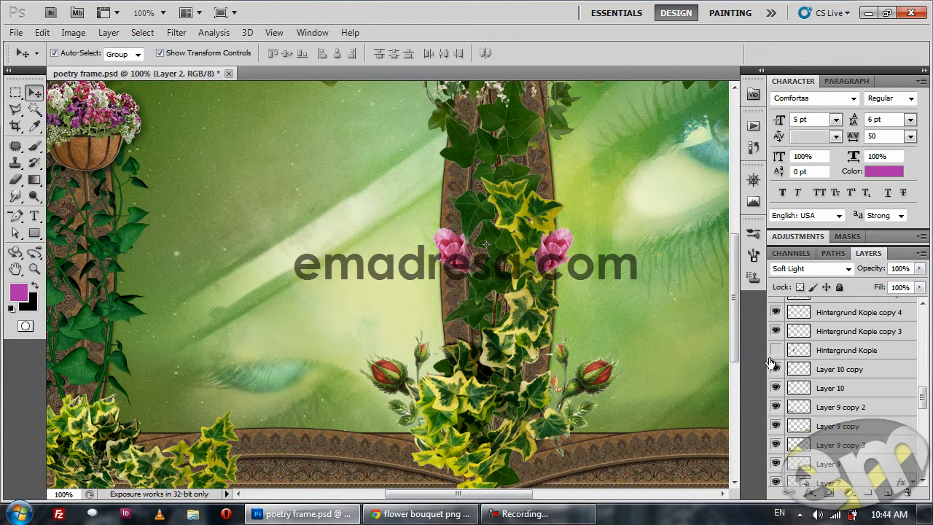
left_click(774, 351)
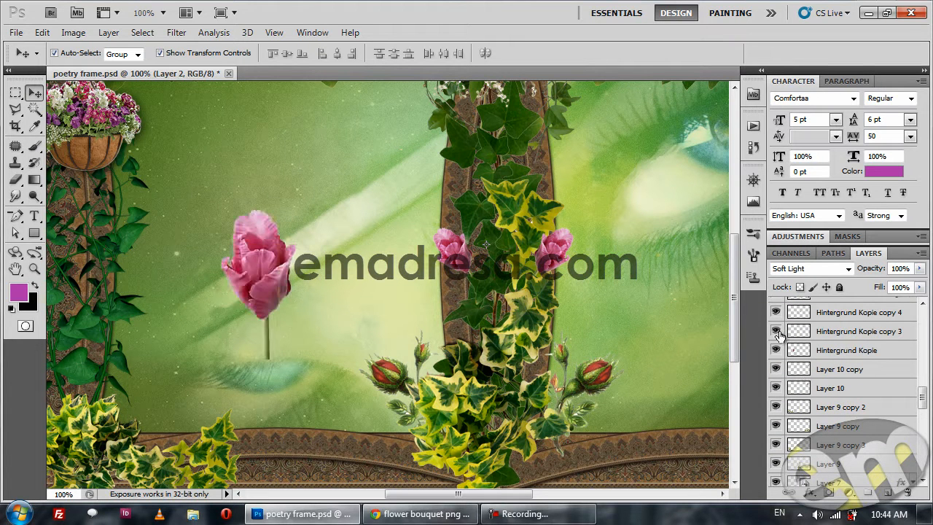
left_click(776, 350)
Show the white blossoms on Ebene 5 and Ebene 5 copy, the purple flower on Hintergrund Kopie, and the blue butterfly on Layer 11.
scroll(787, 361, "up", 2)
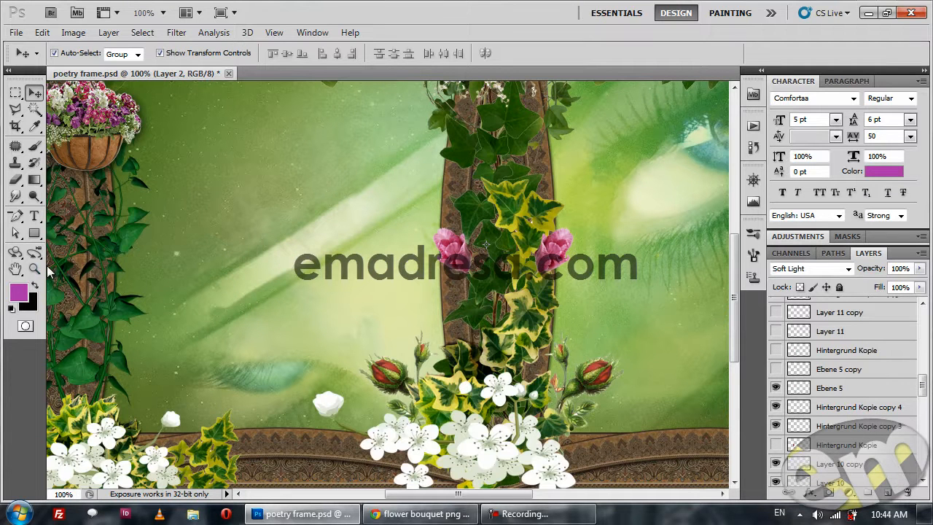
left_click(35, 268)
left_click(283, 331, "alt")
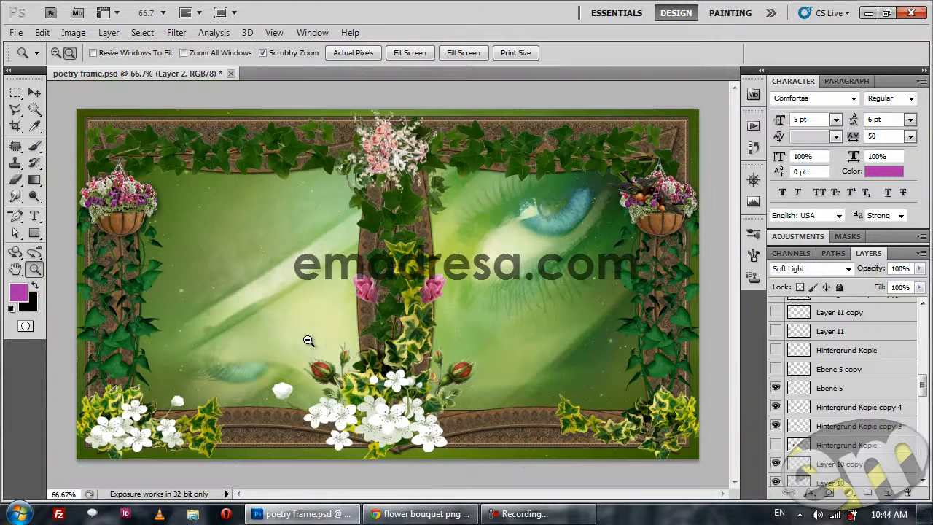
left_click(775, 369)
left_click(776, 355)
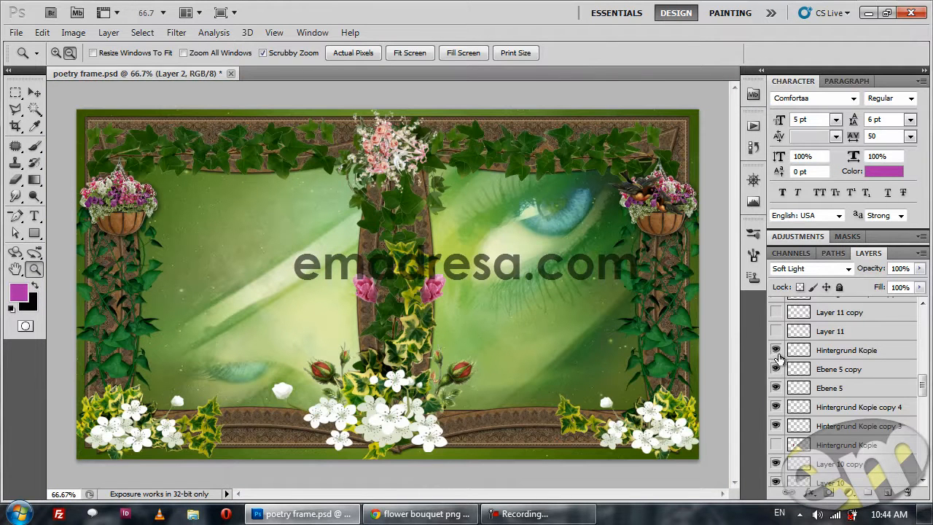
left_click(775, 331)
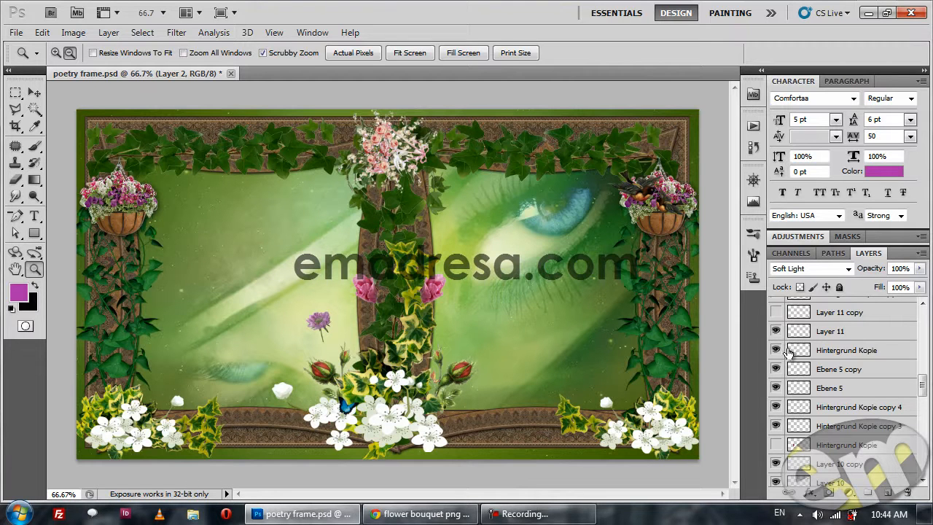
Show Layer 11 copy and the post's purple flowers on Hintergrund Kopie copy and copy 2, and hide the loose purple flower on Hintergrund Kopie.
scroll(774, 332, "up", 1)
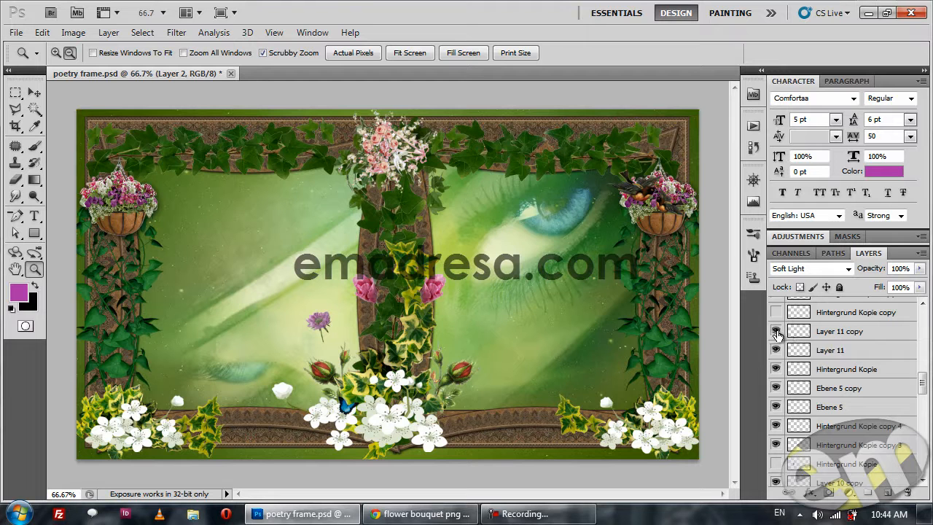
scroll(776, 333, "up", 1)
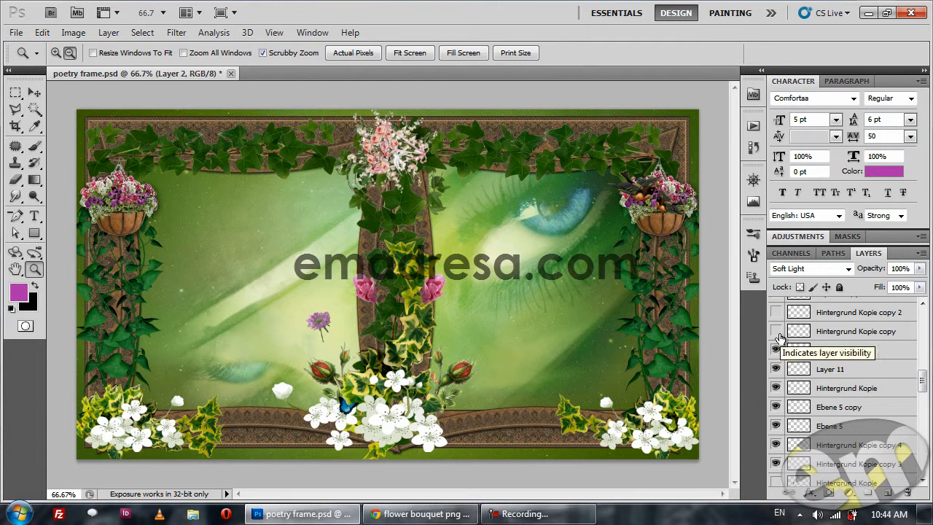
left_click(776, 332)
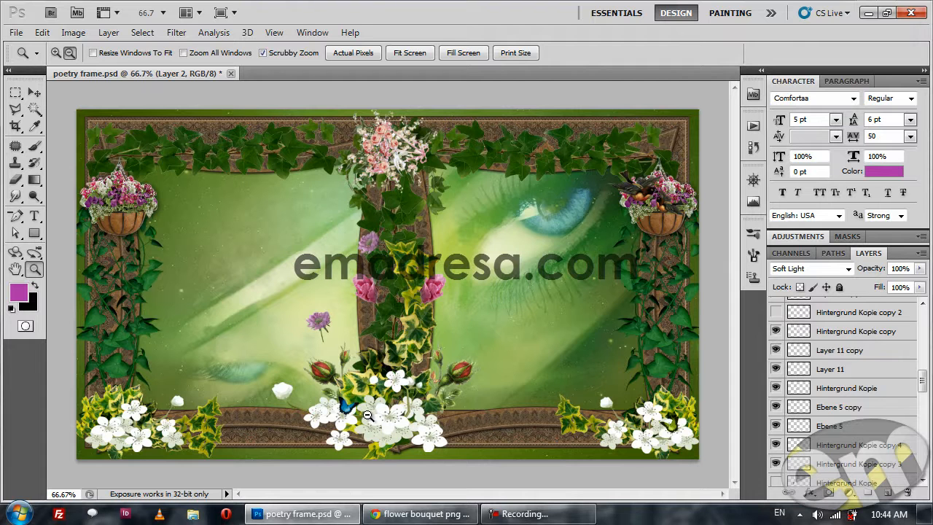
left_click(778, 350)
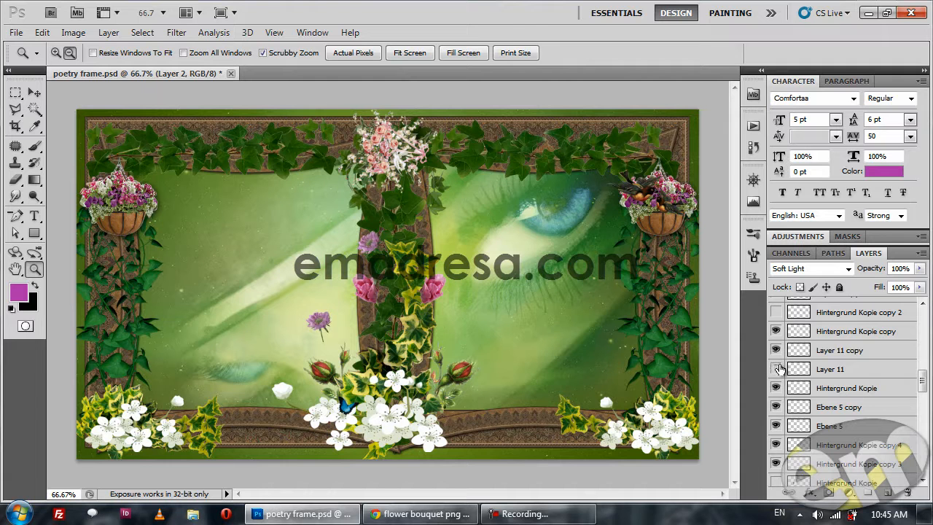
left_click(777, 368)
left_click(776, 331)
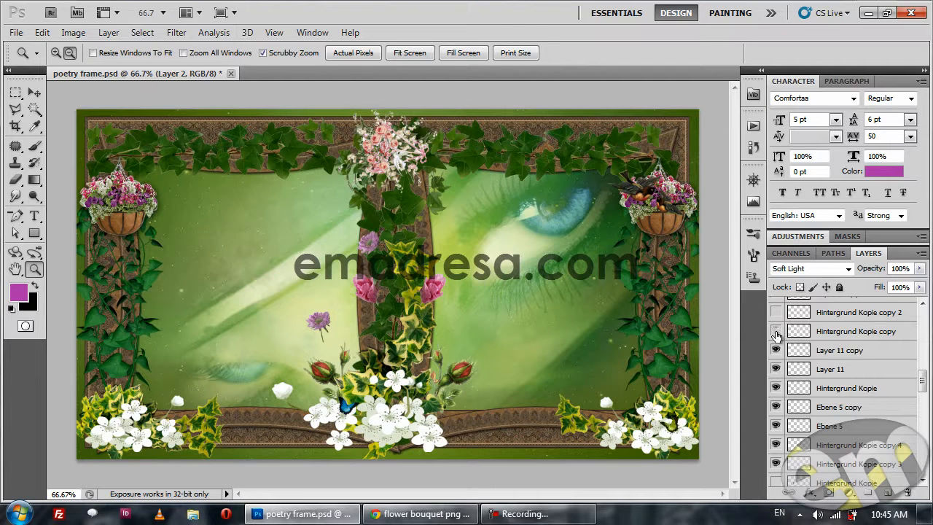
left_click(776, 351)
left_click(776, 388)
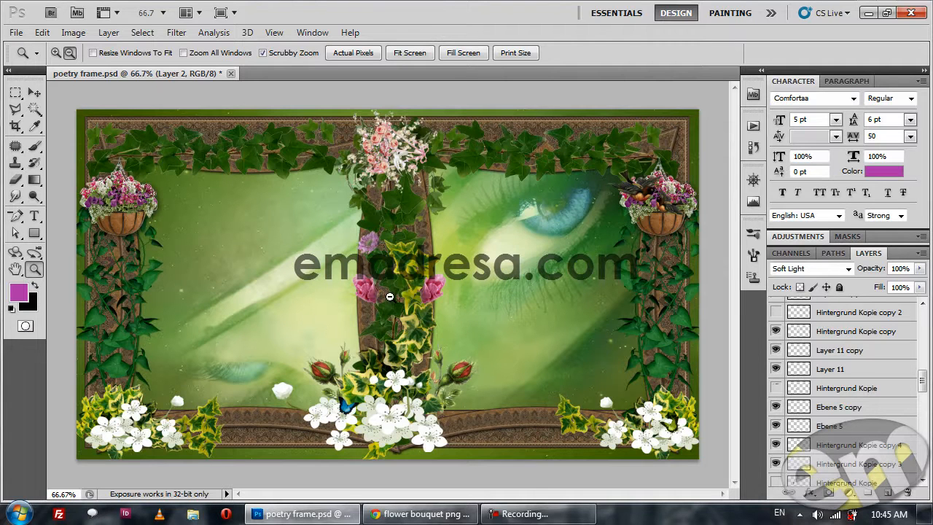
left_click(774, 313)
Show the lamp post on Layer 9 copy and its white light glow on Layer 12.
scroll(833, 373, "up", 2)
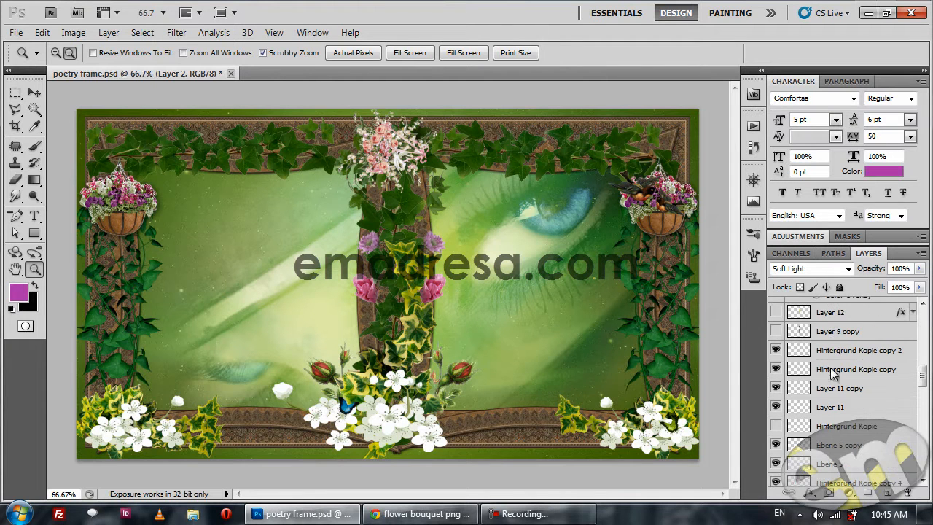
left_click(775, 332)
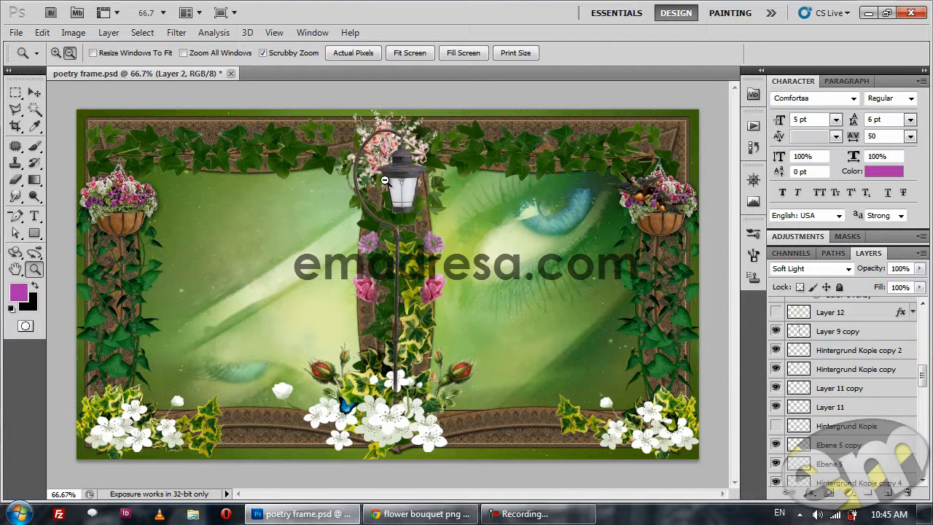
scroll(853, 414, "up", 1)
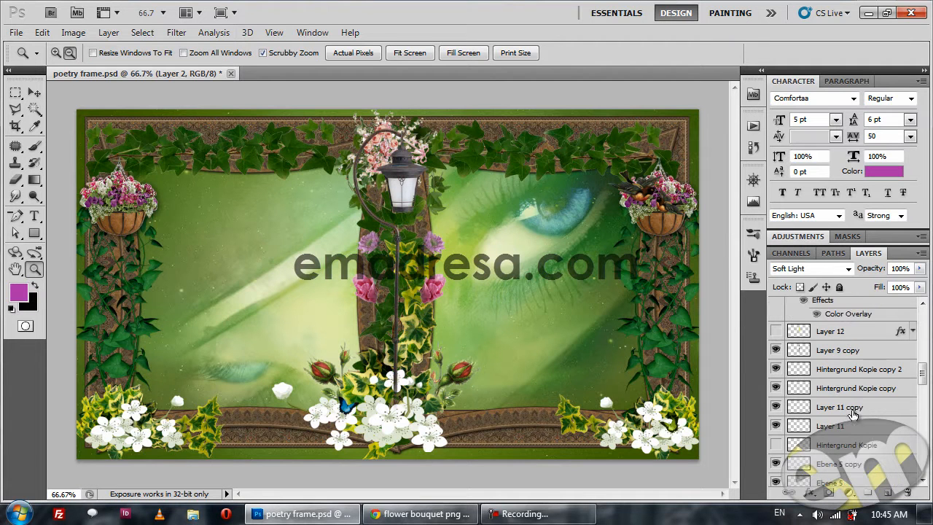
left_click(776, 333)
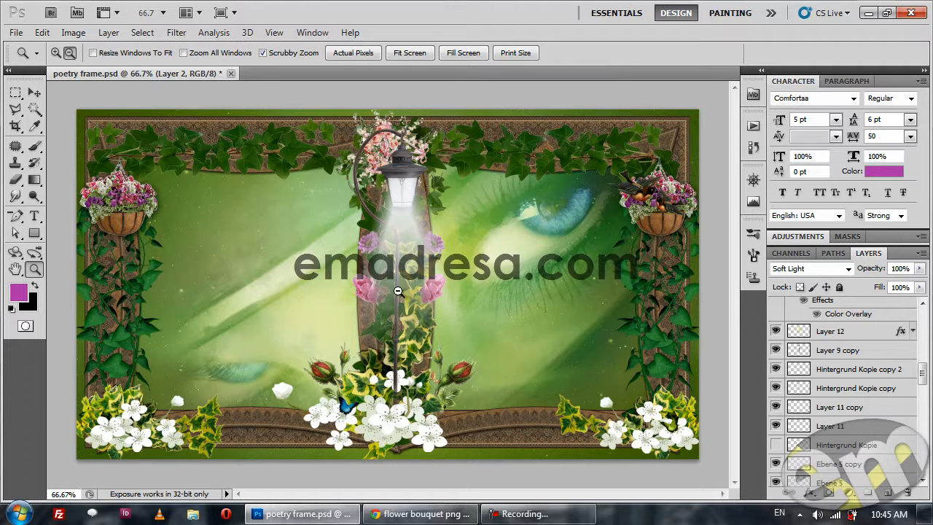
Hide the lamp glow on Layer 12 and add a new empty layer directly above it.
left_click(775, 331)
left_click(863, 332)
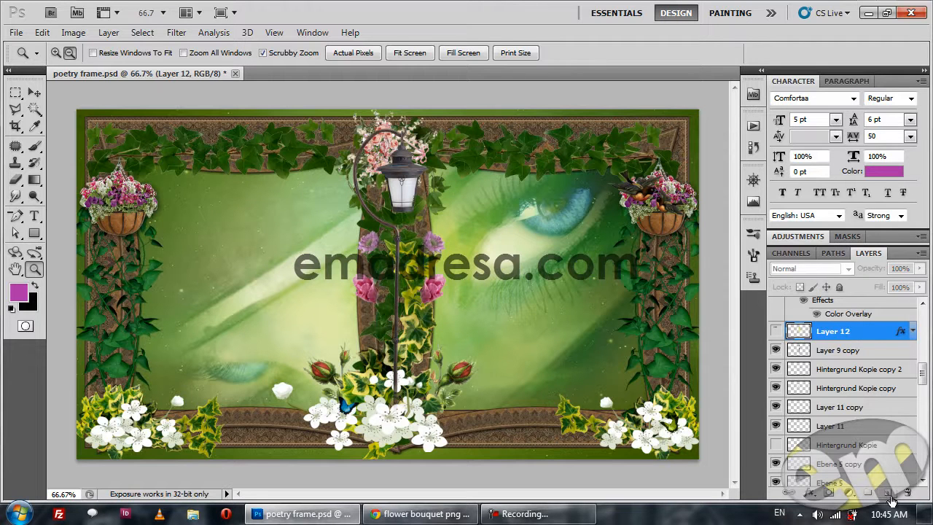
left_click(886, 494)
Set the foreground color to white (#ffffff).
left_click(24, 291)
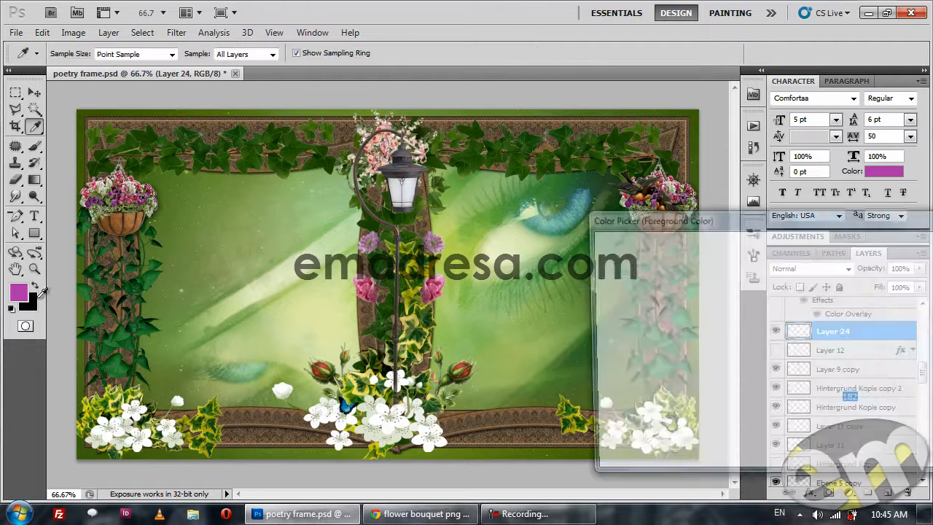
left_click_drag(659, 349, 561, 227)
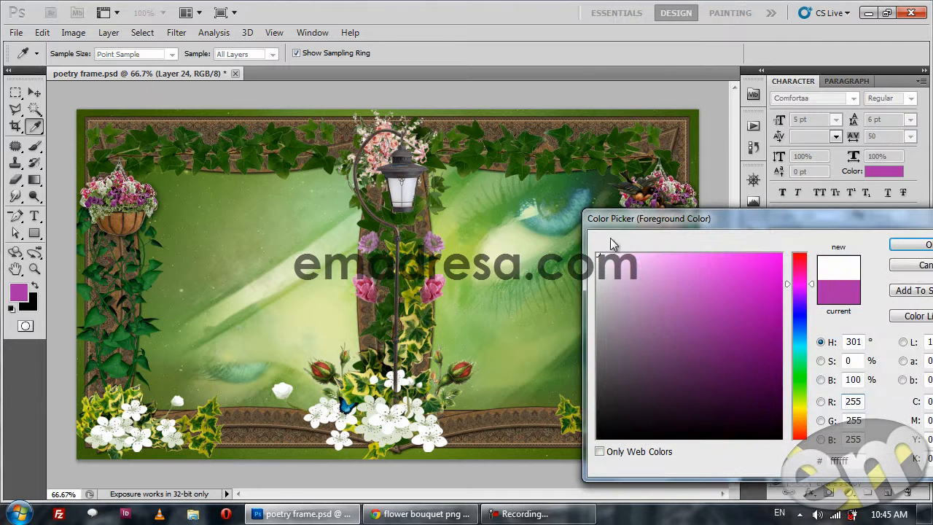
left_click(922, 244)
key("z")
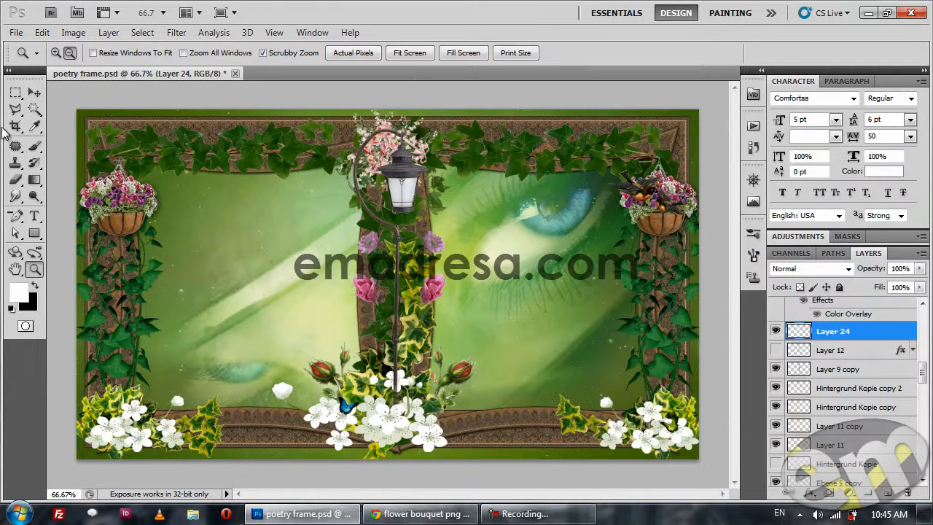
Draw a freehand lasso selection of a light beam spreading down from the lamp, fill it with white on Layer 24 and deselect.
left_click(15, 109)
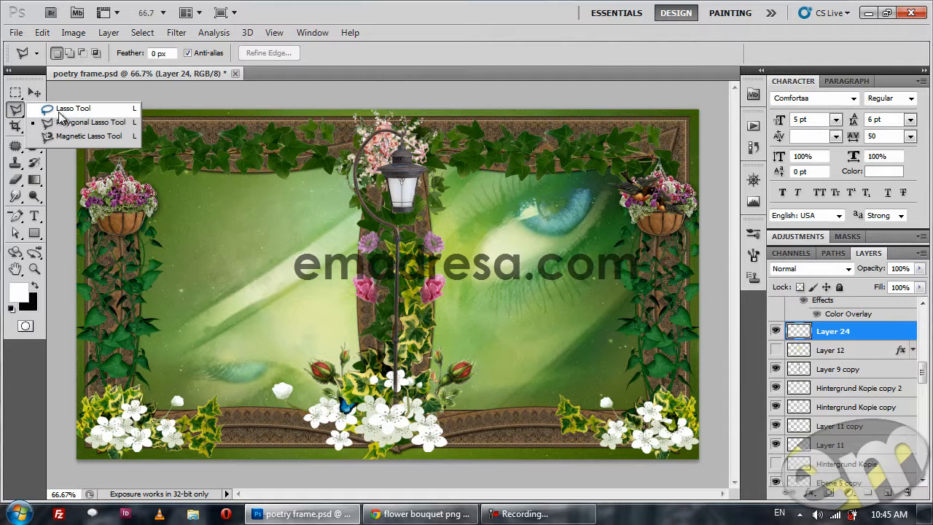
left_click(59, 111)
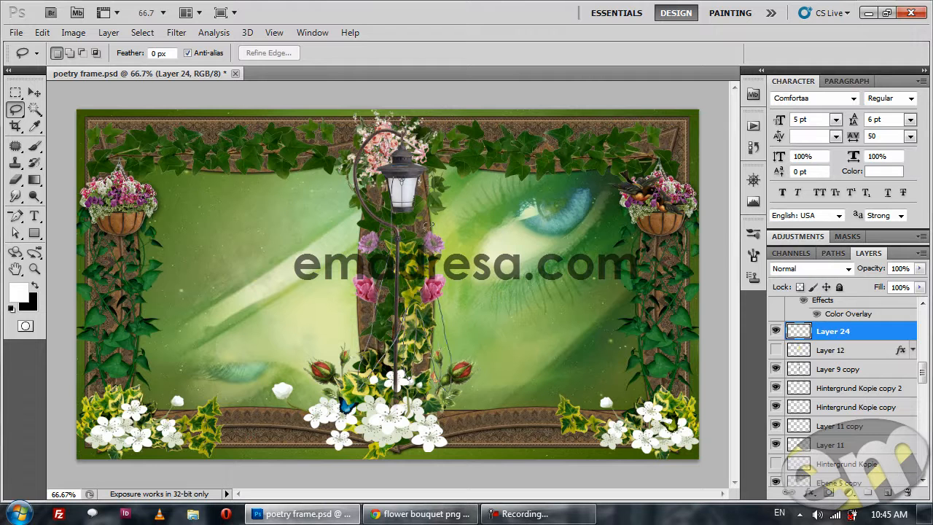
left_click_drag(399, 175, 398, 177)
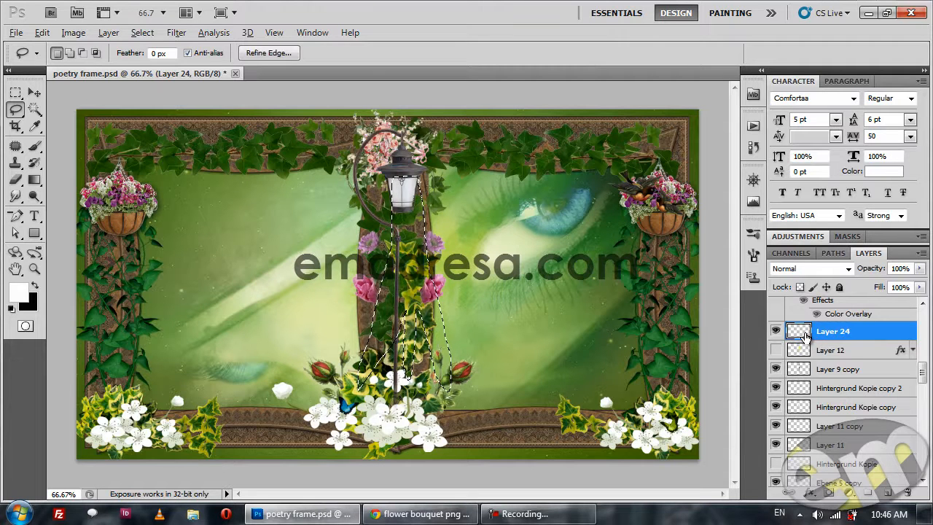
key("alt+BackSpace")
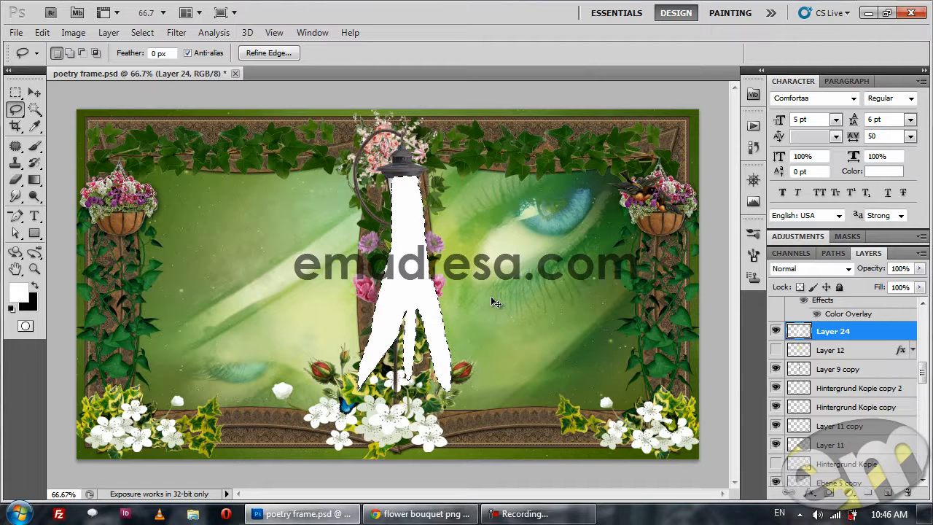
key("ctrl+d")
Scale the white beam shape on Layer 24 to about 74% and move it back beneath the lamp head.
key("v")
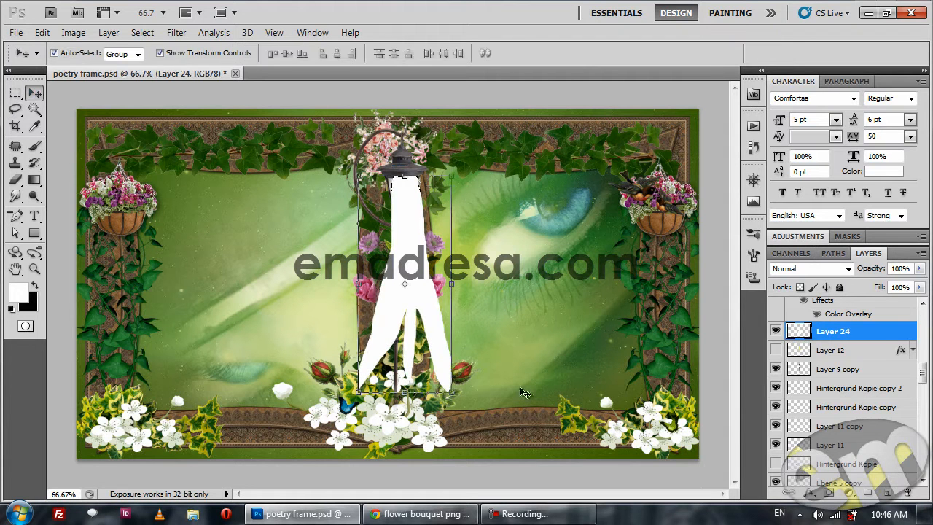
left_click_drag(457, 394, 438, 335)
key("Return")
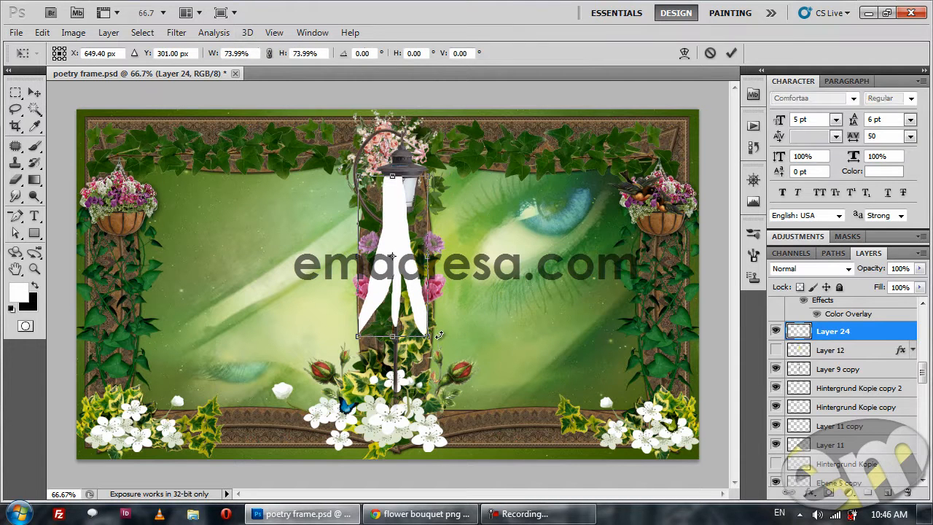
left_click_drag(394, 219, 611, 513)
Select a wide rectangular area around the beam and apply a Zoom Radial Blur, amount 100, Good quality, with its center at the top.
left_click(16, 93)
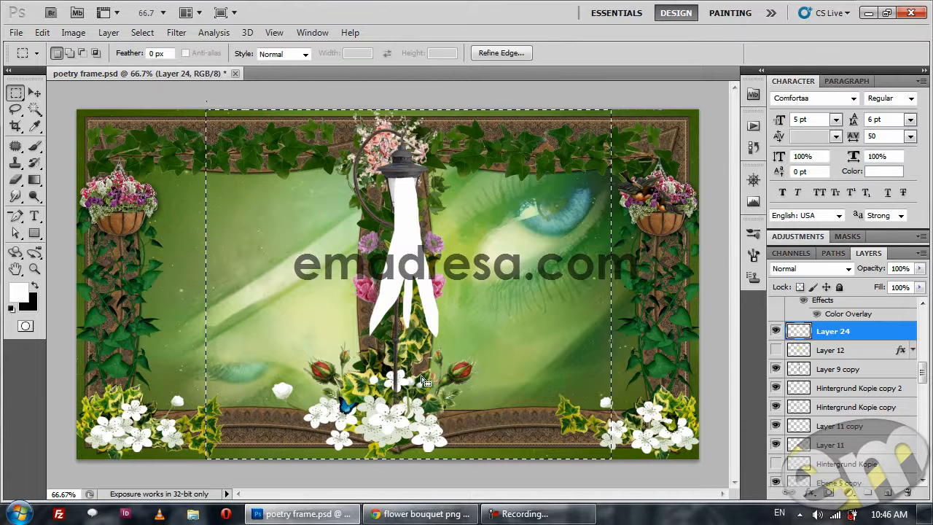
left_click(178, 32)
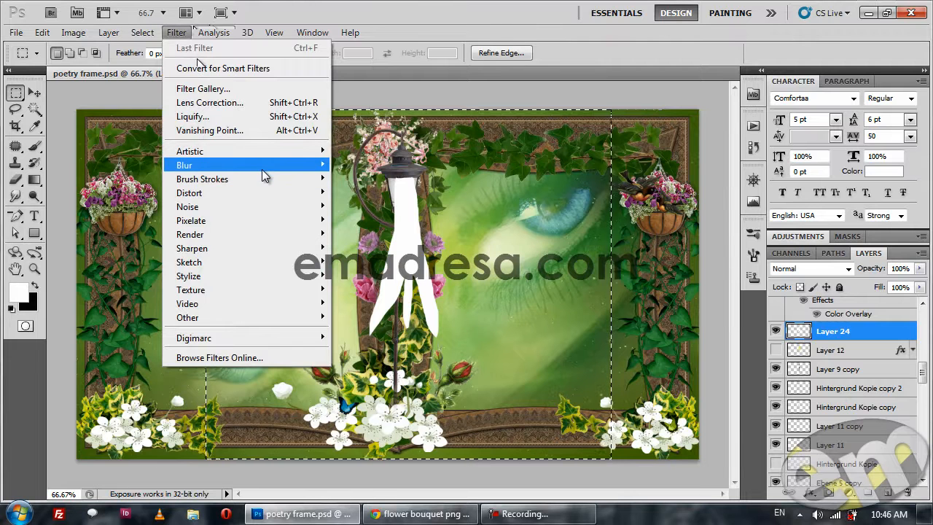
mouse_move(261, 167)
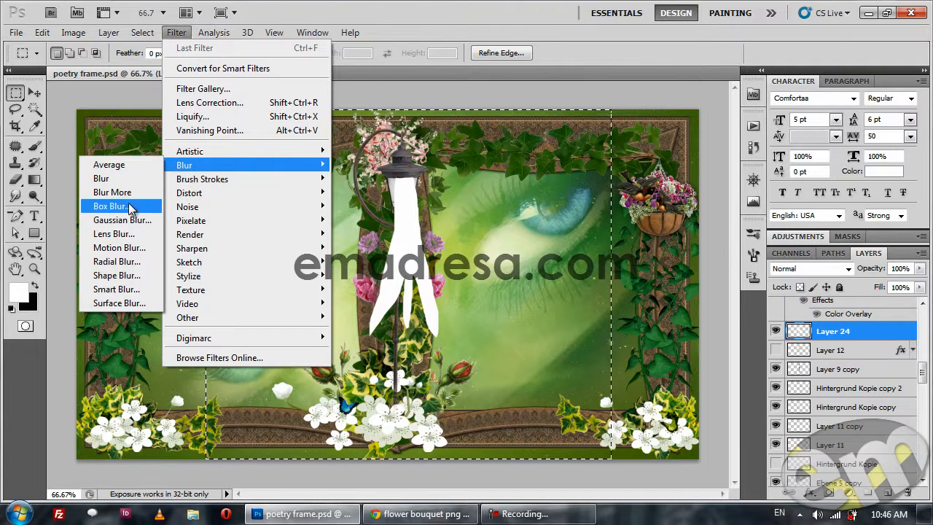
left_click(135, 262)
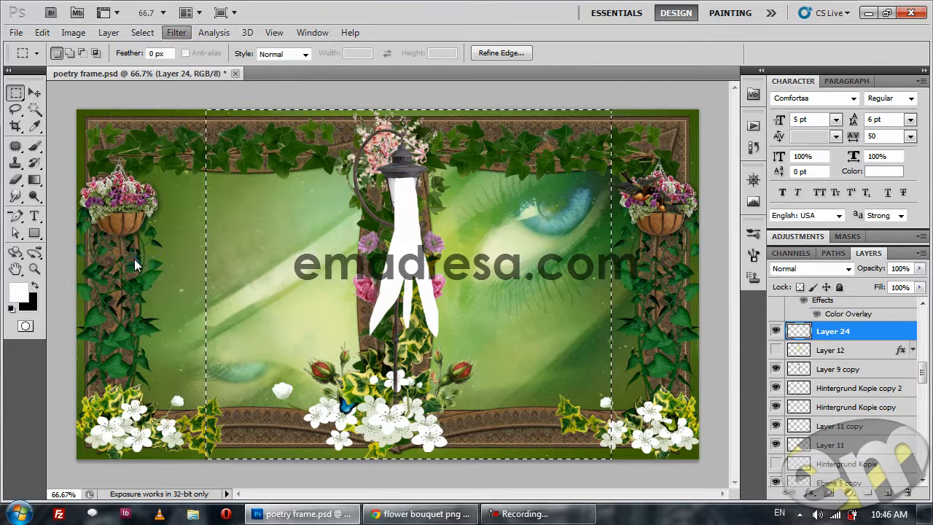
left_click_drag(480, 161, 558, 163)
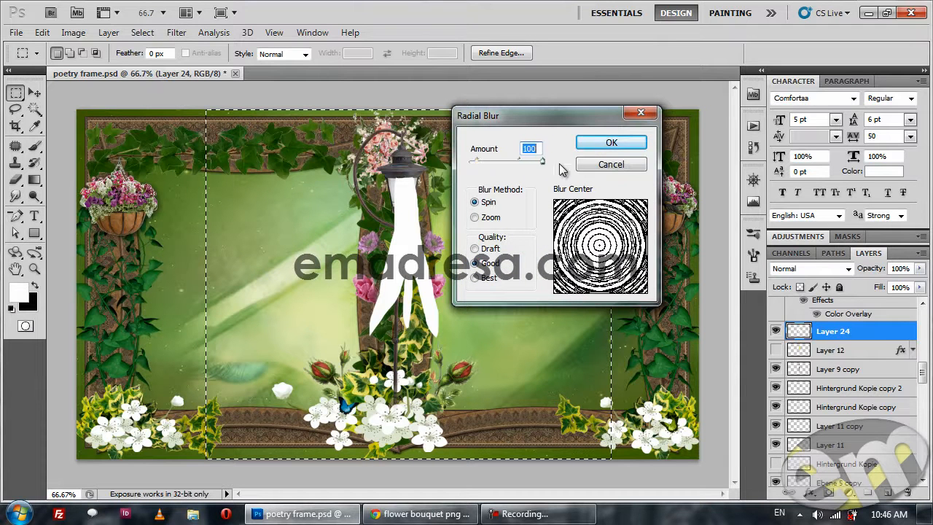
left_click(474, 218)
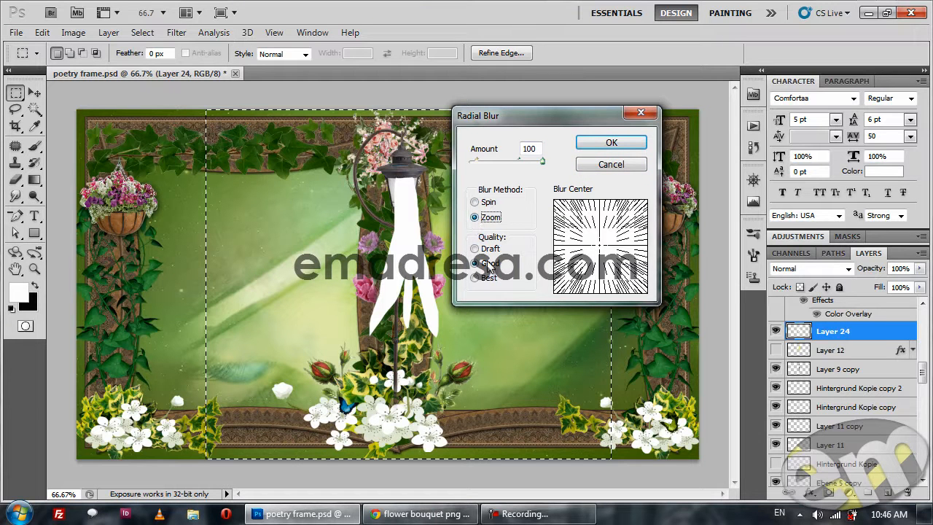
left_click_drag(564, 120, 645, 121)
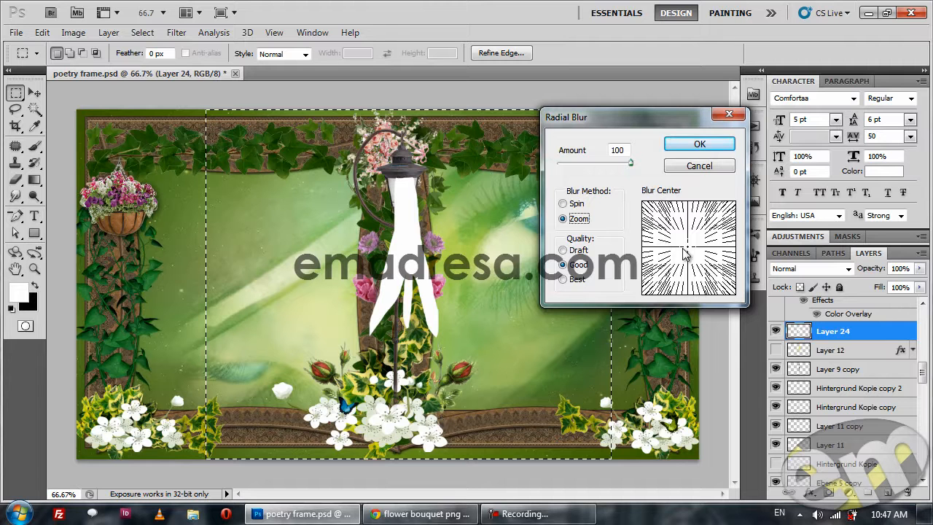
left_click_drag(691, 253, 690, 210)
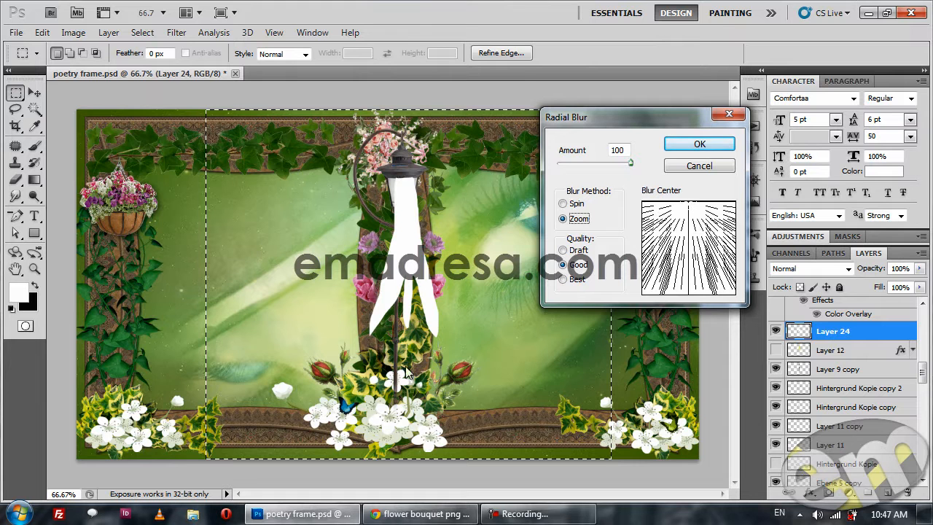
left_click(695, 144)
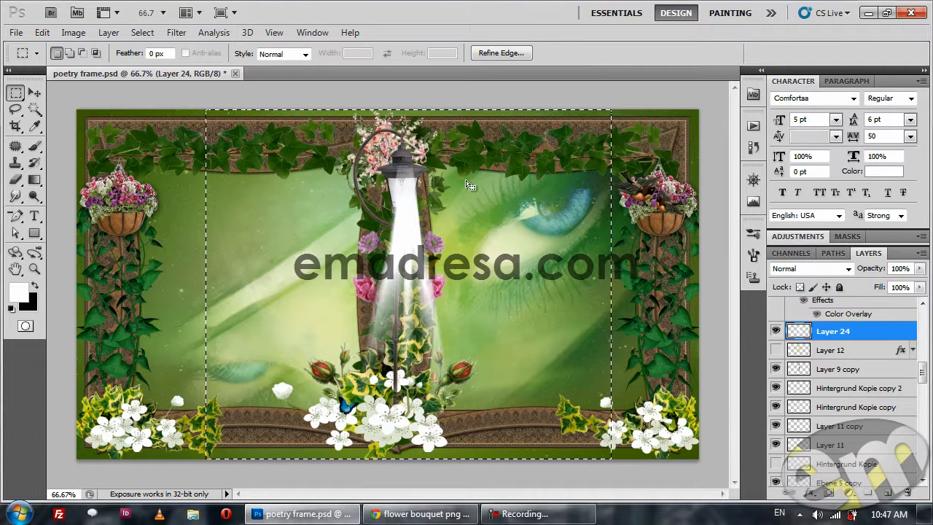
Apply the same Radial Blur to the beam once more and deselect.
left_click(175, 32)
left_click(207, 48)
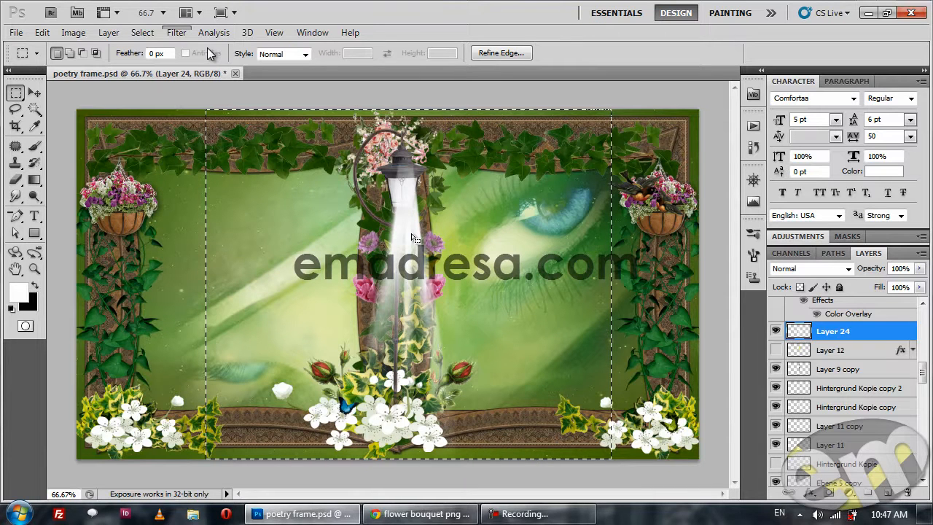
key("ctrl+d")
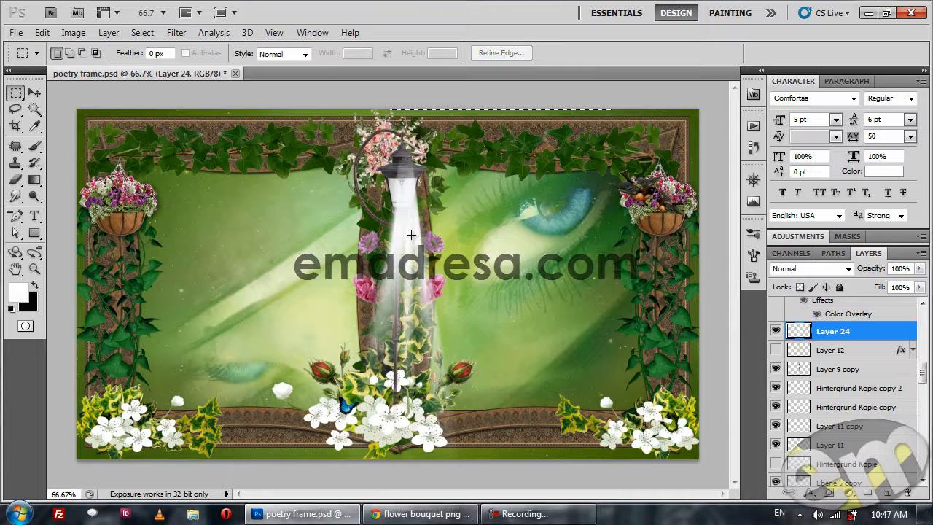
Widen the blurred beam to about 140% and shift it slightly down so it starts inside the lamp glass.
key("v")
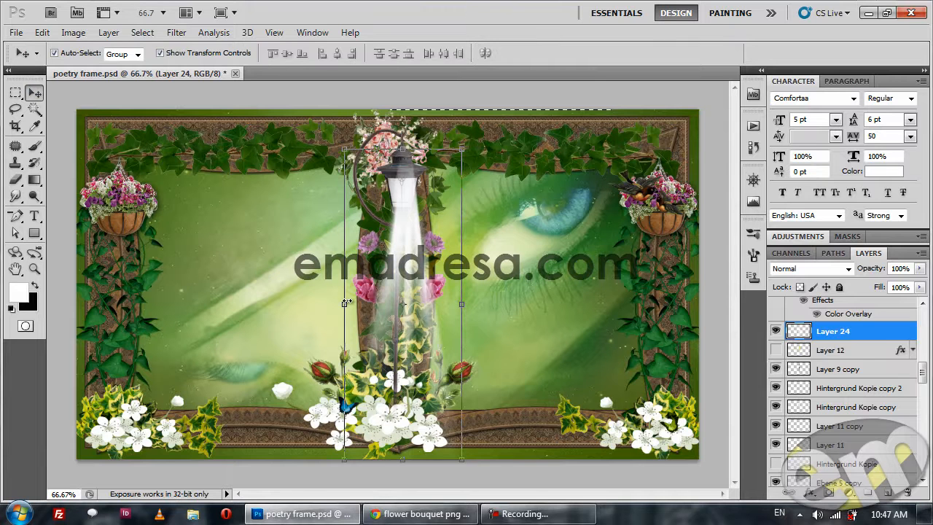
left_click_drag(345, 304, 330, 303)
left_click_drag(409, 210, 412, 224)
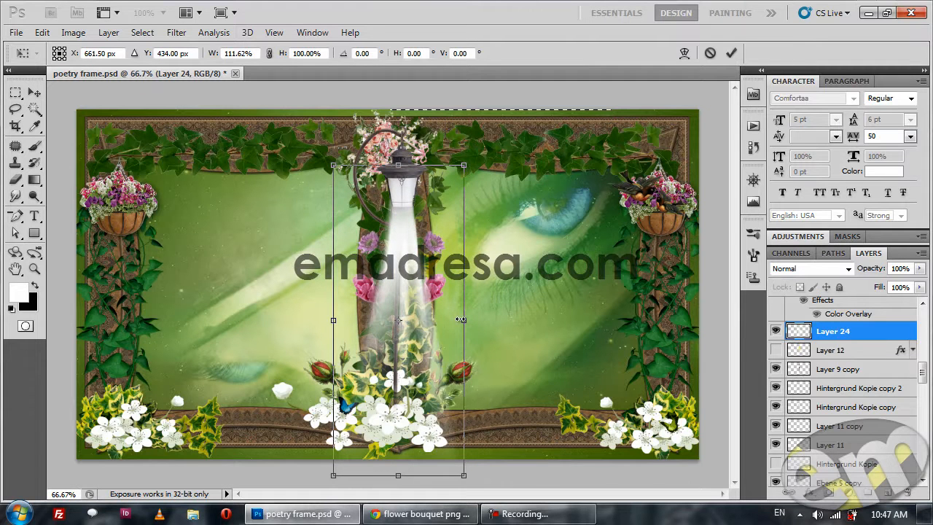
left_click_drag(462, 319, 478, 320)
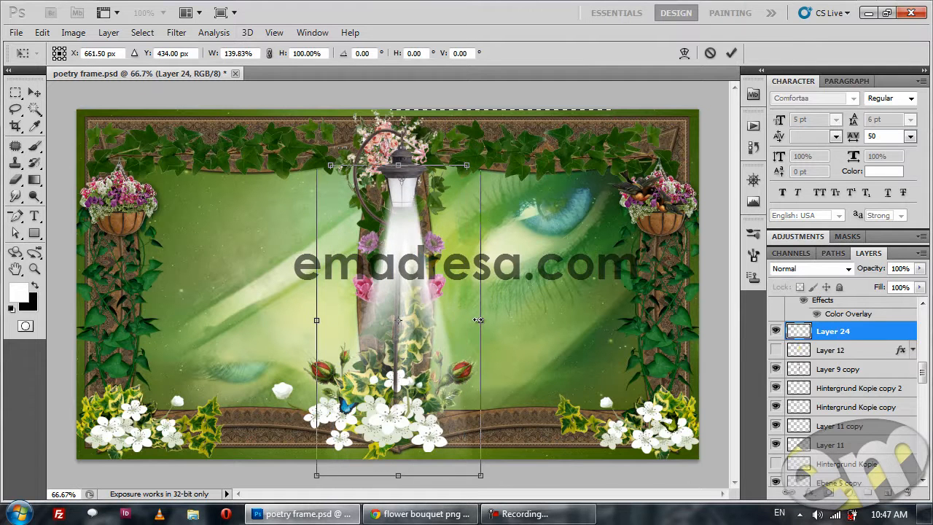
key("Return")
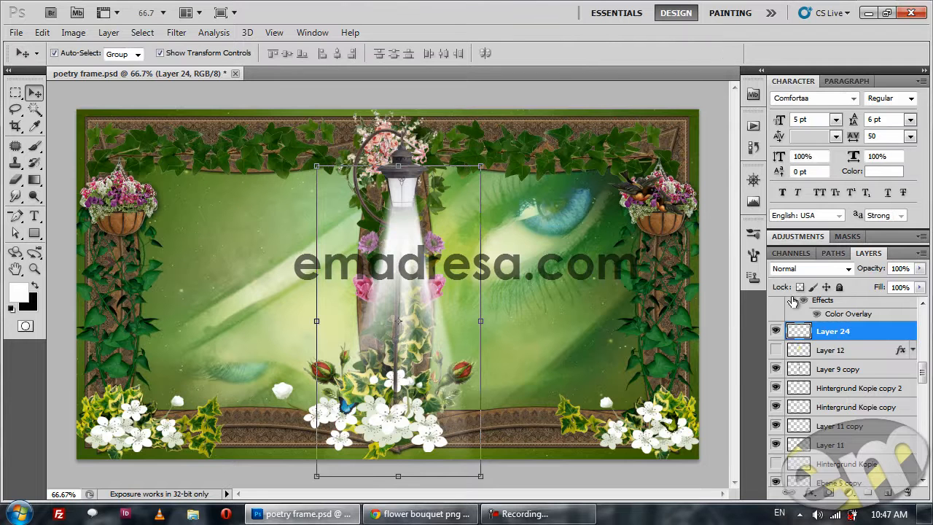
Reselect the light beam on Layer 24 and reduce its opacity to 91%.
left_click(727, 333)
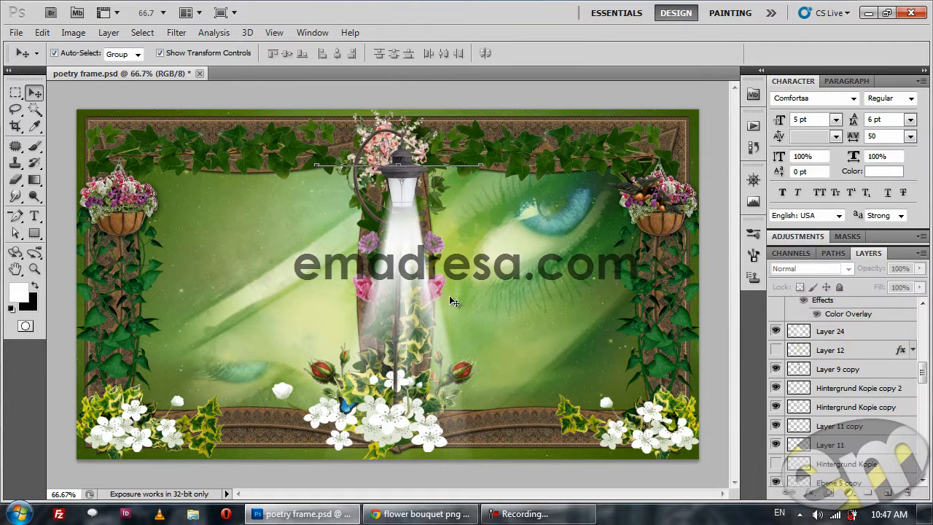
left_click(411, 242)
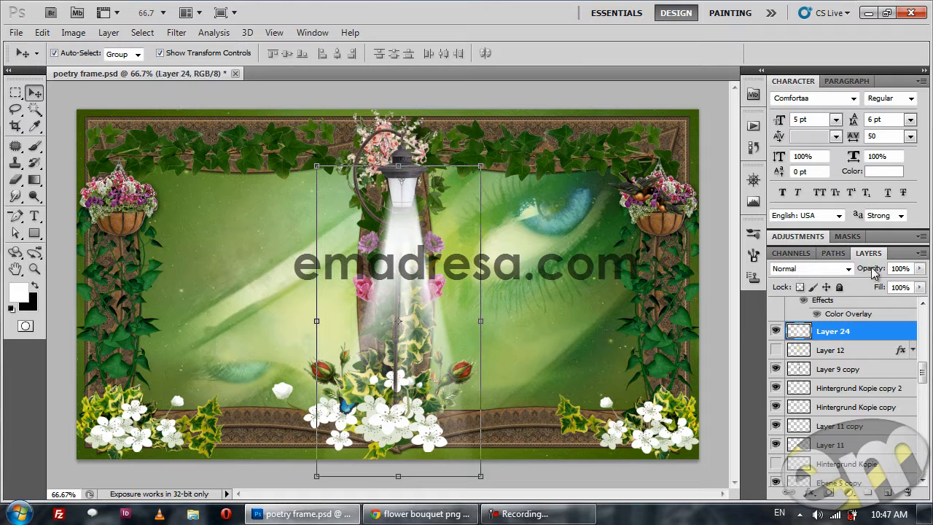
left_click_drag(871, 268, 867, 270)
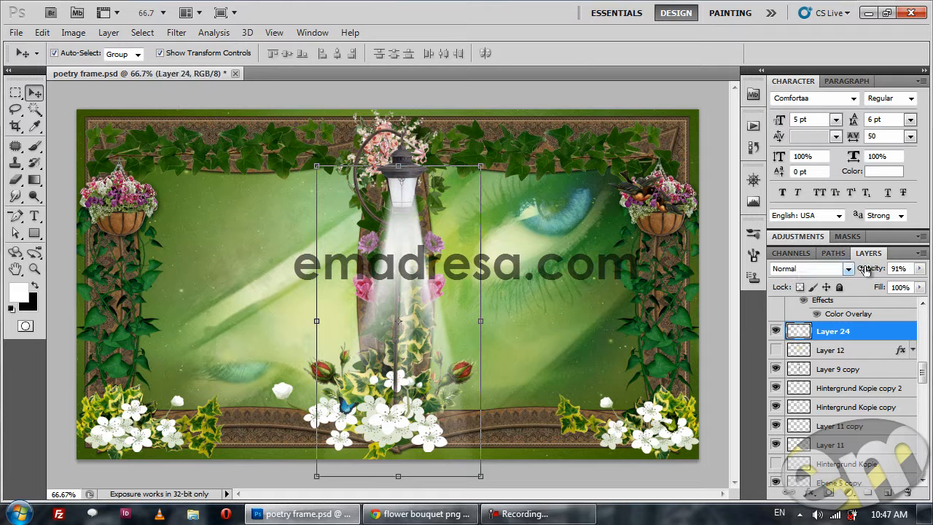
Check the blend mode and look of the original glow on Layer 12 by briefly showing it, and return to Layer 24.
left_click(871, 353)
left_click(775, 351)
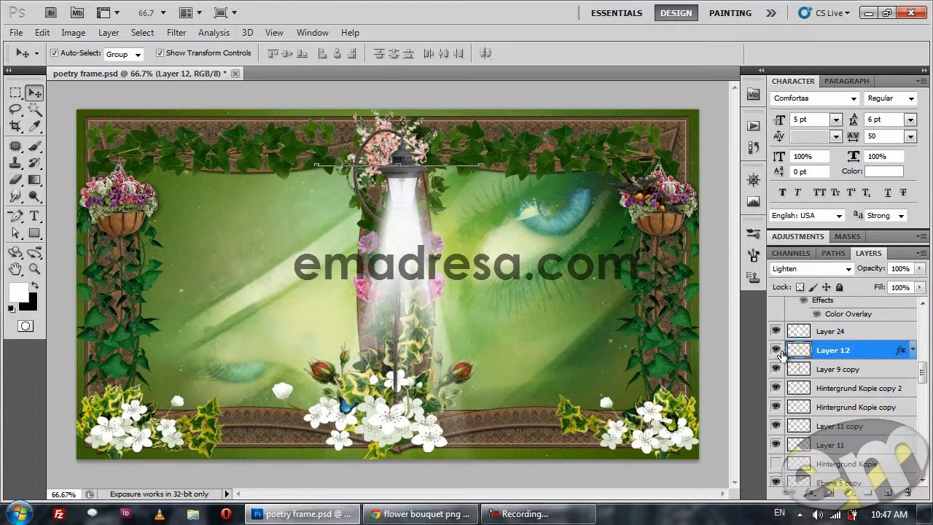
left_click(775, 351)
left_click(824, 334)
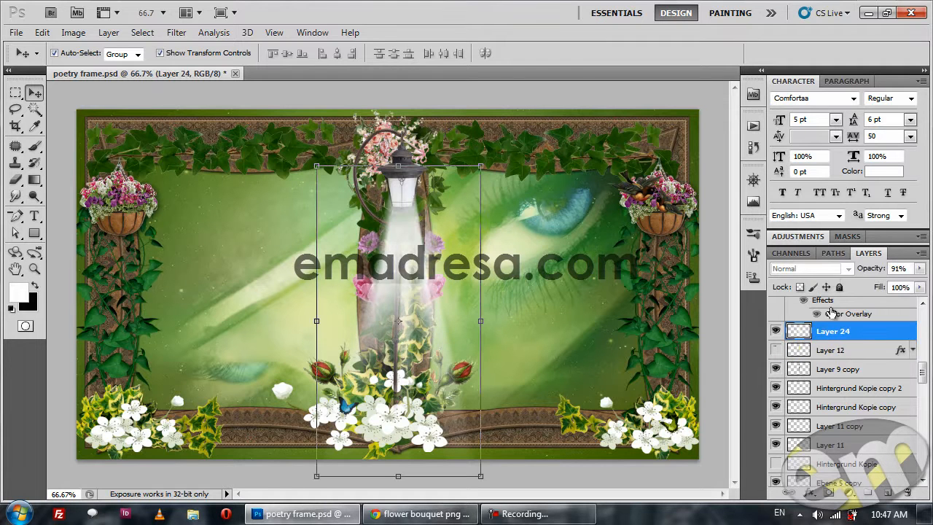
Set Layer 24's blend mode to Lighten and its opacity to 77%, and deselect the layer.
left_click(835, 269)
left_click(815, 119)
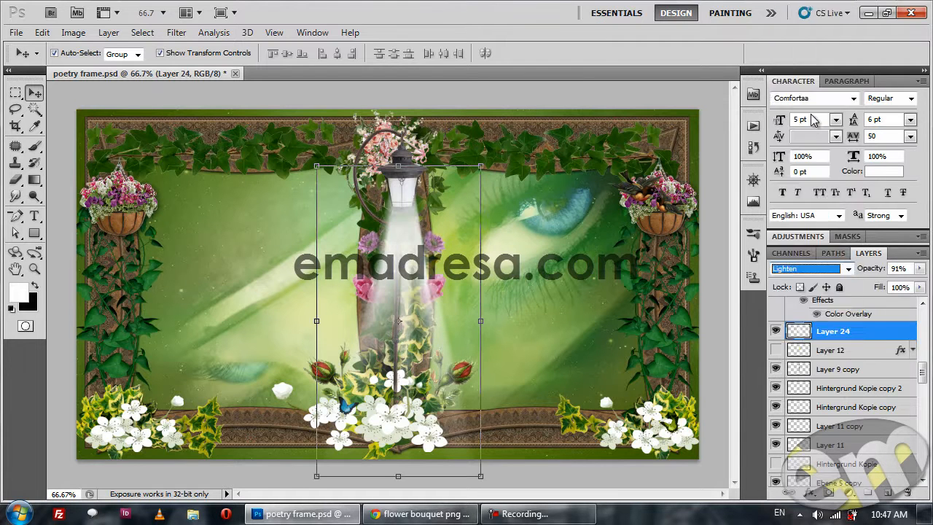
left_click_drag(872, 269, 861, 269)
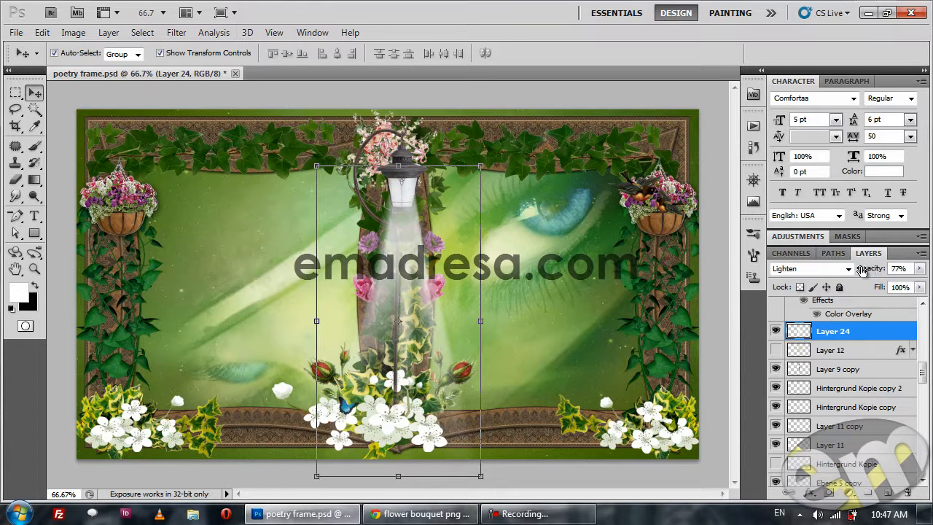
left_click(722, 315)
Show the lamp glass highlight on Layer 13 and toggle it to compare its effect with the Layer 24 beam hidden.
scroll(828, 332, "up", 1)
scroll(829, 332, "up", 1)
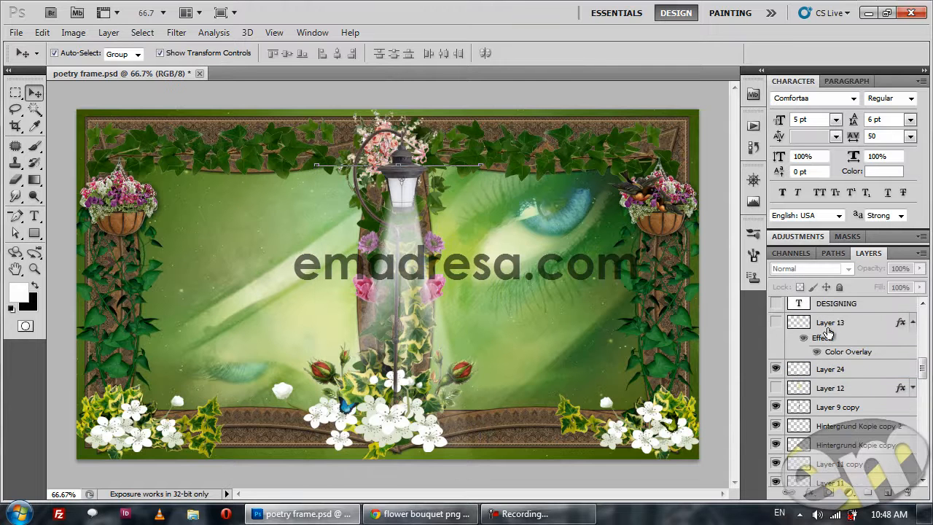
left_click(776, 322)
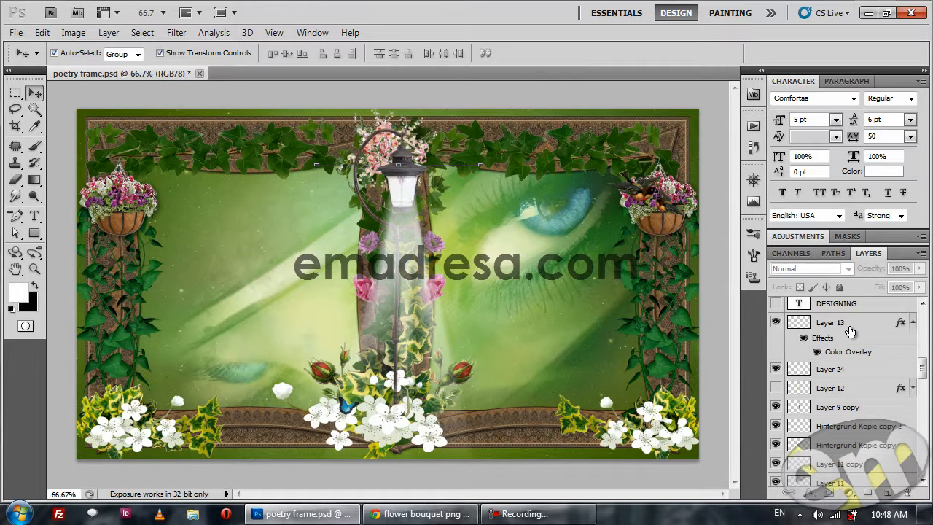
left_click(775, 369)
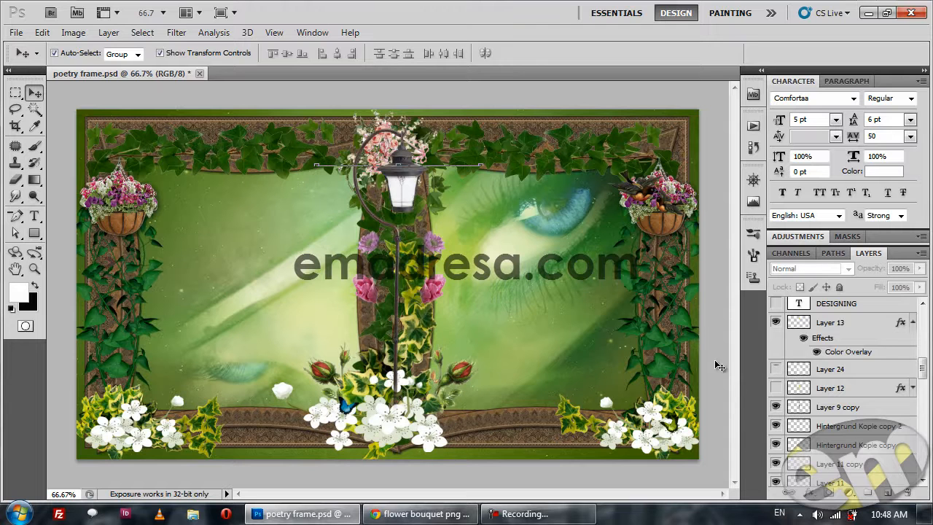
left_click(775, 322)
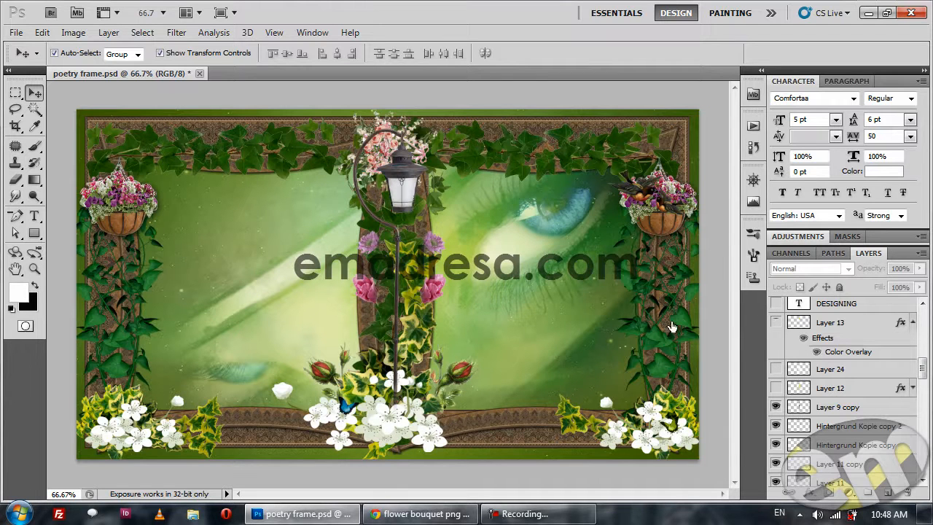
left_click(774, 325)
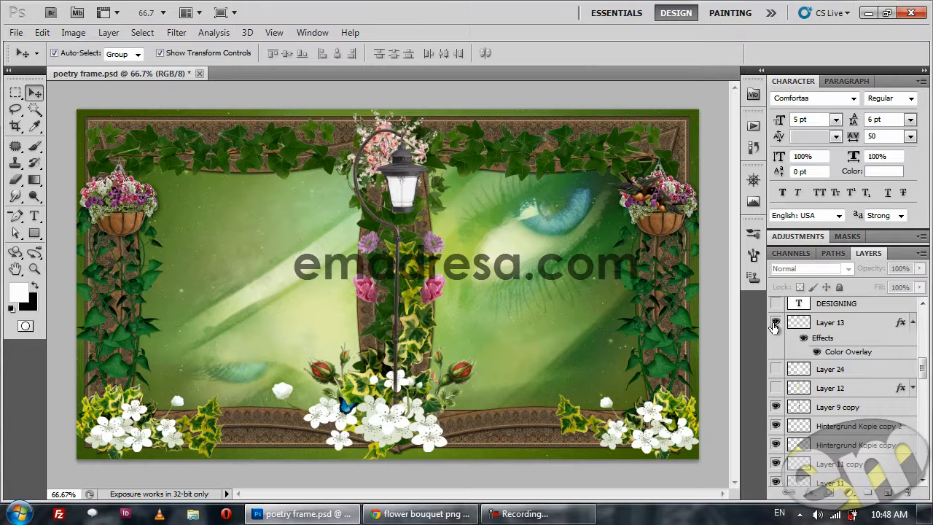
Select the lamp glass highlight on Layer 13 and show the light beam on Layer 24 again.
left_click(403, 180)
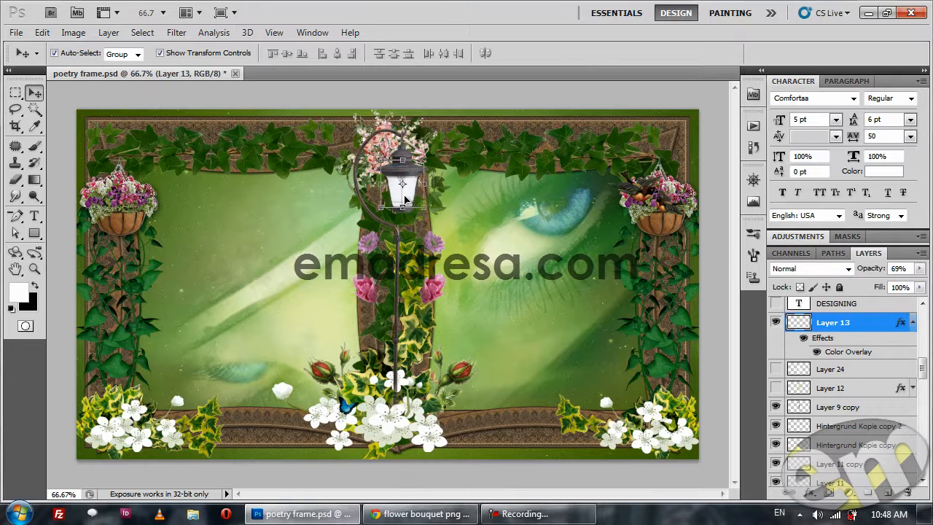
mouse_move(410, 199)
left_mouse_down()
mouse_move(527, 203)
mouse_move(406, 193)
left_mouse_up()
left_click(775, 370)
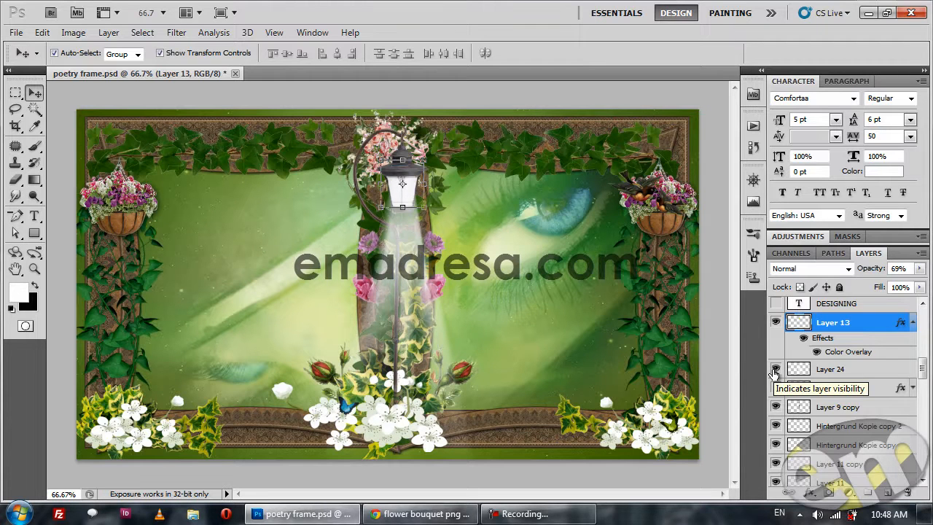
Hide the Layer 24 beam, show the lamp glass highlight on Layer 13 and the original glow on Layer 12, and deselect the layer.
left_click(774, 370)
left_click(776, 325)
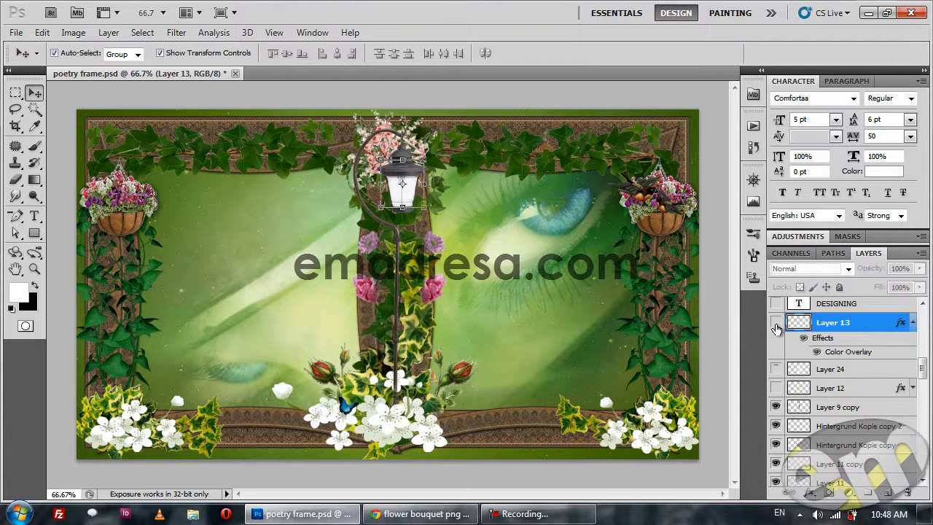
scroll(780, 350, "up", 3)
scroll(786, 397, "down", 1)
left_click(777, 397)
left_click(775, 444)
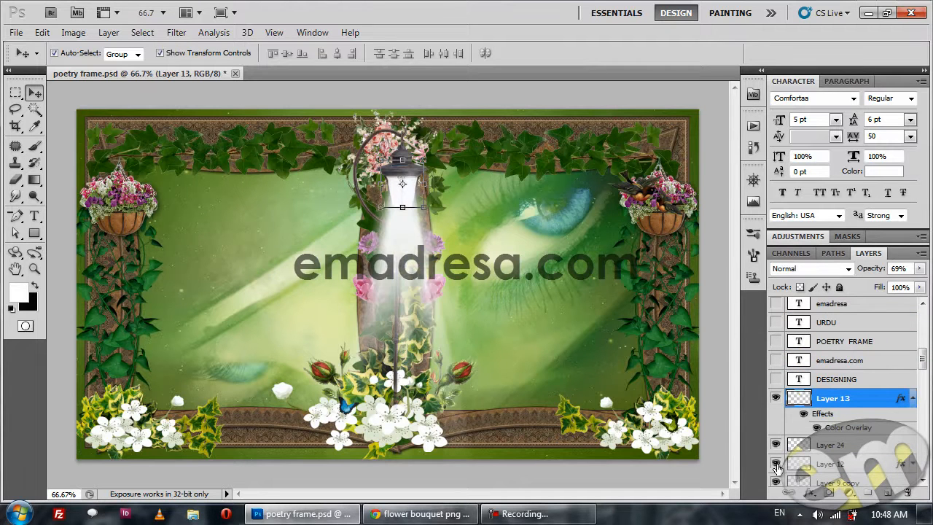
left_click(717, 309)
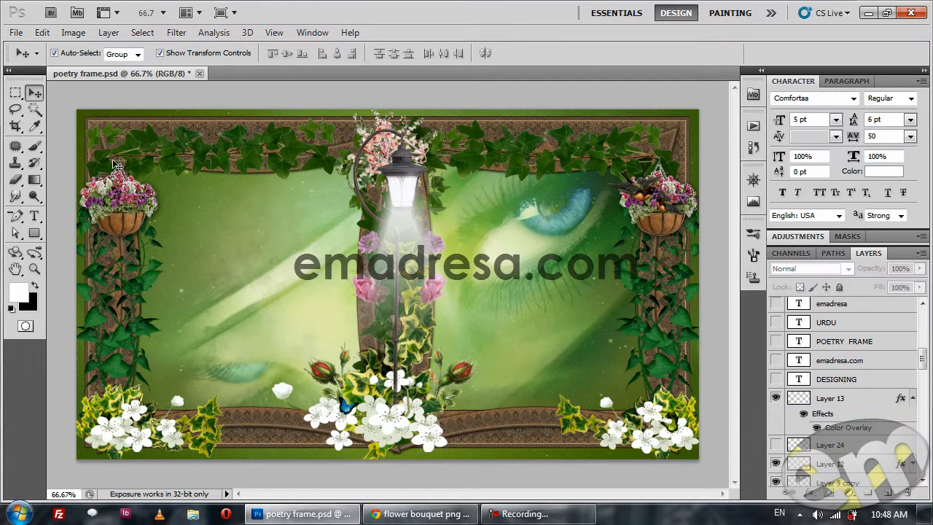
Show the flower decoration layers: Layer 22 copy, Layer 22, Layer 20, Layer 19, Layer 18, Layer 17, Layer 15 copy 4 and Layer 15 copy 3.
scroll(791, 386, "up", 10)
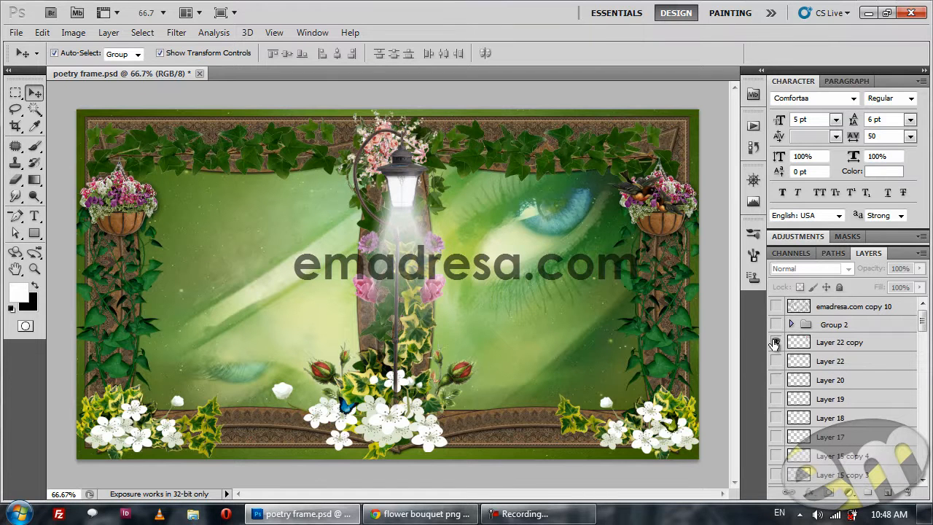
left_click(774, 342)
left_click(774, 361)
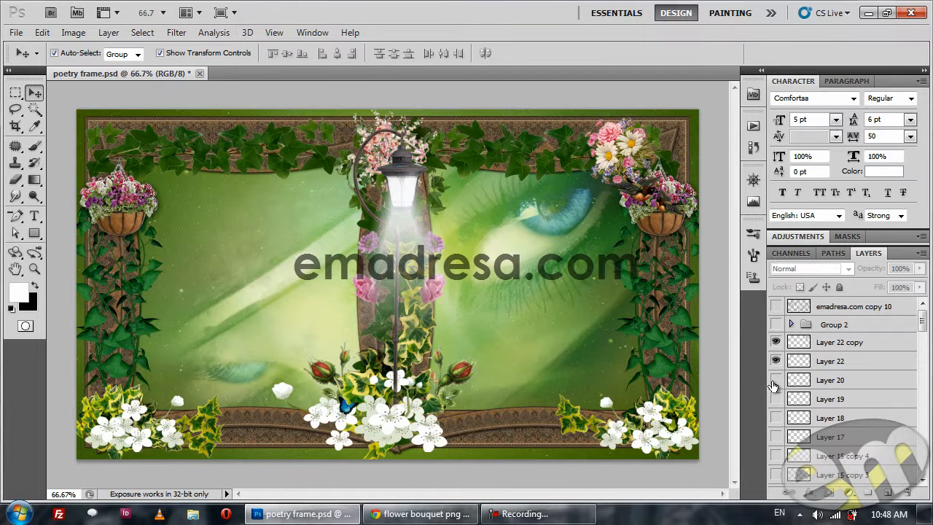
left_click(774, 380)
left_click(775, 405)
left_click(775, 417)
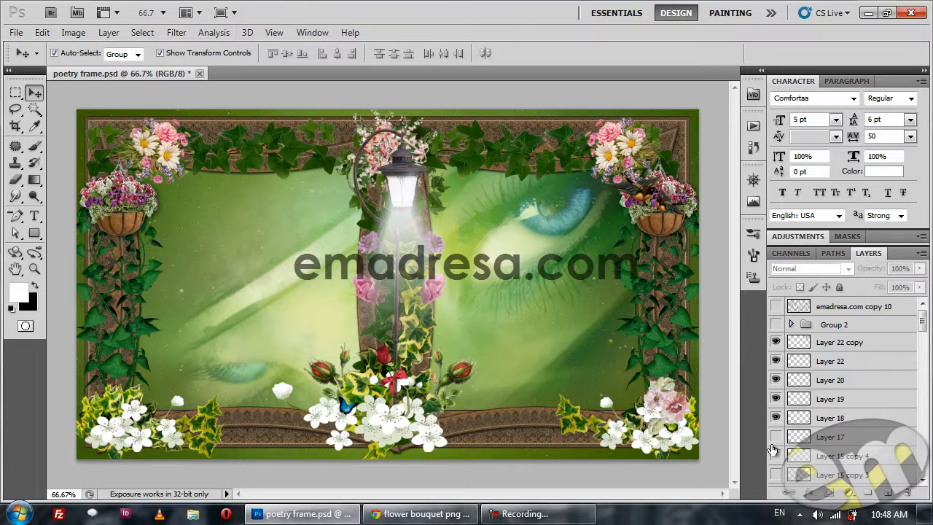
left_click(776, 435)
left_click(775, 454)
left_click(775, 473)
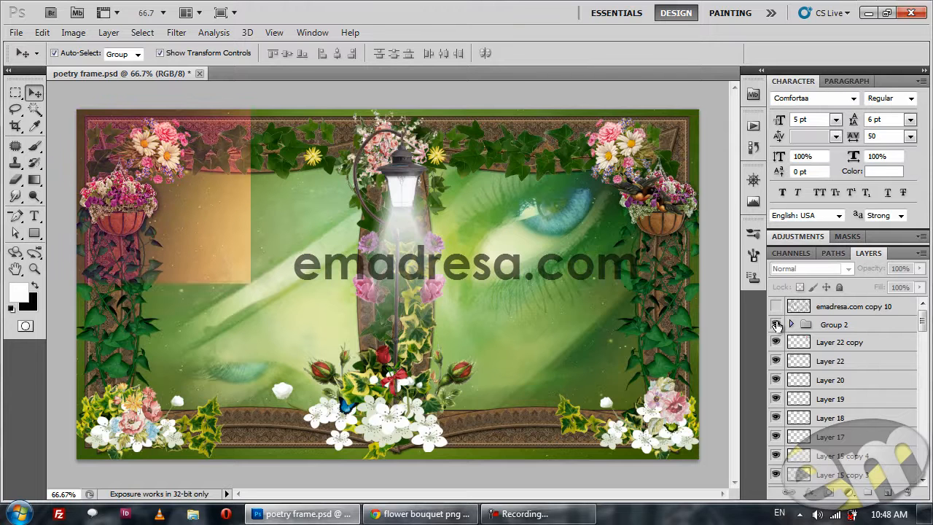
Show the colour adjustment group Group 2, and briefly expand it to view the layers inside.
left_click(776, 324)
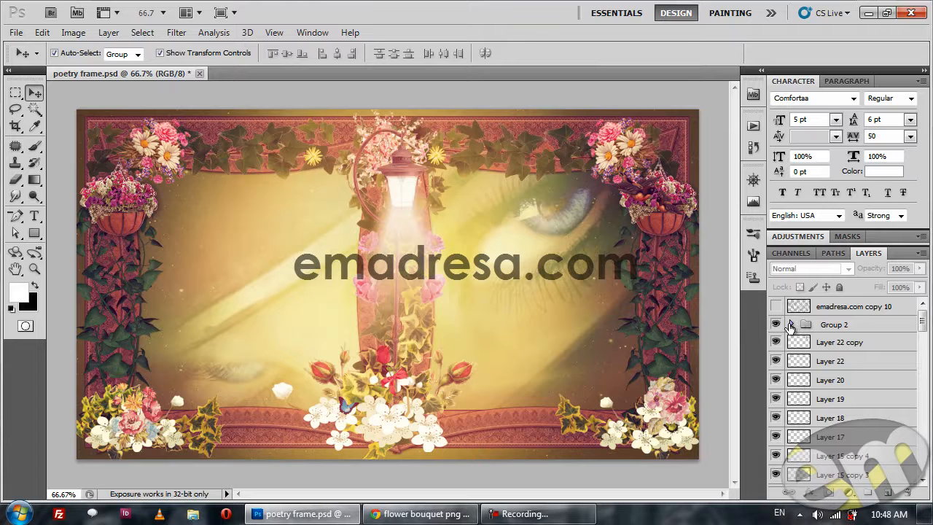
left_click(790, 325)
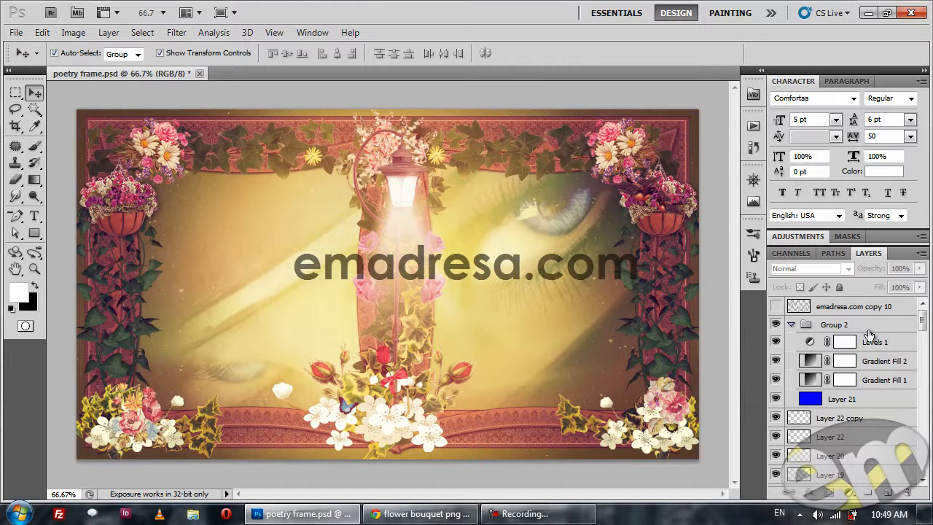
left_click(792, 325)
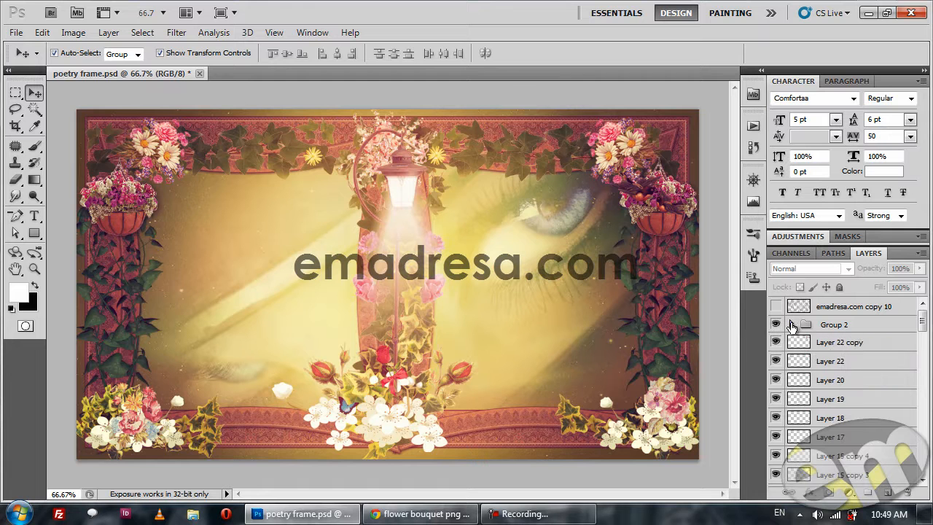
Preview Group 2 at 50% opacity, set its opacity back to 90%, and deselect the group.
left_click(854, 329)
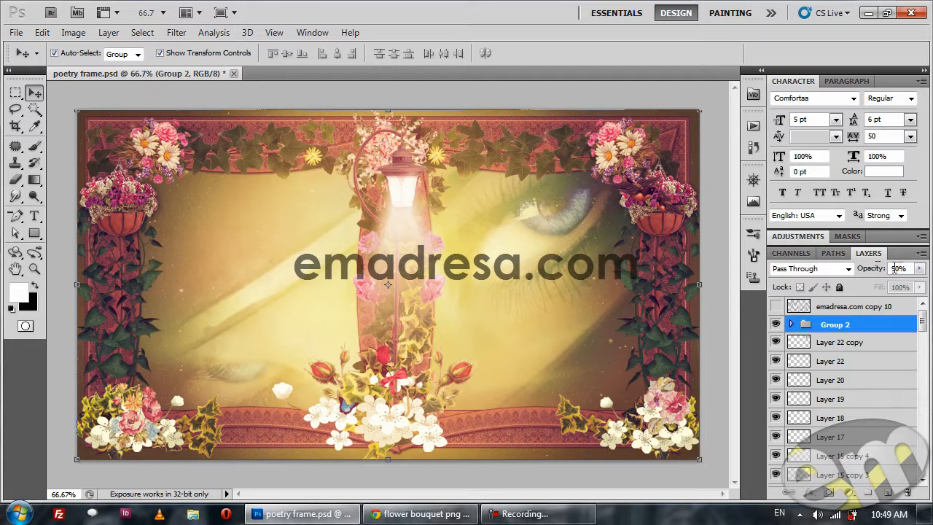
left_click(897, 268)
key("Return")
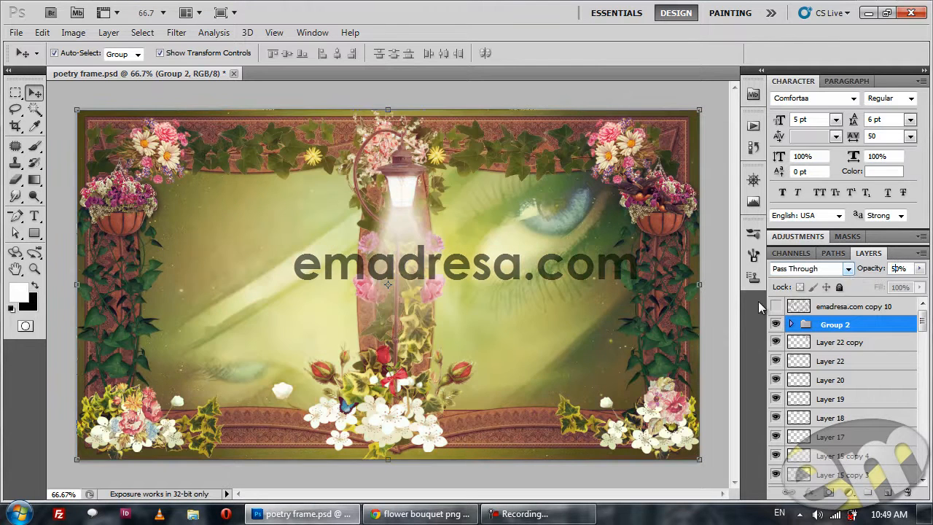
left_click(893, 269)
type("90")
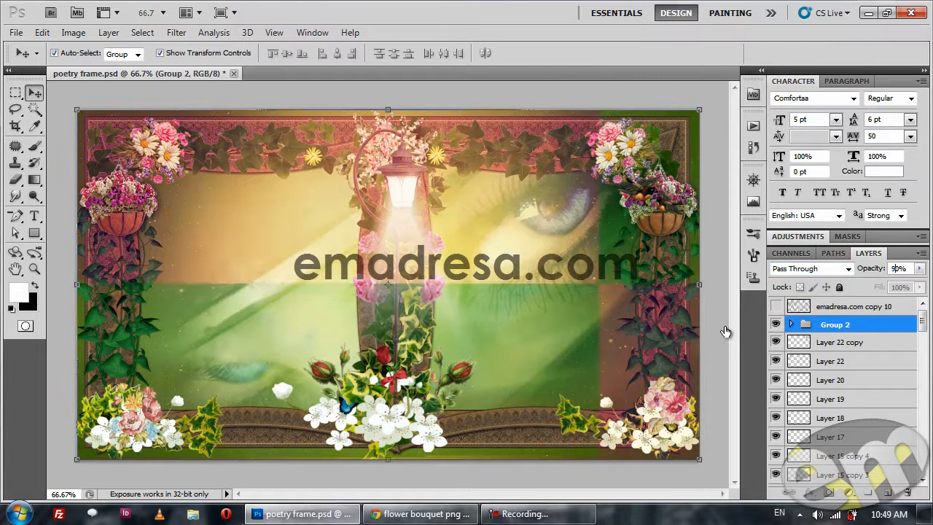
left_click(725, 325)
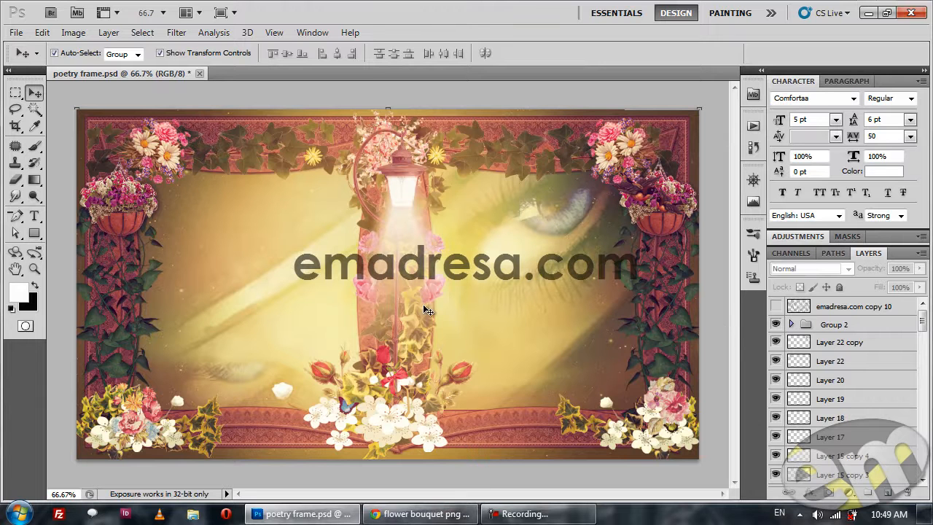
Switch to Chrome and open the Castle of Pandora tutorial from the Advance Tutorials section of the emadresa.com Tutorials page.
left_click(423, 516)
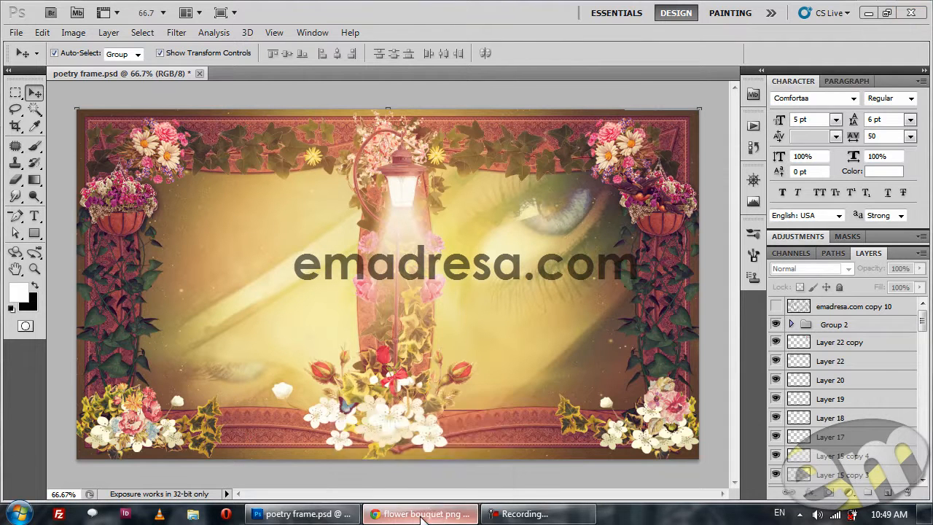
left_click(761, 9)
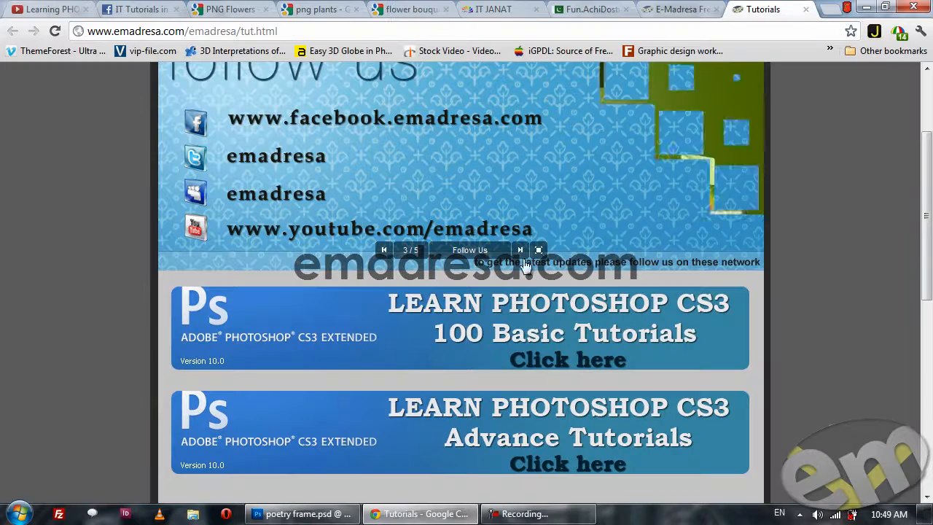
left_click(502, 446)
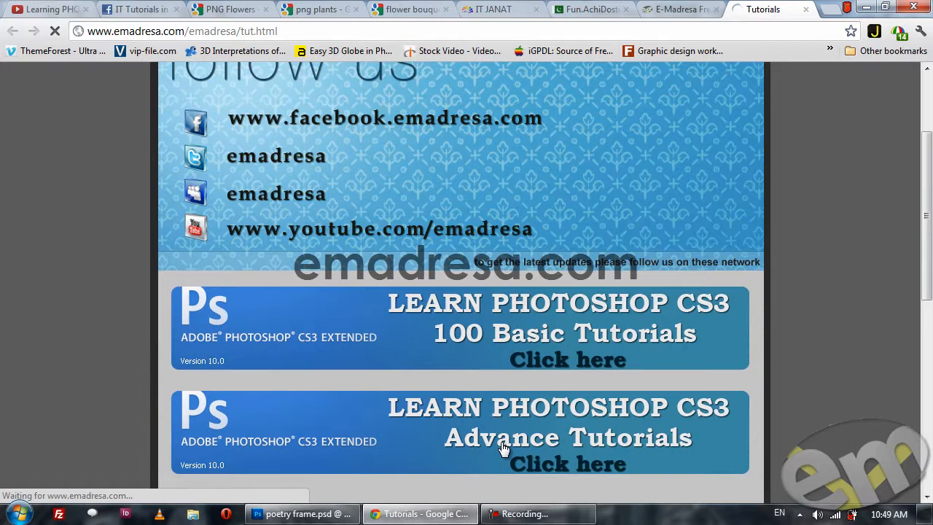
scroll(327, 348, "down", 5)
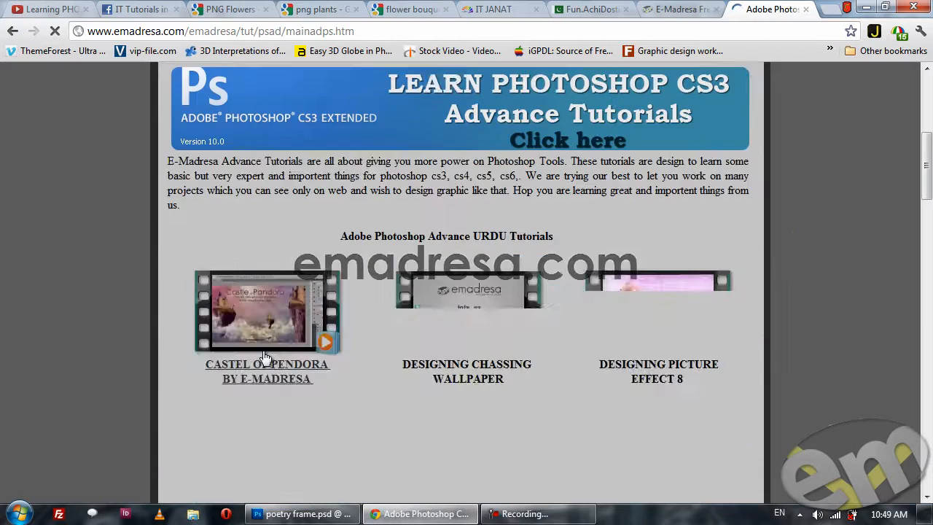
left_click(244, 304)
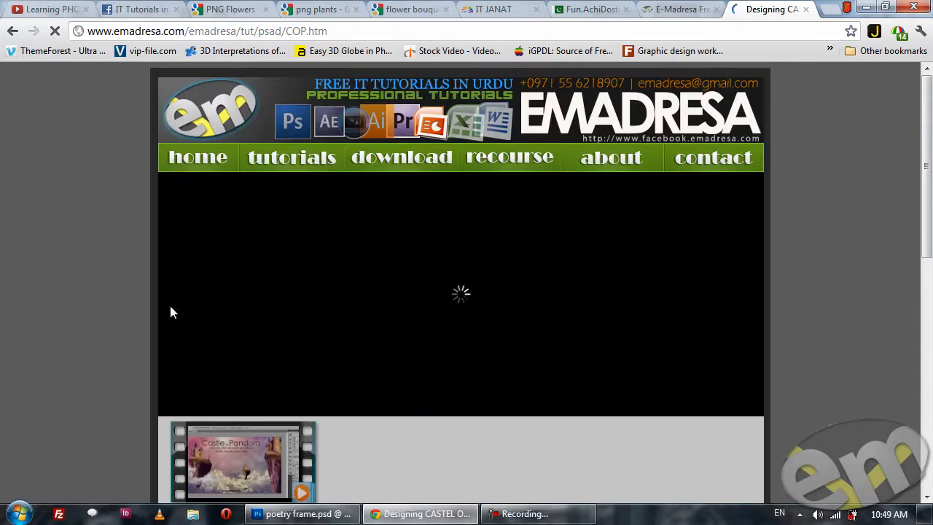
Look through the Castle of Pandora page's video player, download link and comments section, and return to Photoshop.
scroll(31, 282, "down", 2)
scroll(25, 272, "down", 6)
scroll(25, 267, "up", 5)
scroll(24, 266, "down", 4)
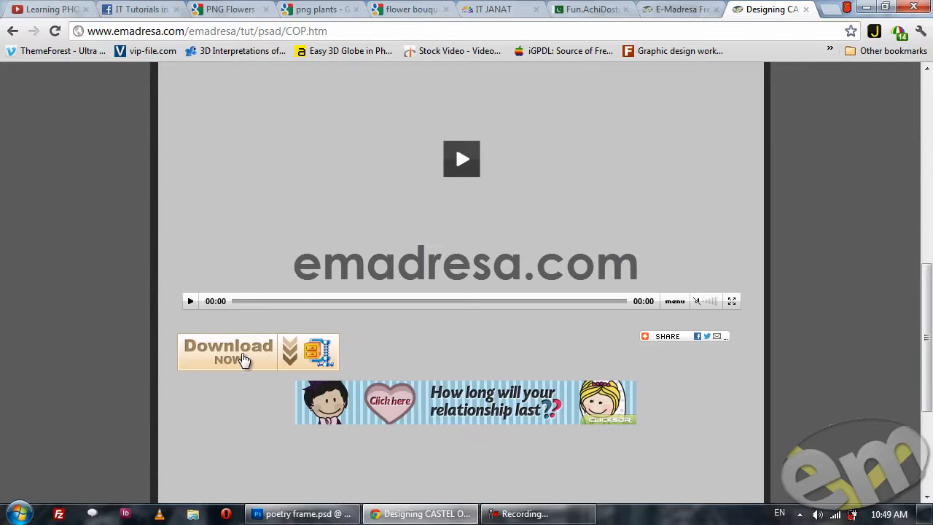
scroll(54, 337, "down", 1)
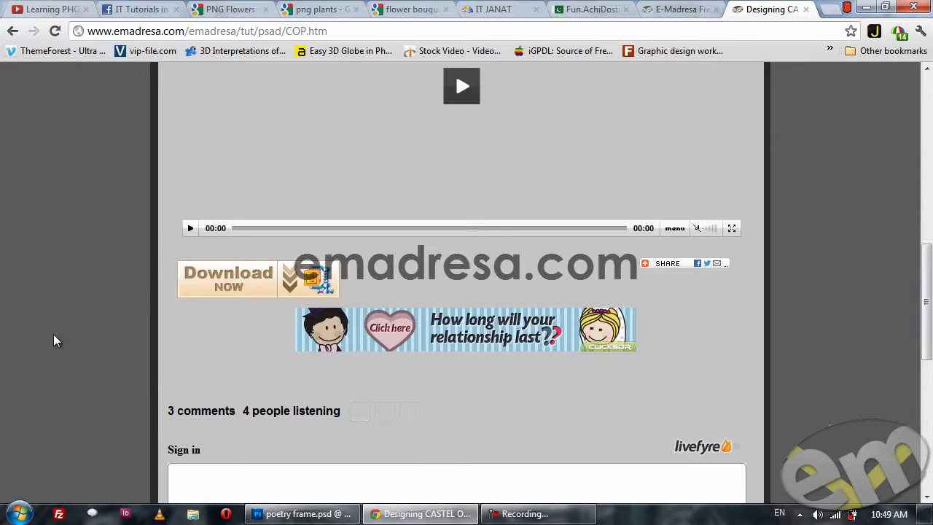
scroll(64, 293, "down", 1)
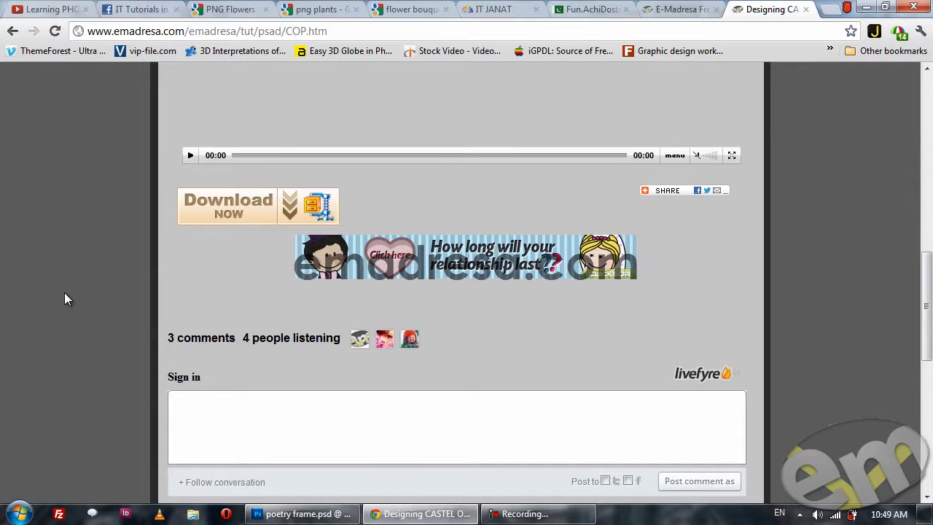
scroll(64, 293, "down", 2)
scroll(64, 294, "up", 9)
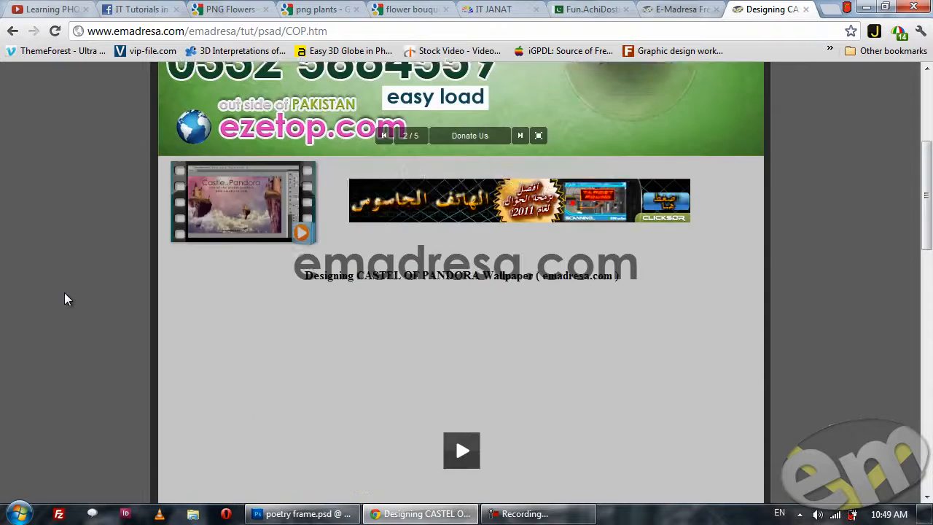
scroll(65, 294, "up", 2)
left_click(283, 514)
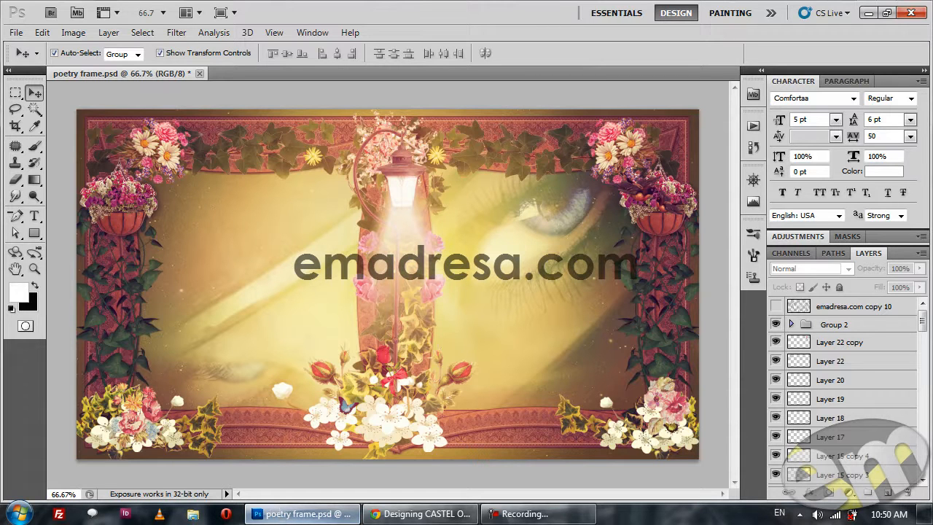
Switch to Chrome, open the YouTube channel page and load 10 more videos at the end of its list.
left_click(369, 514)
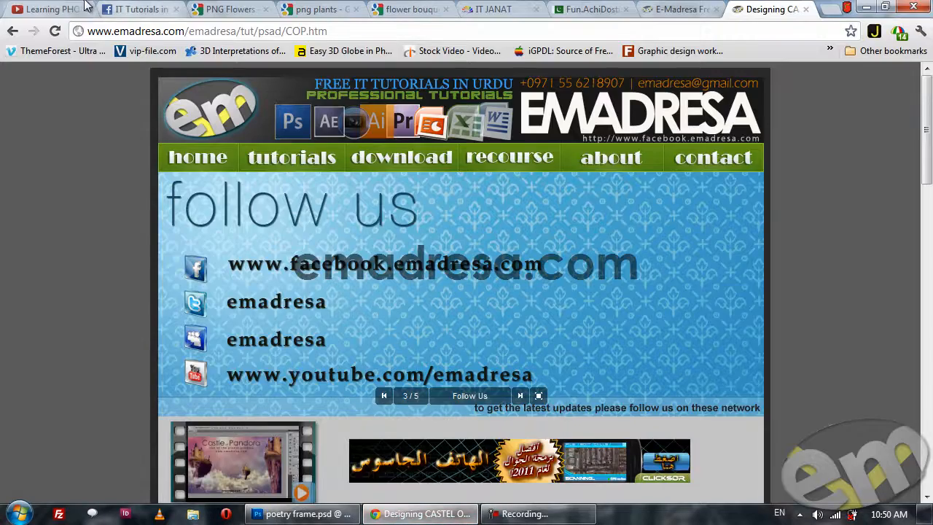
left_click(57, 9)
scroll(86, 282, "down", 6)
scroll(49, 273, "down", 15)
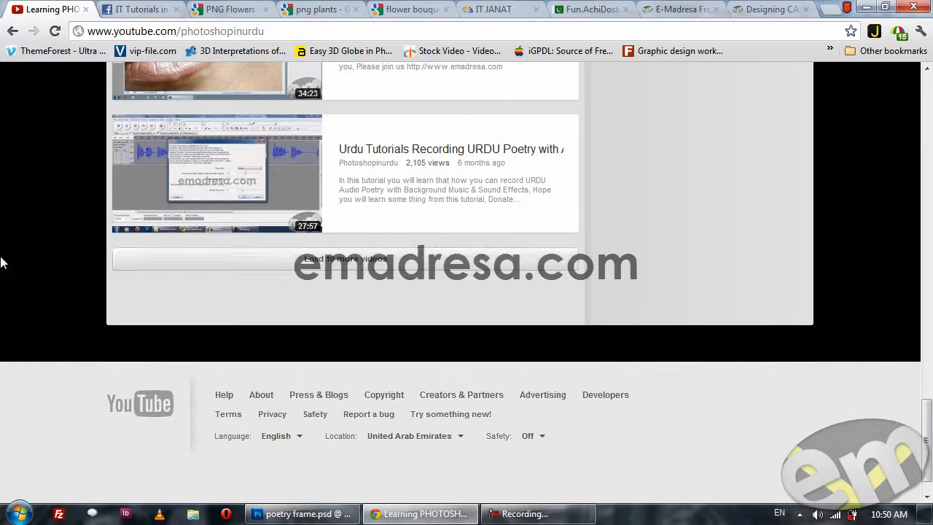
left_click(324, 259)
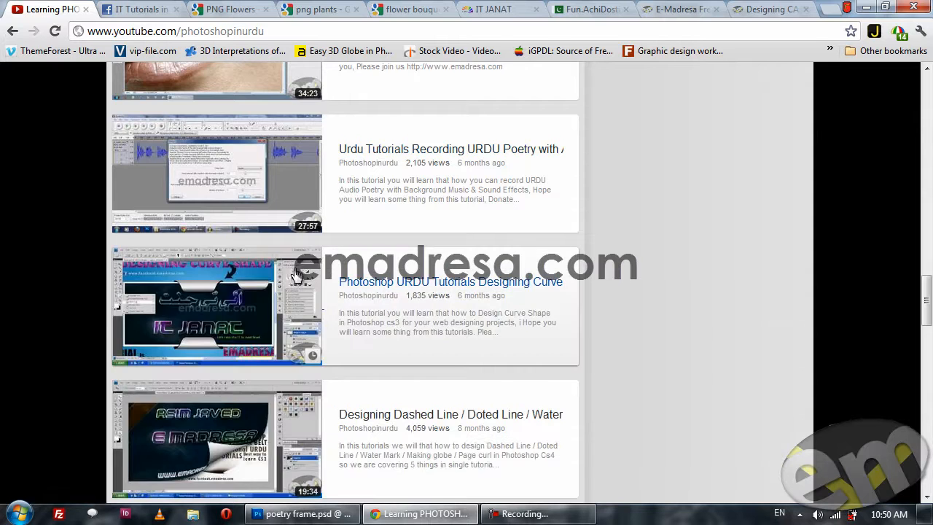
Load more of the channel's older videos and find the Designing Urdu Poetry Wallpaper tutorials.
scroll(313, 263, "down", 10)
scroll(288, 273, "down", 10)
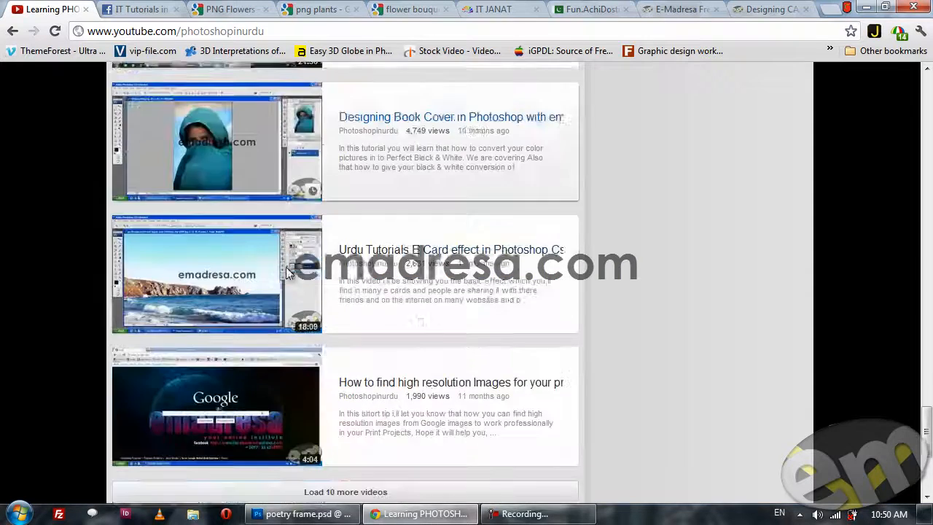
left_click(343, 222)
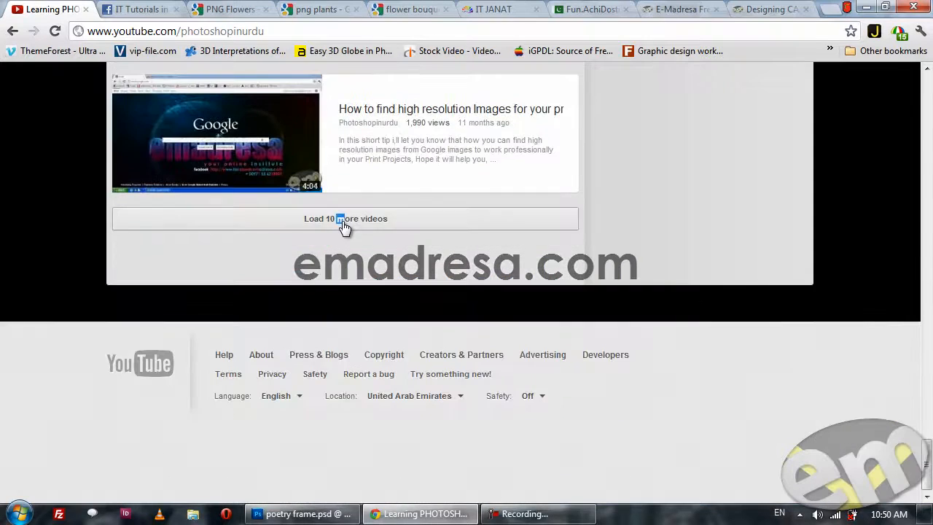
left_click(332, 221)
scroll(153, 290, "down", 5)
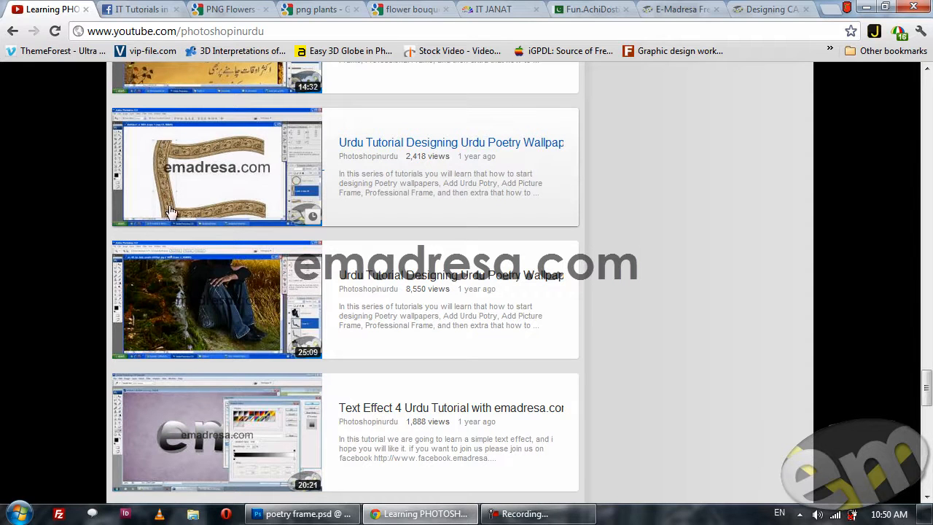
scroll(154, 174, "up", 1)
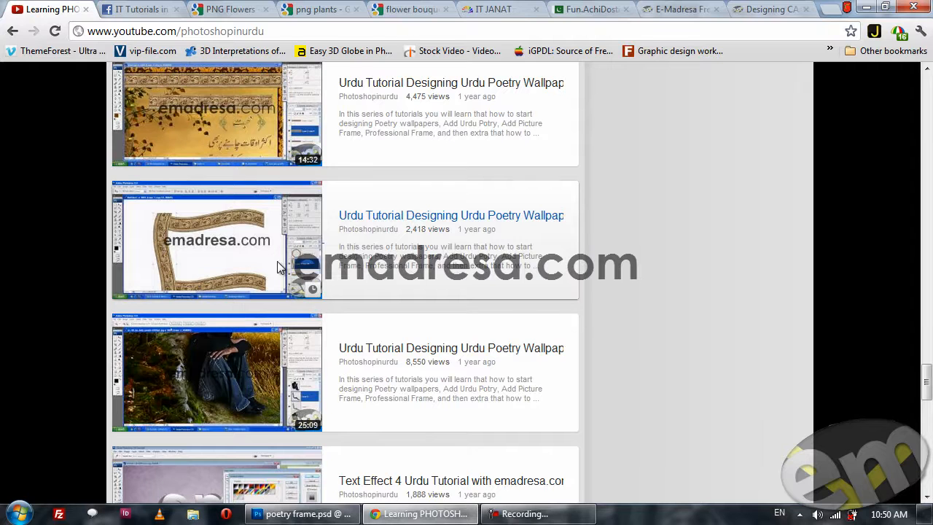
Compare the finished frame in Photoshop with the Urdu Poetry Wallpaper tutorials on YouTube, and go back up the channel's video list.
left_click(300, 514)
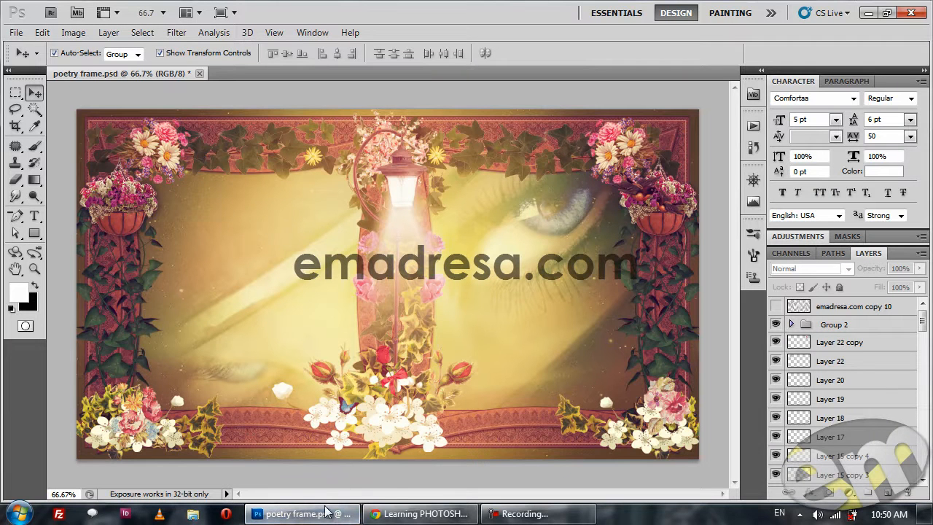
left_click(320, 516)
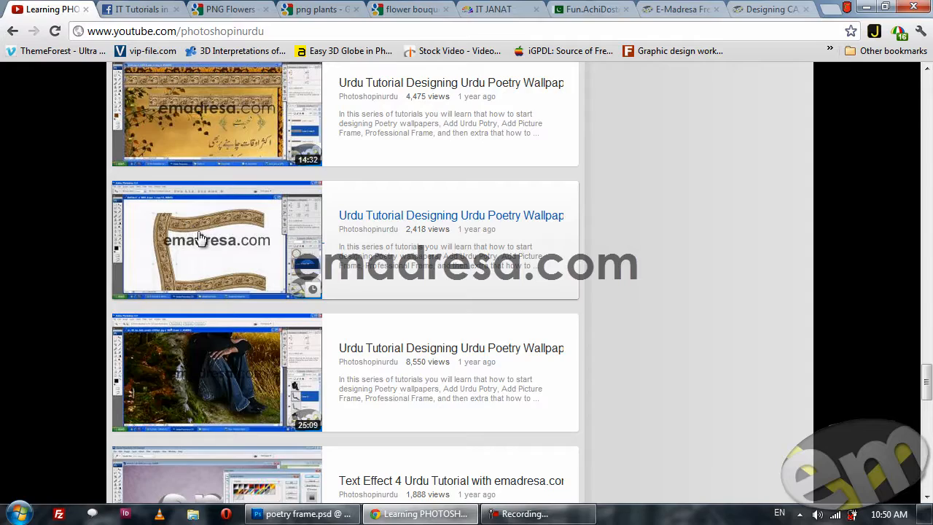
left_click(301, 514)
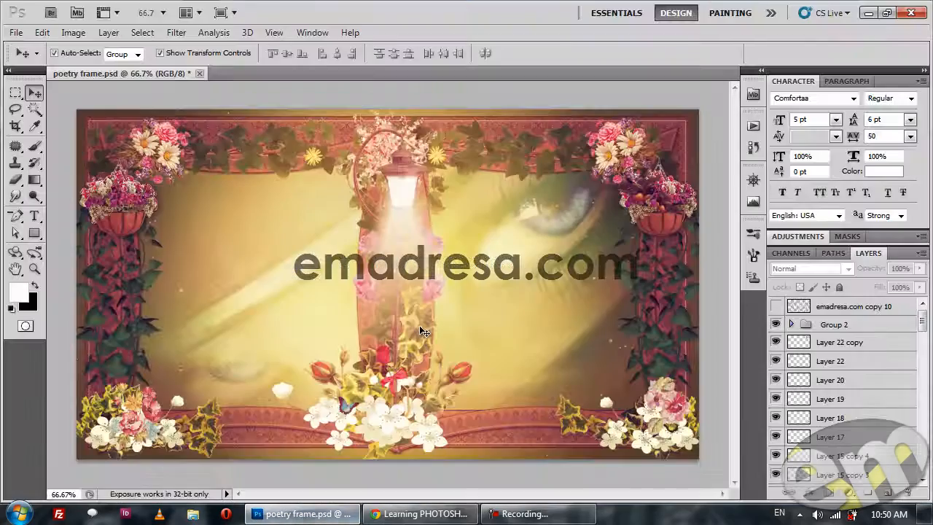
left_click(315, 510)
scroll(313, 250, "up", 10)
scroll(315, 250, "up", 20)
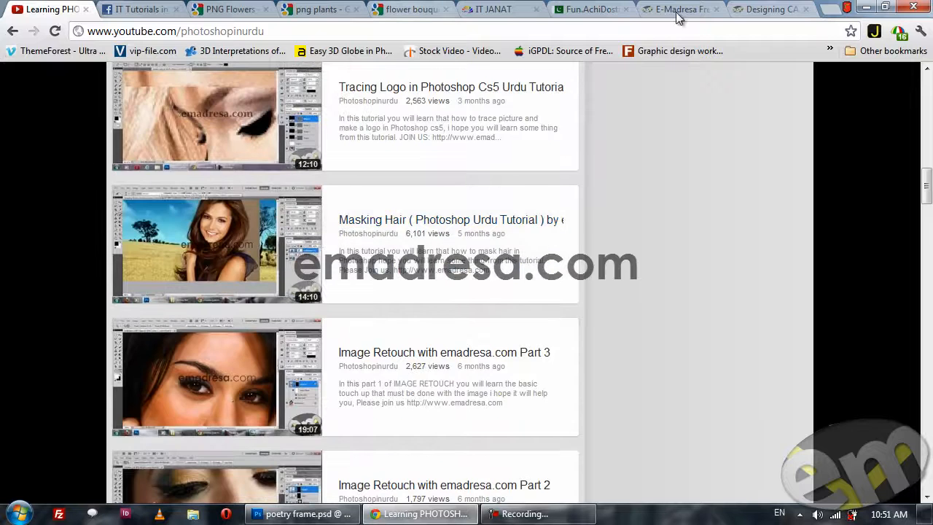
Look over the Castle of Pandora tutorial page, from its site navigation and video player to the project download link.
left_click(769, 9)
scroll(168, 250, "down", 5)
scroll(206, 240, "up", 1)
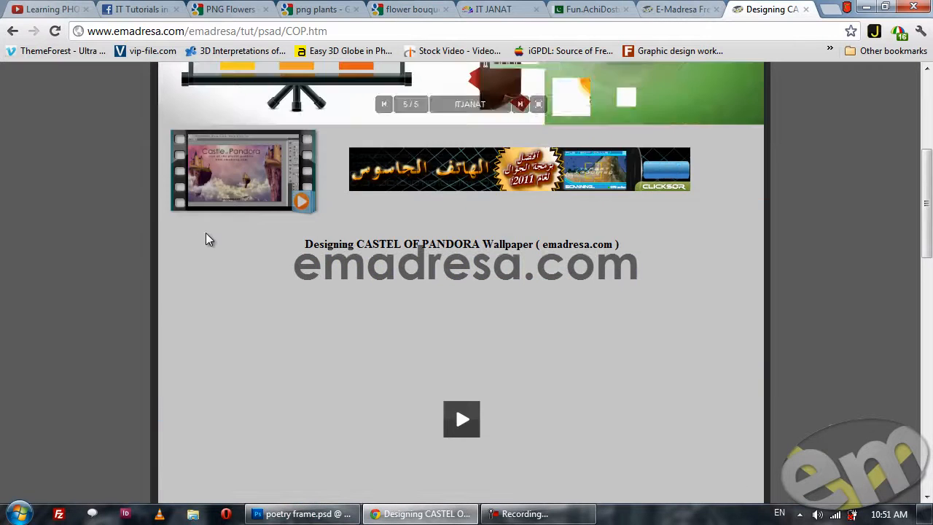
scroll(207, 240, "up", 4)
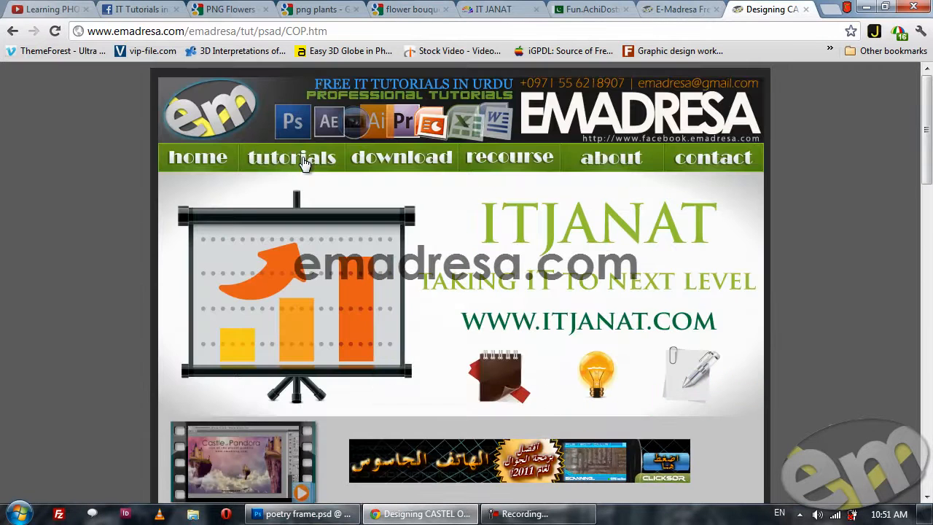
scroll(267, 229, "down", 5)
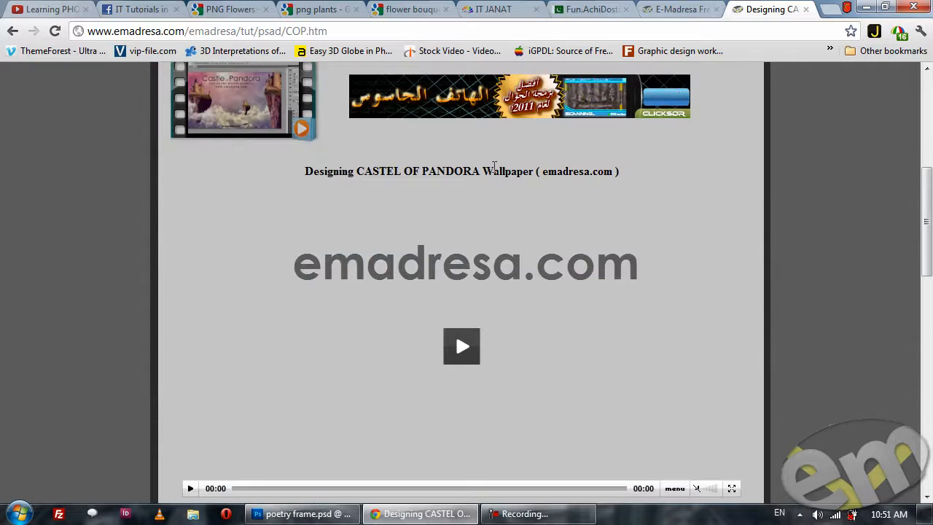
scroll(192, 256, "down", 1)
scroll(333, 271, "down", 4)
scroll(315, 269, "up", 4)
scroll(292, 306, "down", 2)
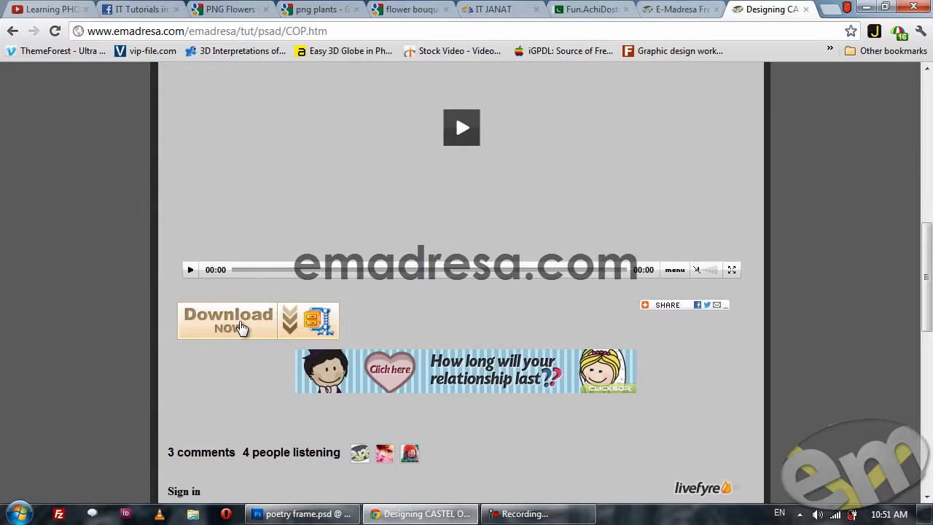
scroll(233, 291, "up", 4)
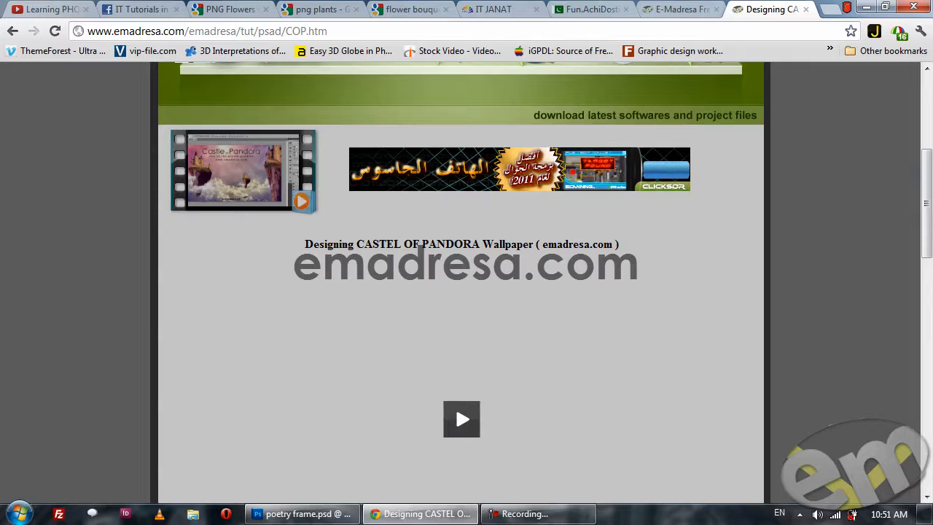
Check the poetry frame in Photoshop, and return the Chrome page to the Adobe Photoshop Advance URDU Tutorials list.
left_click(328, 512)
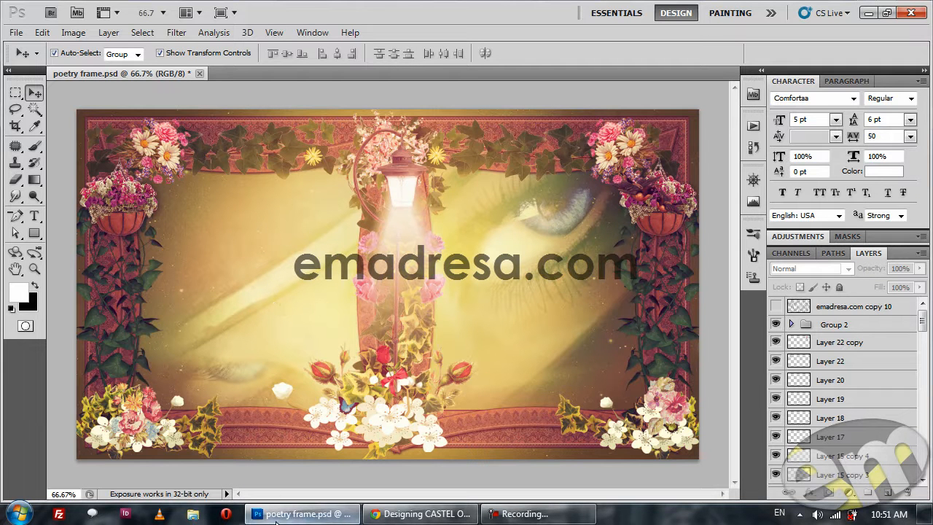
mouse_move(275, 513)
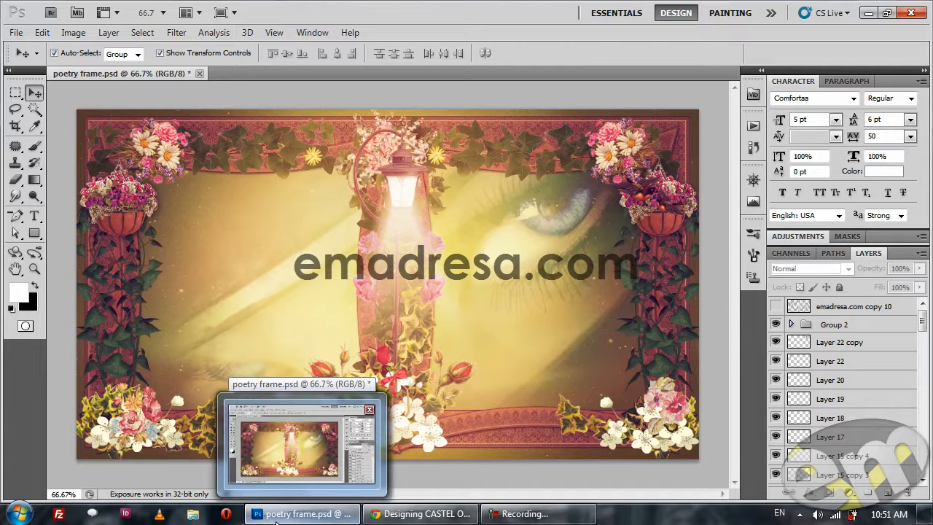
left_click(275, 513)
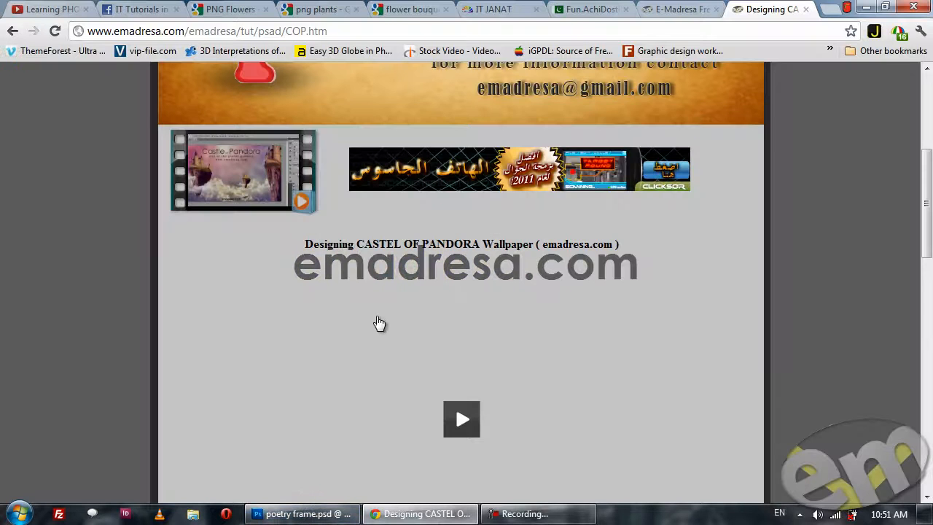
left_click(12, 31)
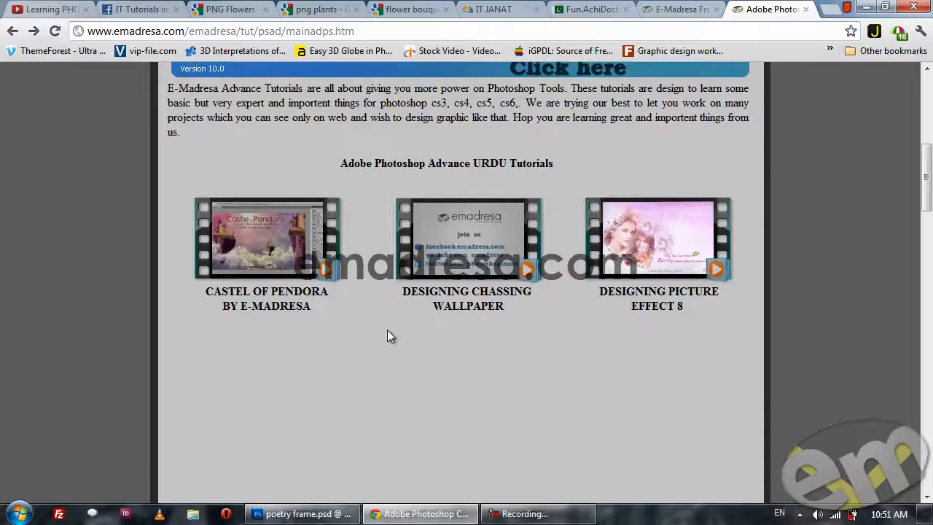
left_click(328, 514)
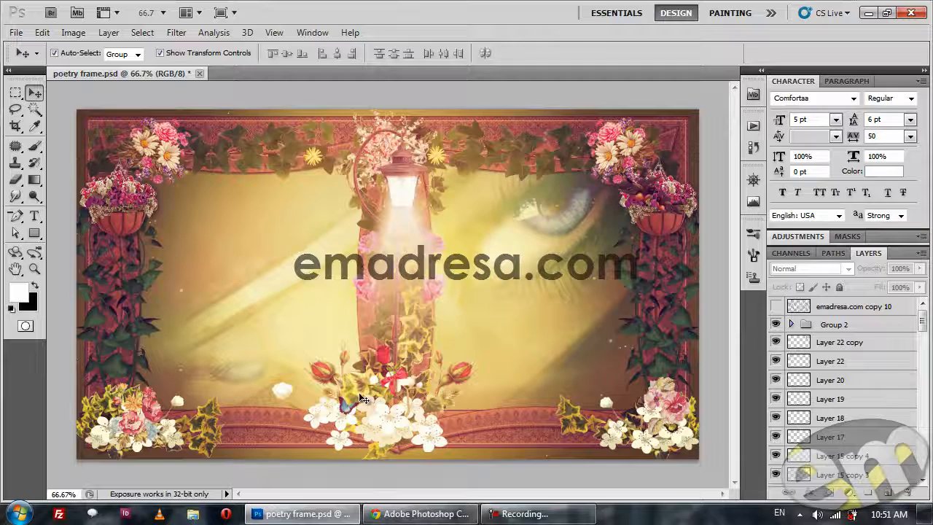
Switch to Chrome, review the Google image results for "png plants" and "flower bouquet png", and return to the frame in Photoshop.
left_click(382, 514)
left_click(318, 9)
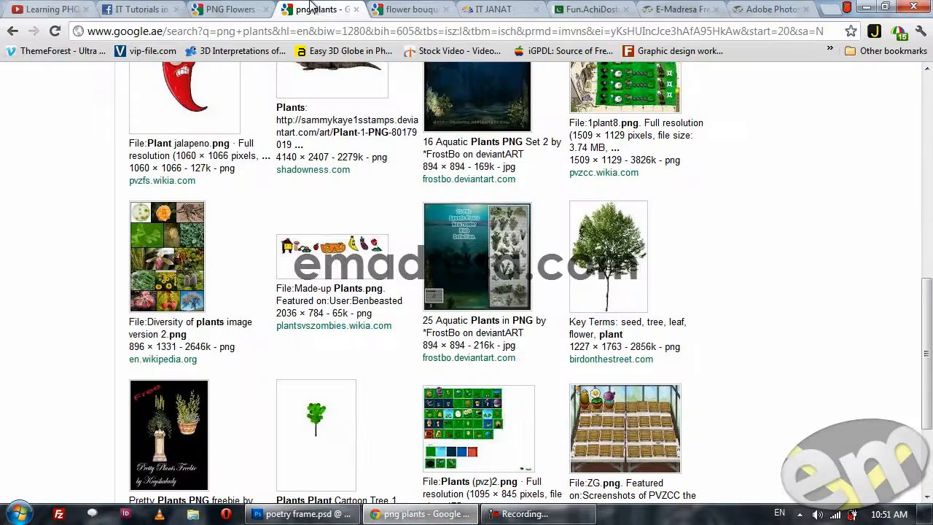
scroll(328, 262, "up", 5)
scroll(330, 271, "up", 4)
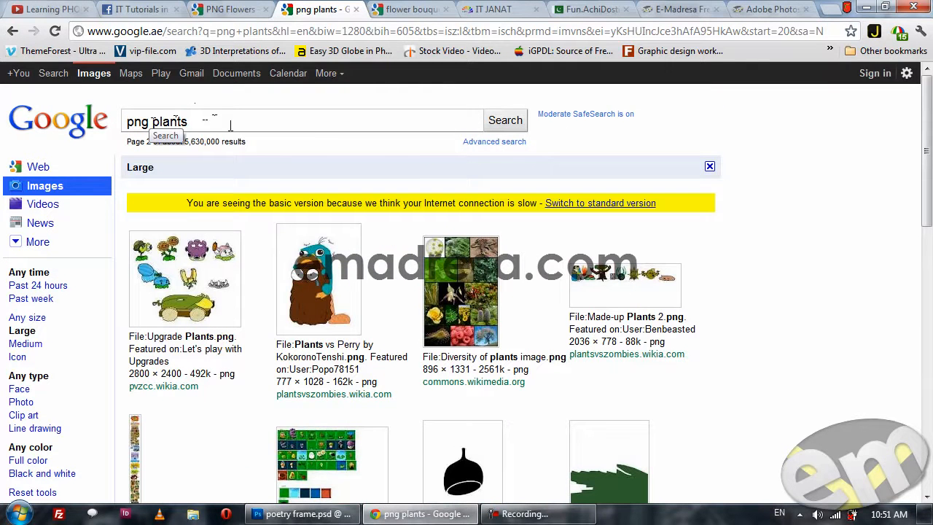
left_click(411, 9)
scroll(368, 226, "up", 5)
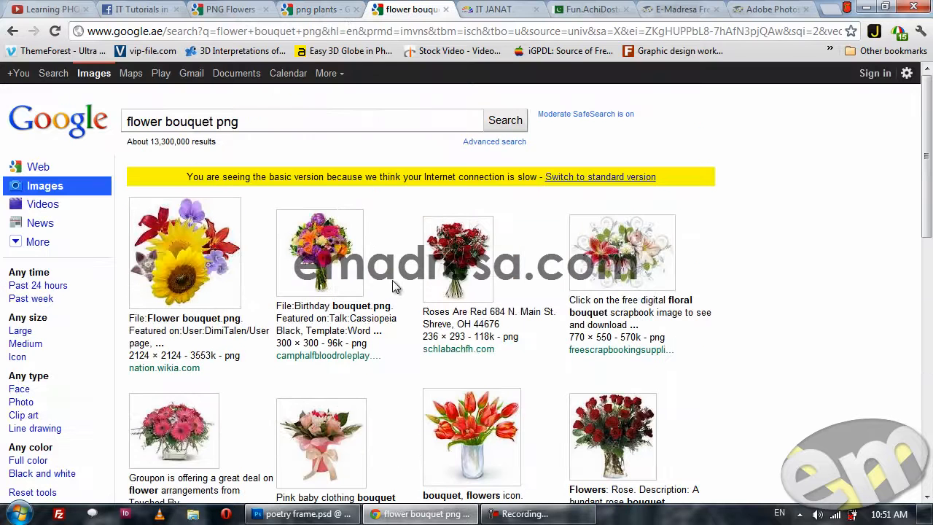
left_click_drag(360, 119, 208, 120)
left_click(321, 115)
left_click(315, 514)
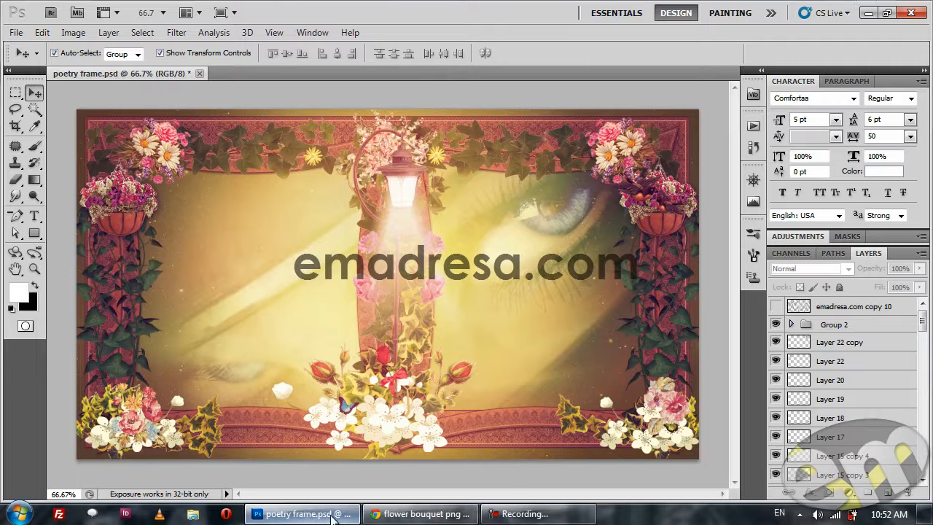
Switch to Chrome and show the YouTube channel, followed by the IT JANAT and Fun.AchiDosti forums.
left_click(410, 517)
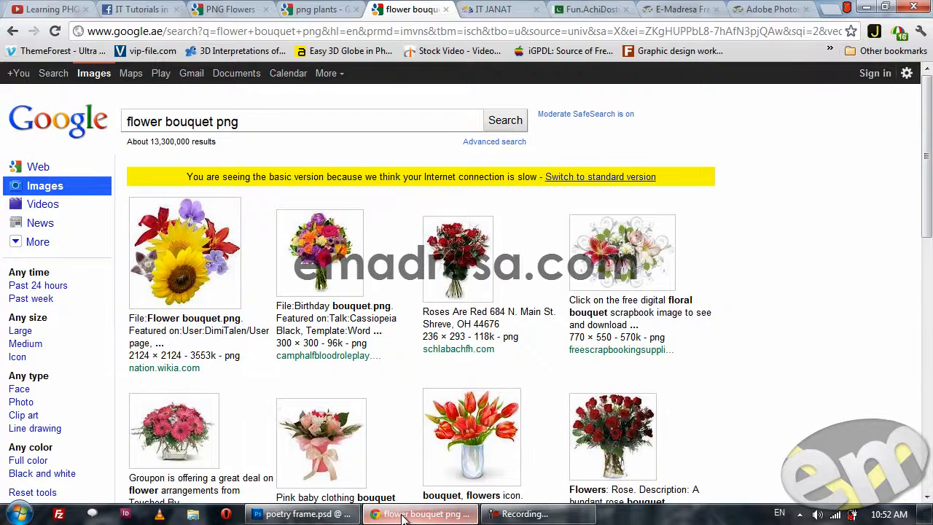
left_click(51, 8)
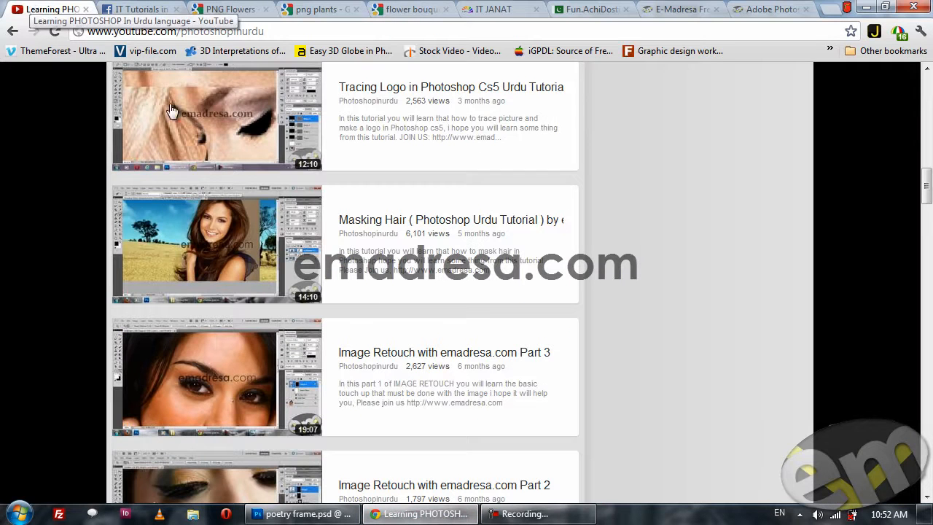
left_click(510, 8)
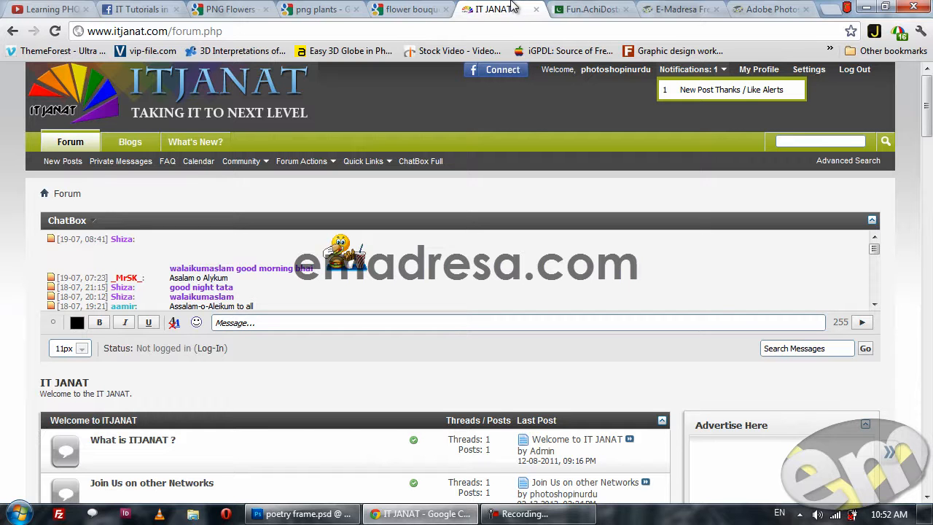
left_click(594, 8)
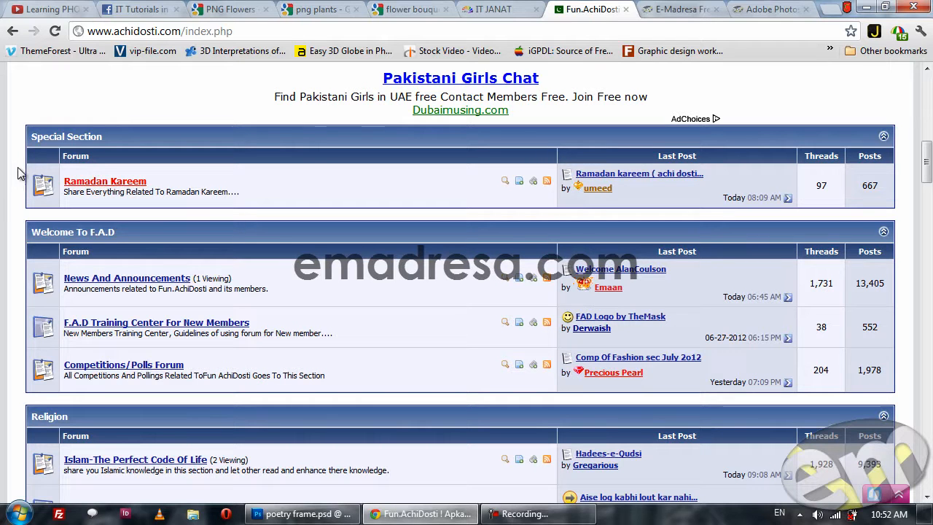
Show the IT Tutorials in URDU Facebook group from its cover banner.
left_click(128, 8)
scroll(197, 324, "up", 2)
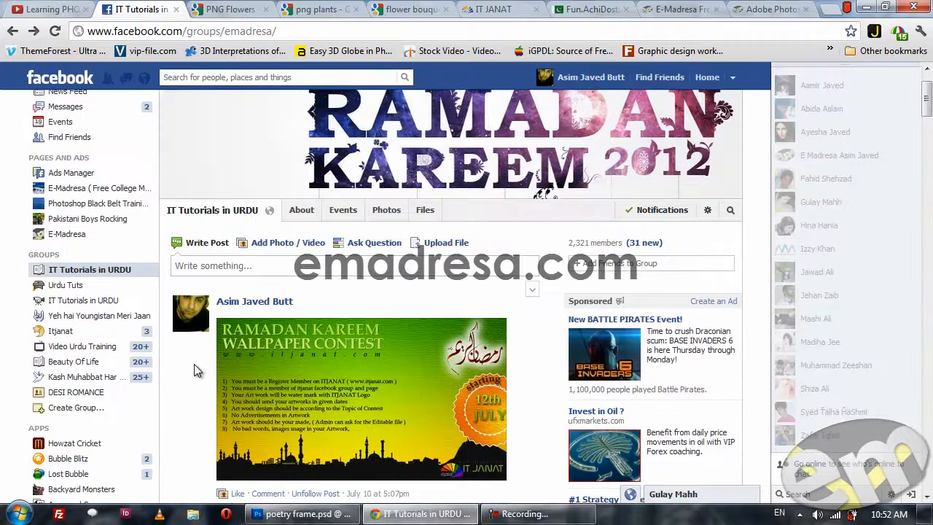
scroll(196, 371, "up", 1)
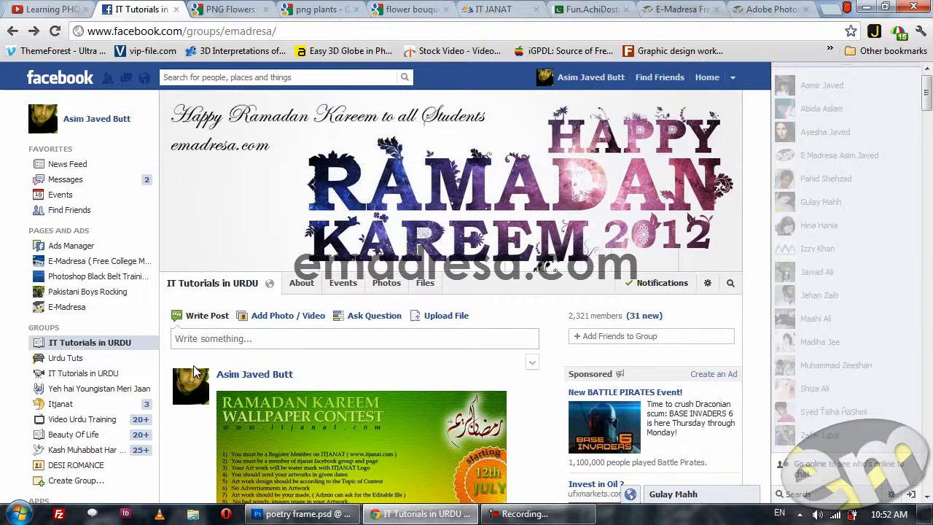